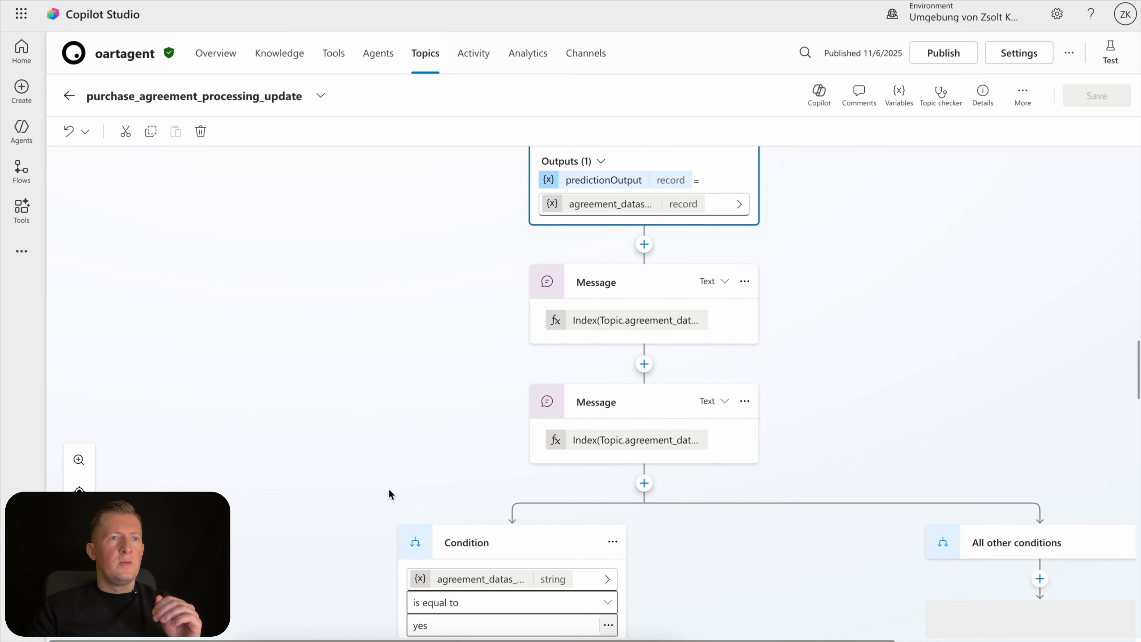
# Examine the topic flow from the message nodes through the agreement condition, the counter and operation variables, to the create and update conditions
pyautogui.scroll(-2, 389, 489)
pyautogui.scroll(-3, 674, 414)
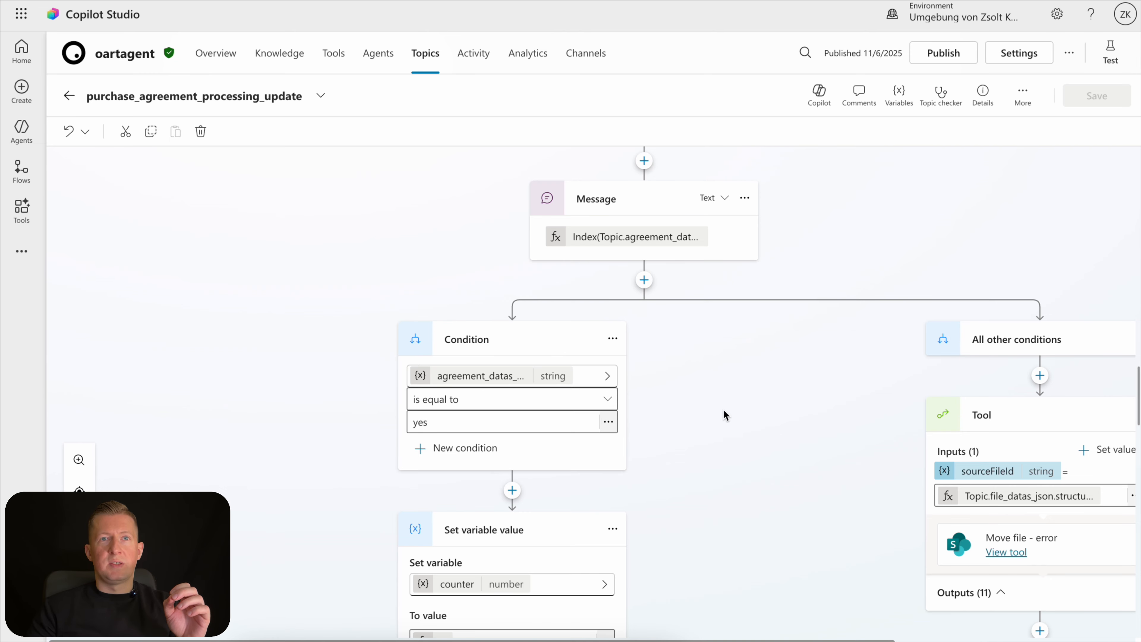
pyautogui.scroll(-2, 731, 415)
pyautogui.hscroll(3, 694, 413)
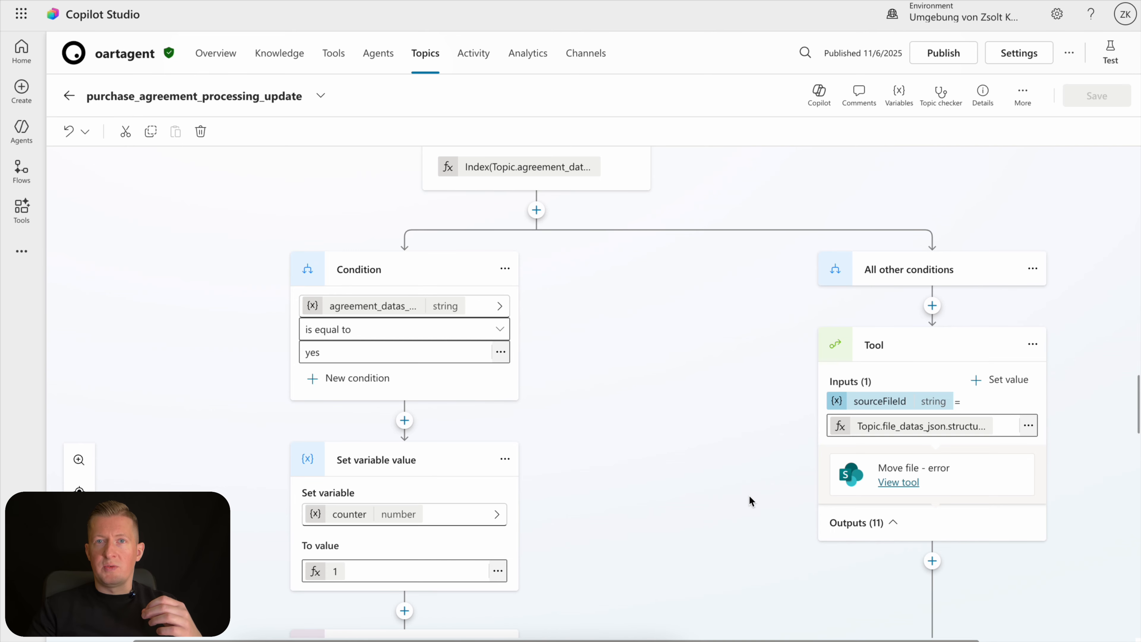
pyautogui.hscroll(-3, 630, 480)
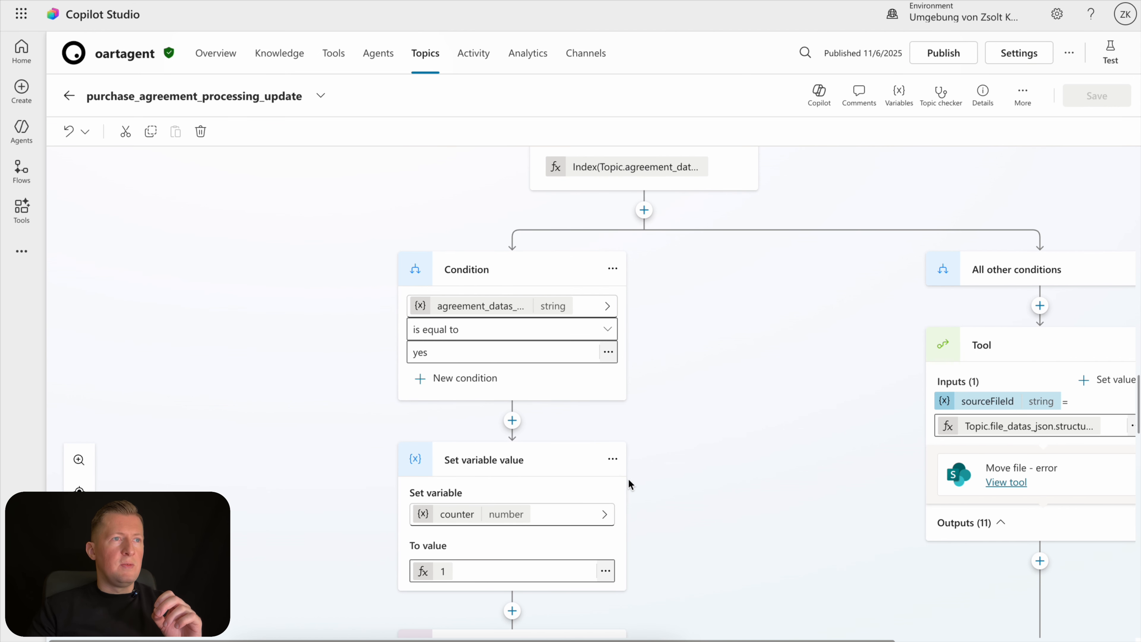
pyautogui.scroll(-5, 387, 522)
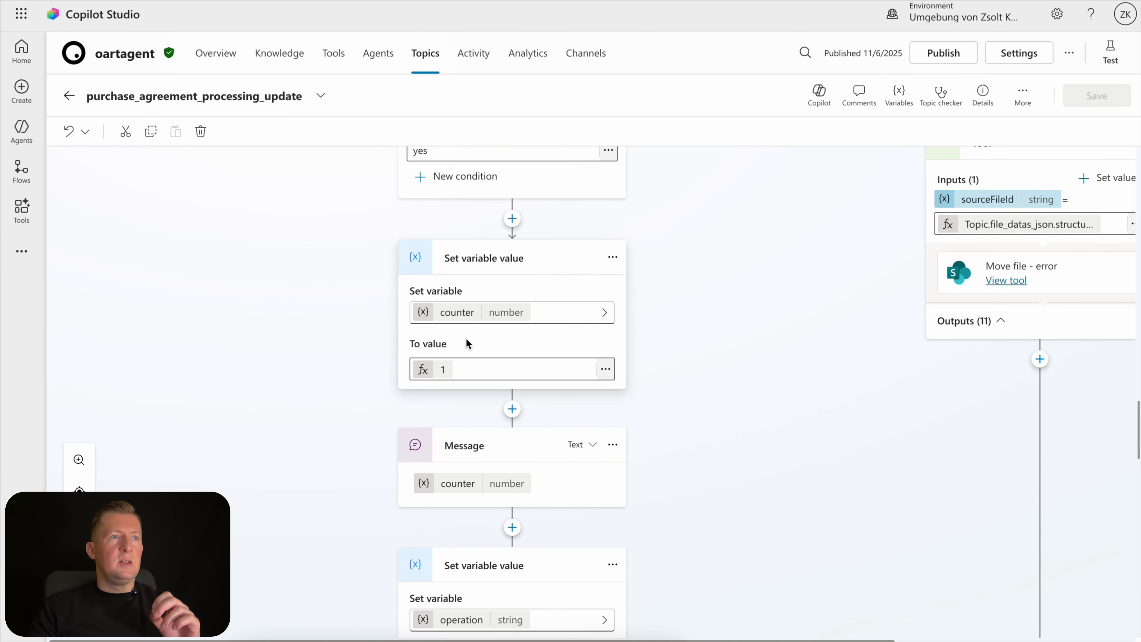
pyautogui.scroll(-1, 378, 475)
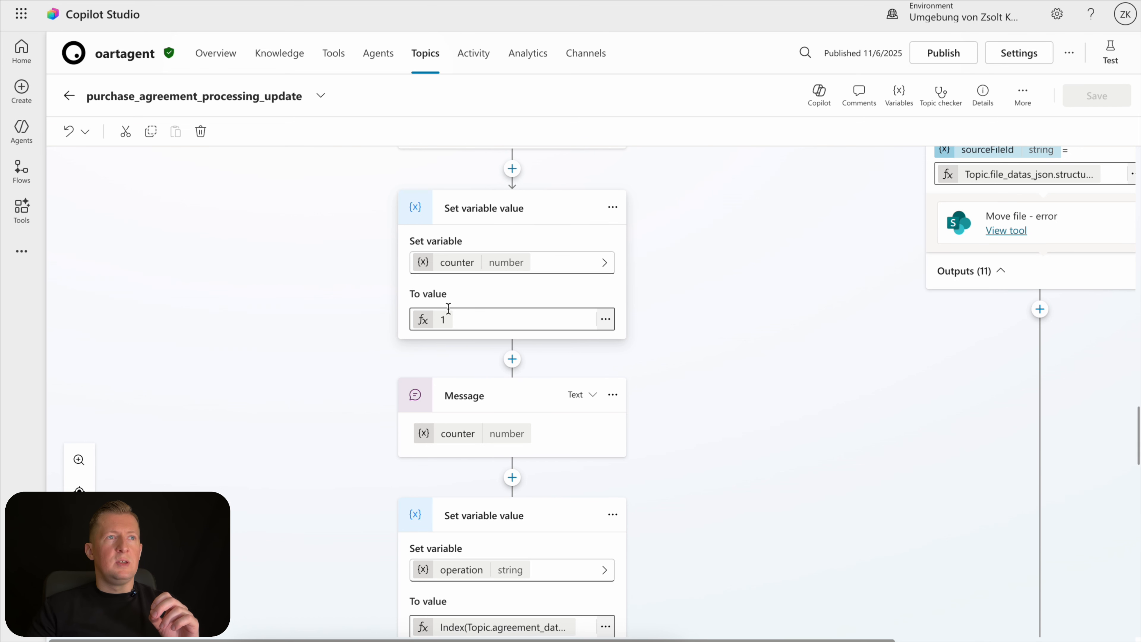
pyautogui.scroll(-3, 406, 484)
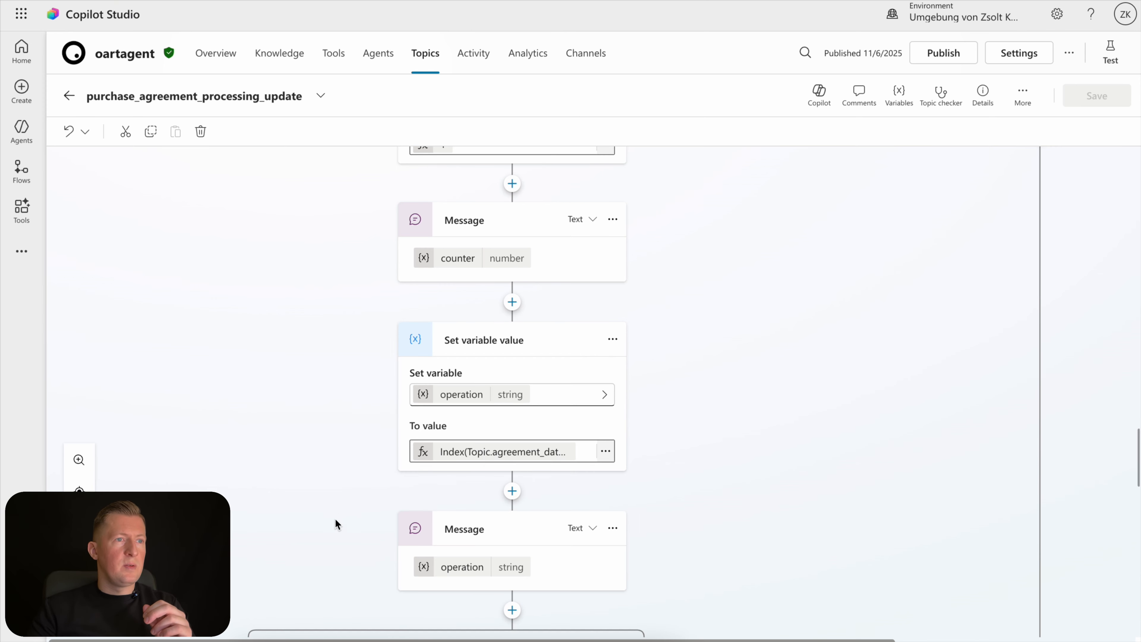
pyautogui.scroll(-3, 316, 563)
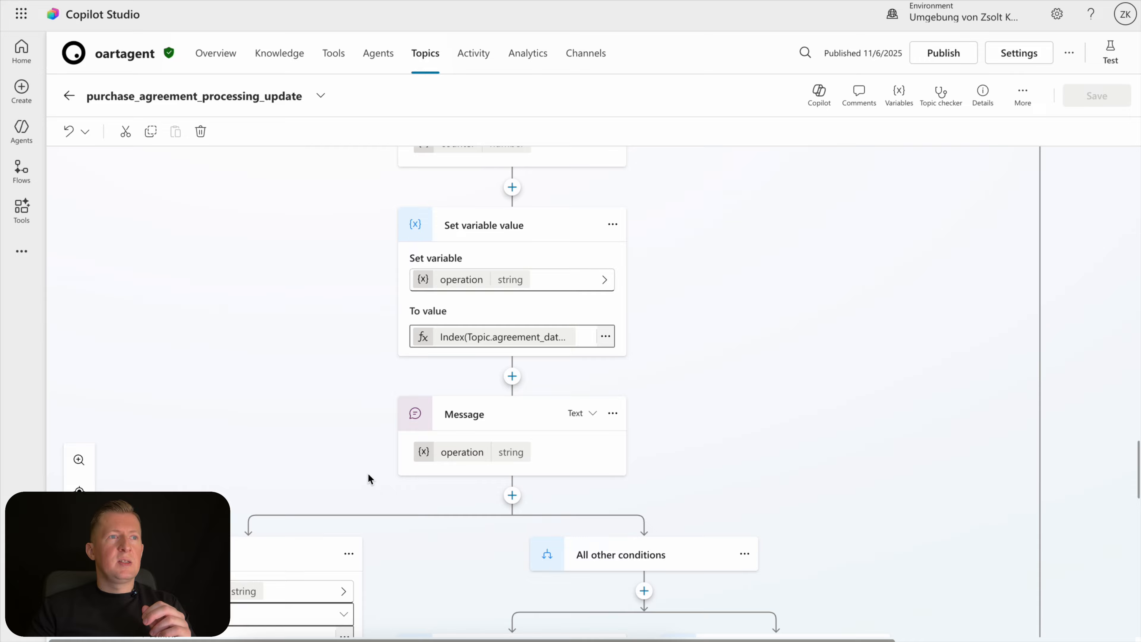
pyautogui.scroll(-2, 368, 476)
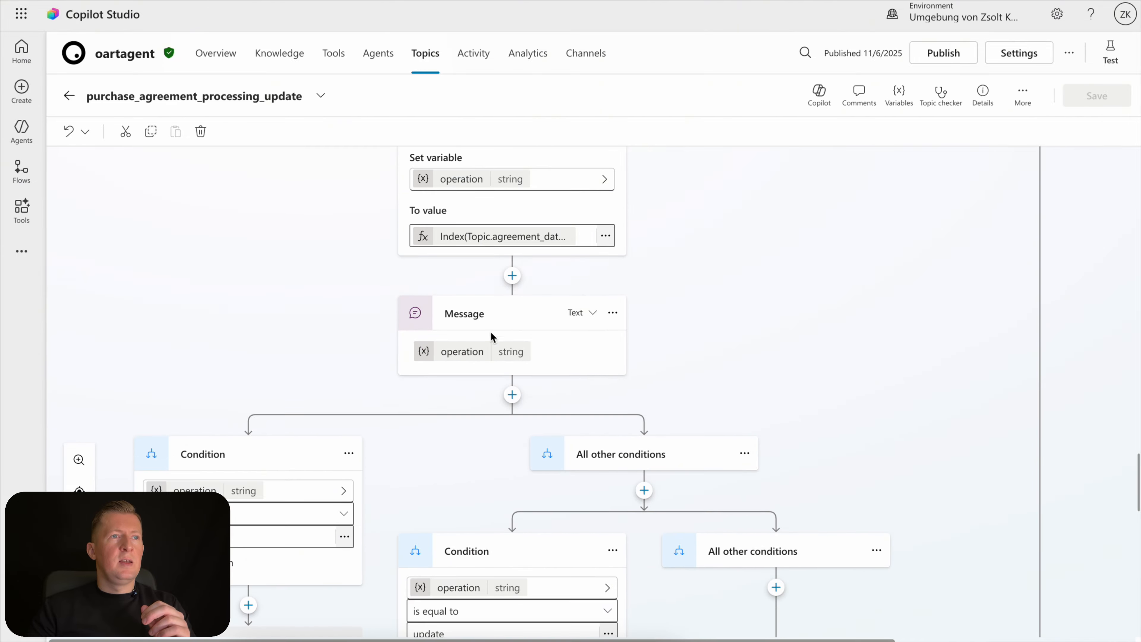
pyautogui.scroll(-1, 428, 373)
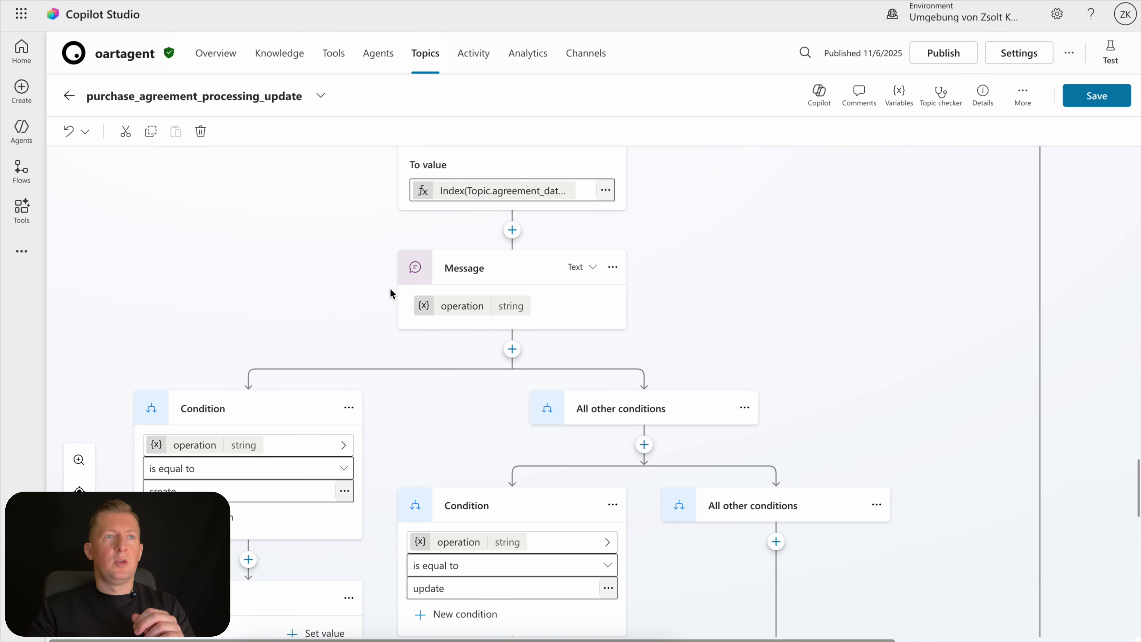
pyautogui.scroll(-1, 389, 288)
pyautogui.scroll(-2, 389, 289)
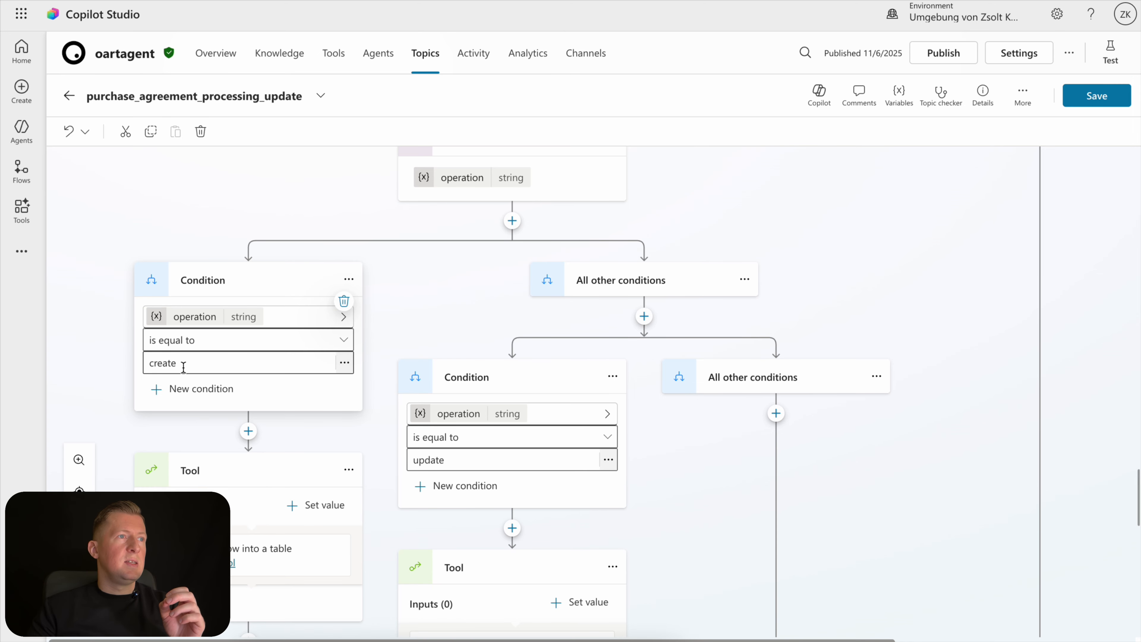
# Add an override for the item input of the "Add a row into a table" tool in the create branch
pyautogui.scroll(-2, 183, 367)
pyautogui.scroll(-4, 182, 366)
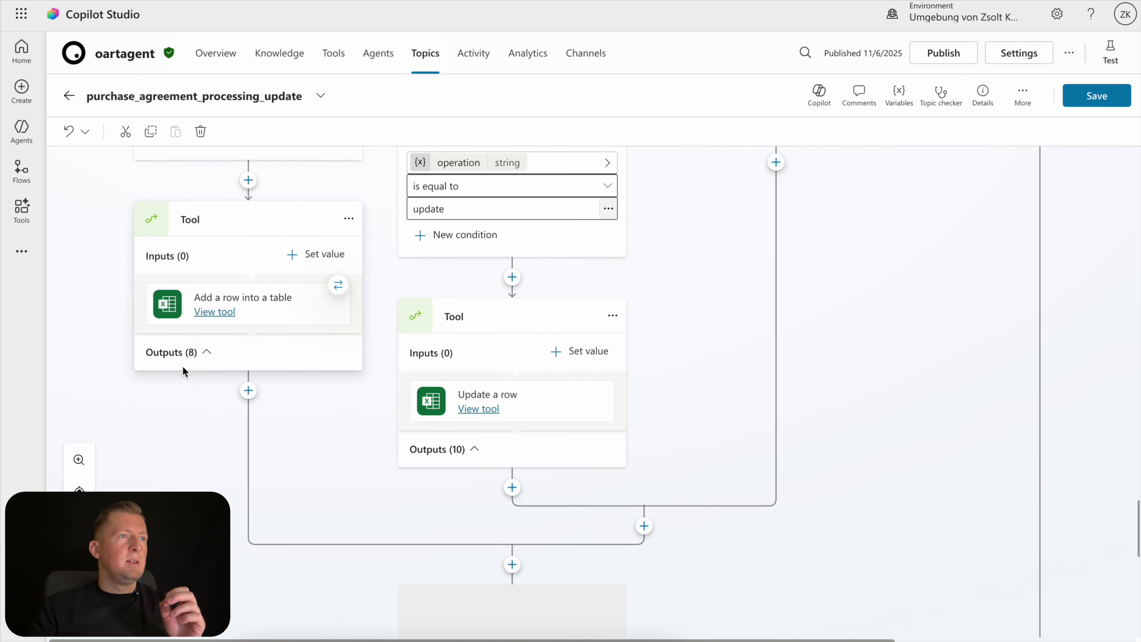
pyautogui.scroll(-1, 224, 341)
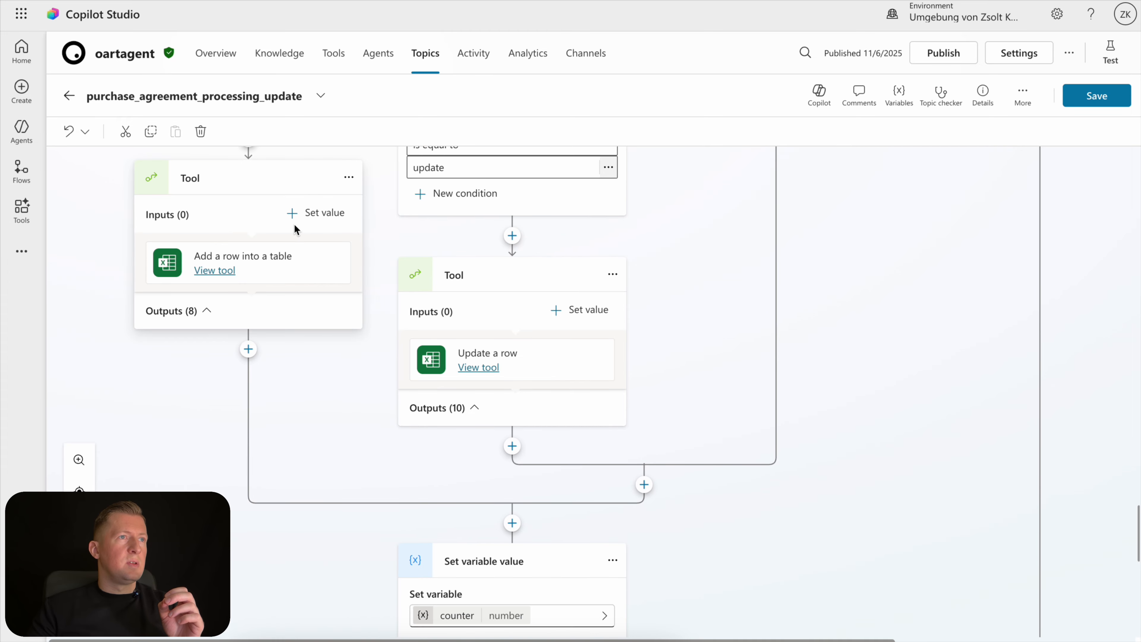
pyautogui.click(293, 215)
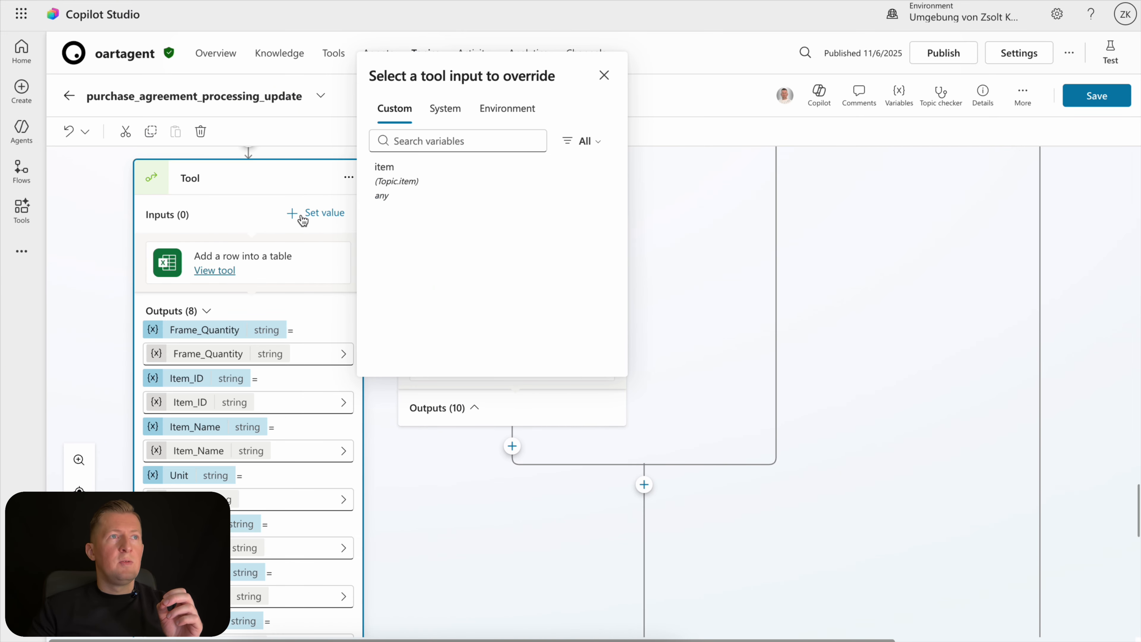
pyautogui.click(399, 179)
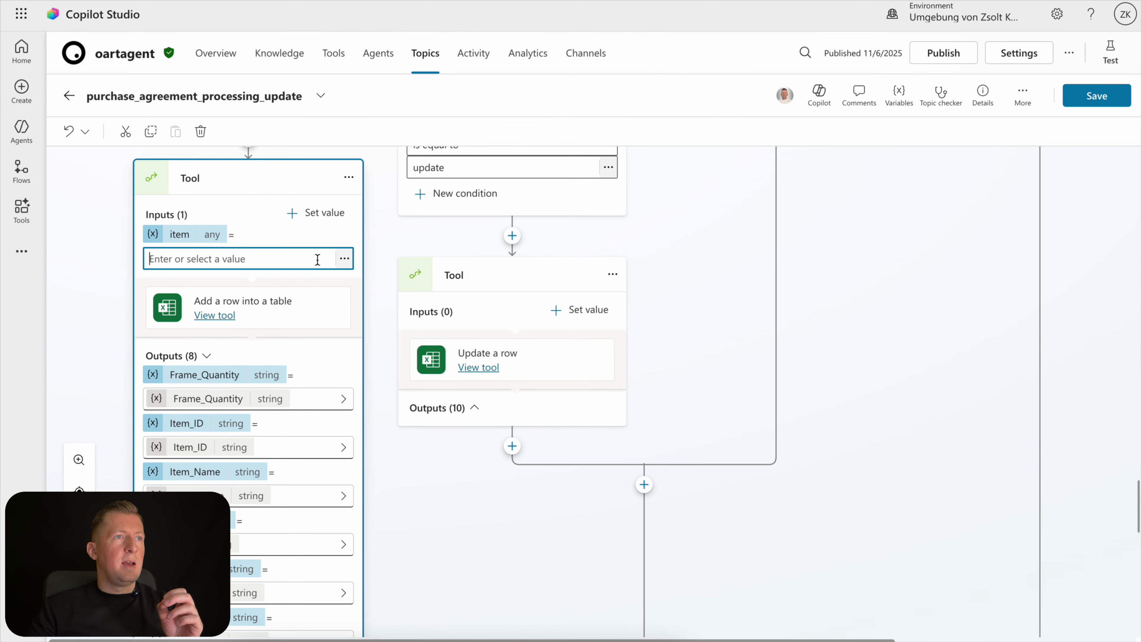
# Enter a record formula for the item input, mapping fields from ID to Valid_Until with Index on Topic.agreement_datas_json.structuredOutput and Topic.counter
pyautogui.click(344, 263)
pyautogui.click(345, 259)
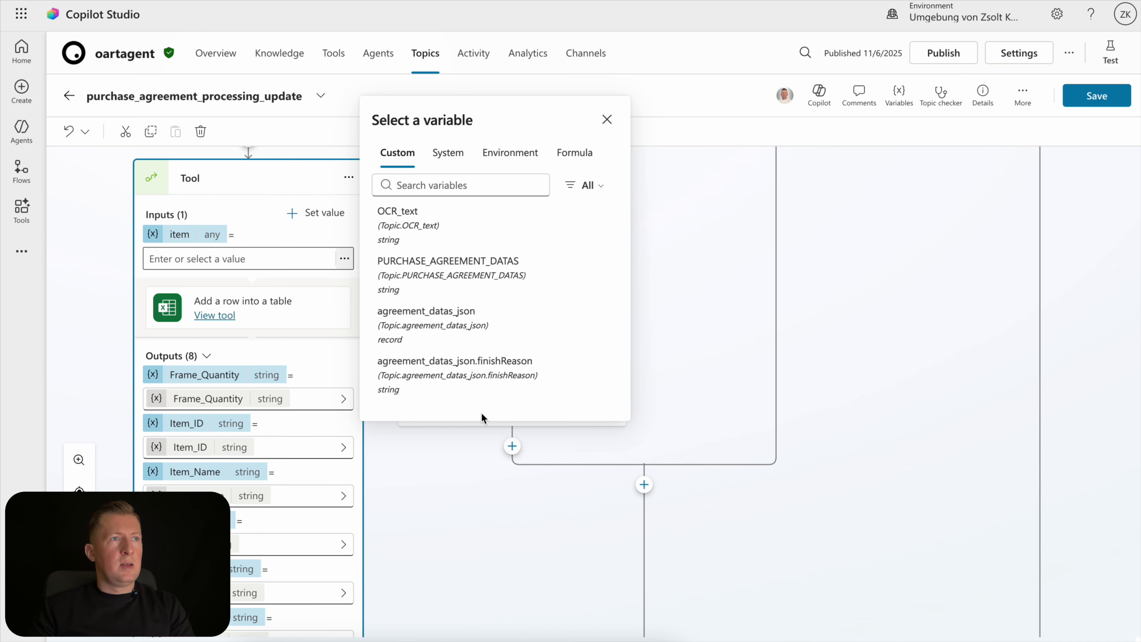
pyautogui.click(577, 154)
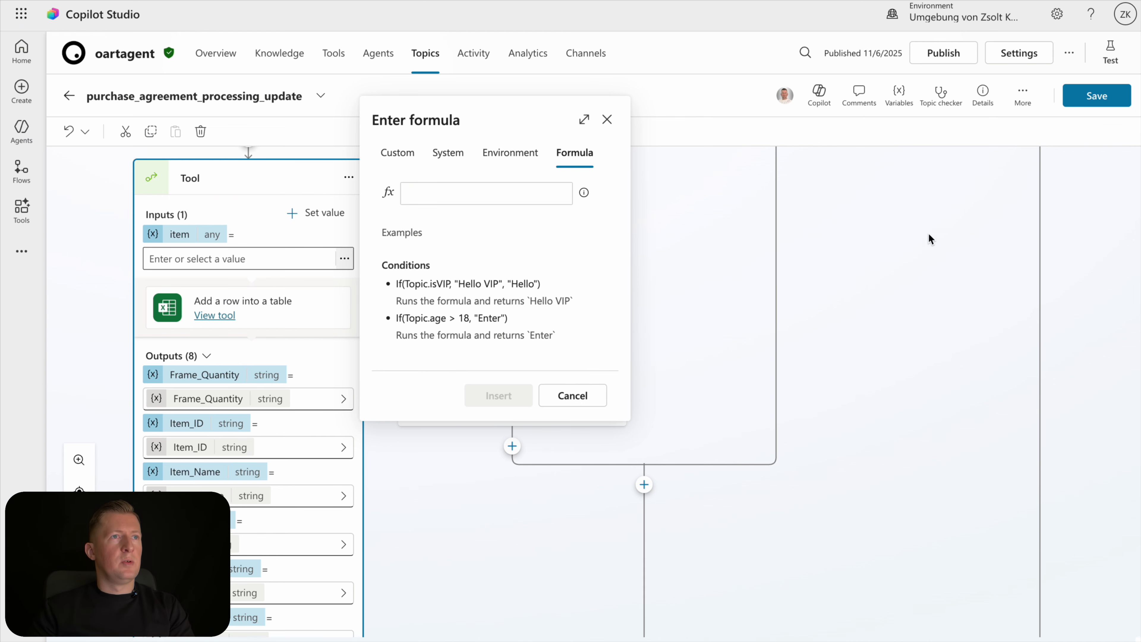
pyautogui.click(436, 191)
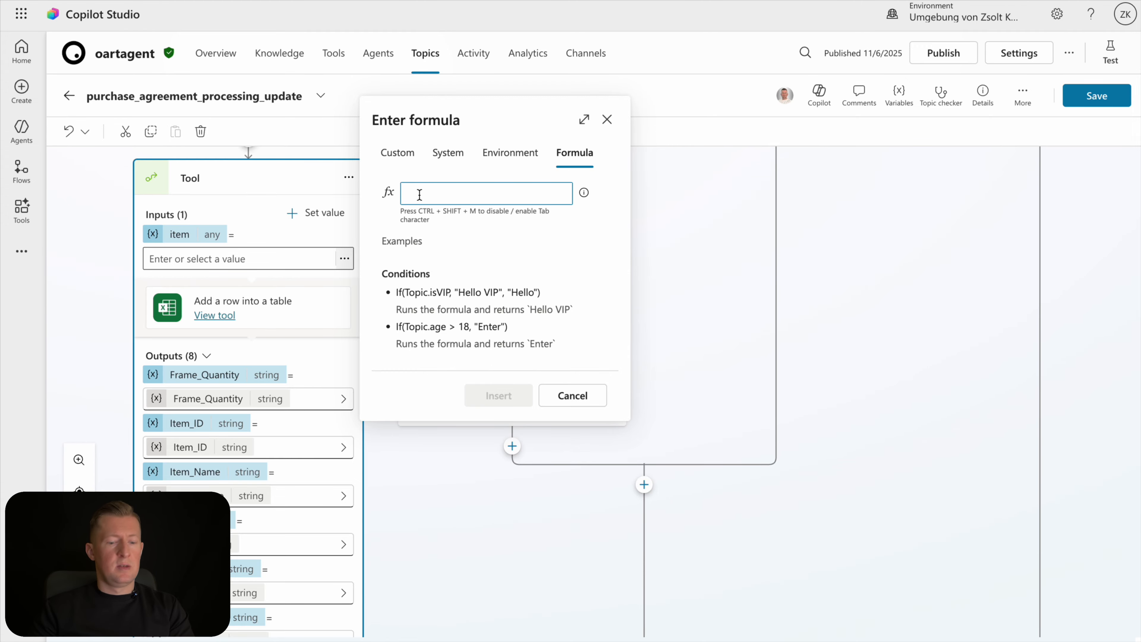
pyautogui.hotkey('ctrl', 'v')
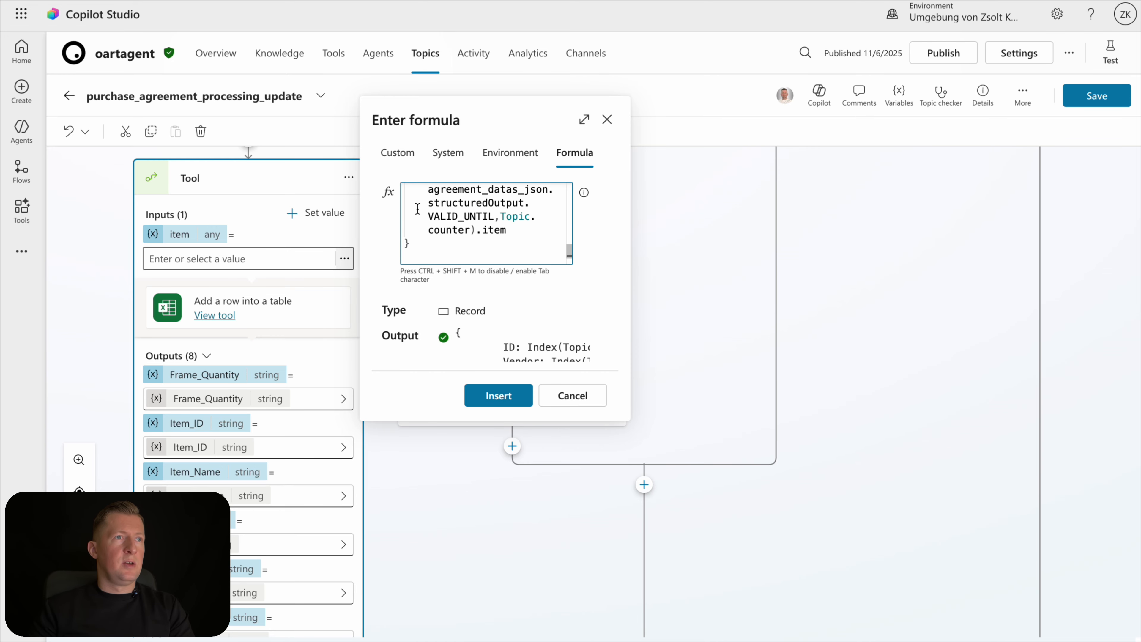
# Review the record formula's ID and Vendor entries and insert it as the item value of the "Add a row into a table" tool
pyautogui.scroll(10, 452, 195)
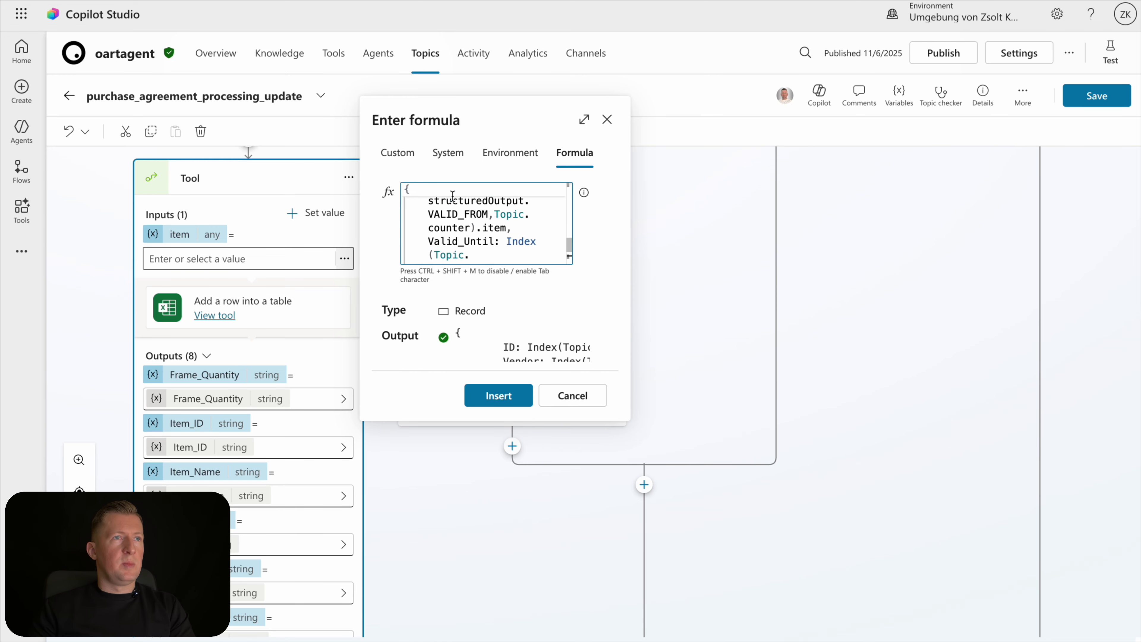
pyautogui.scroll(3, 452, 196)
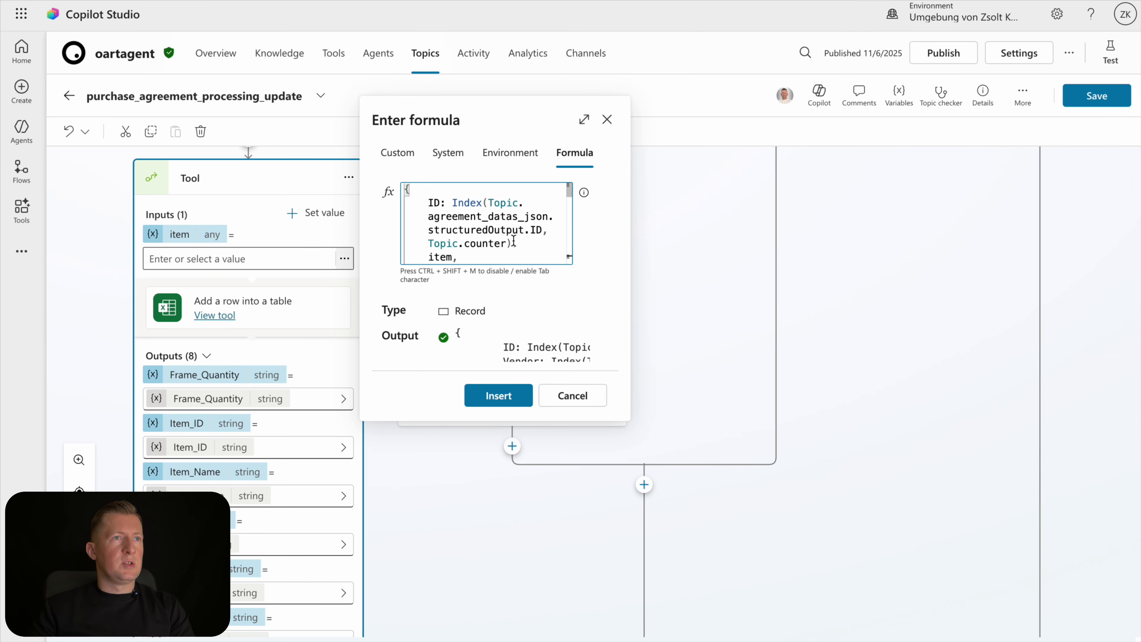
pyautogui.scroll(-1, 513, 241)
pyautogui.scroll(1, 482, 222)
pyautogui.moveTo(458, 215); pyautogui.dragTo(525, 217)
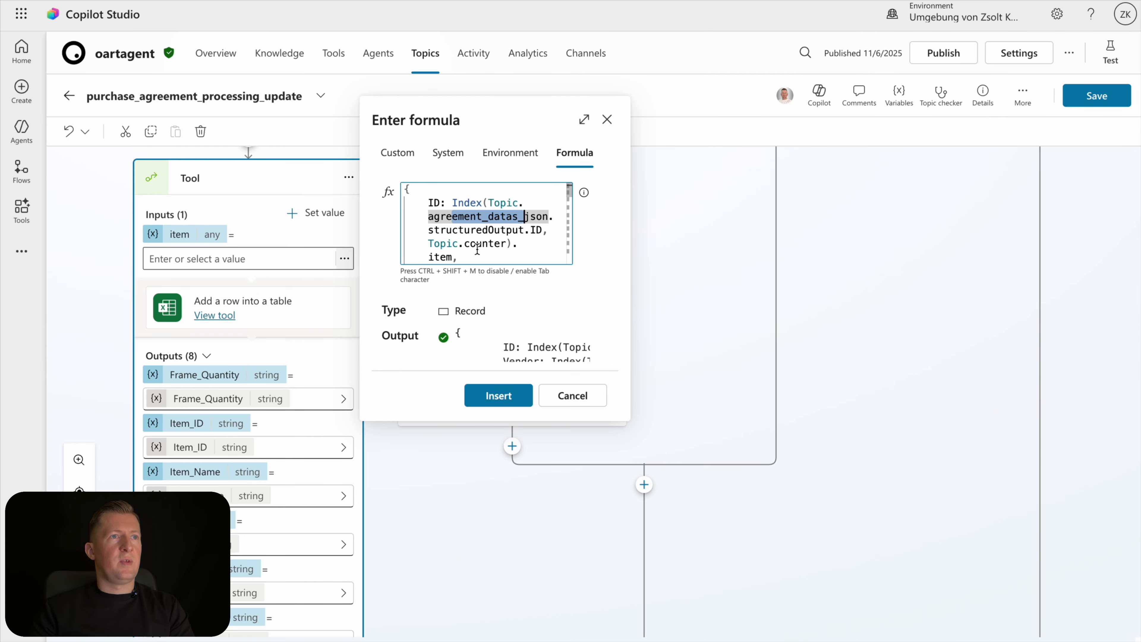
pyautogui.scroll(-1, 477, 245)
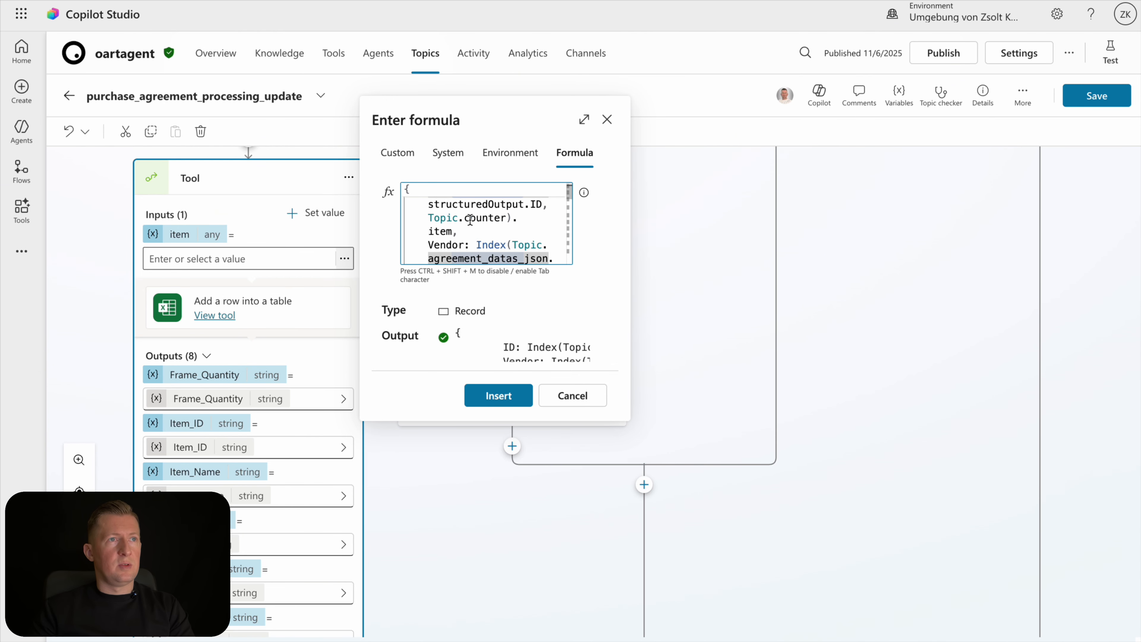
pyautogui.scroll(1, 469, 220)
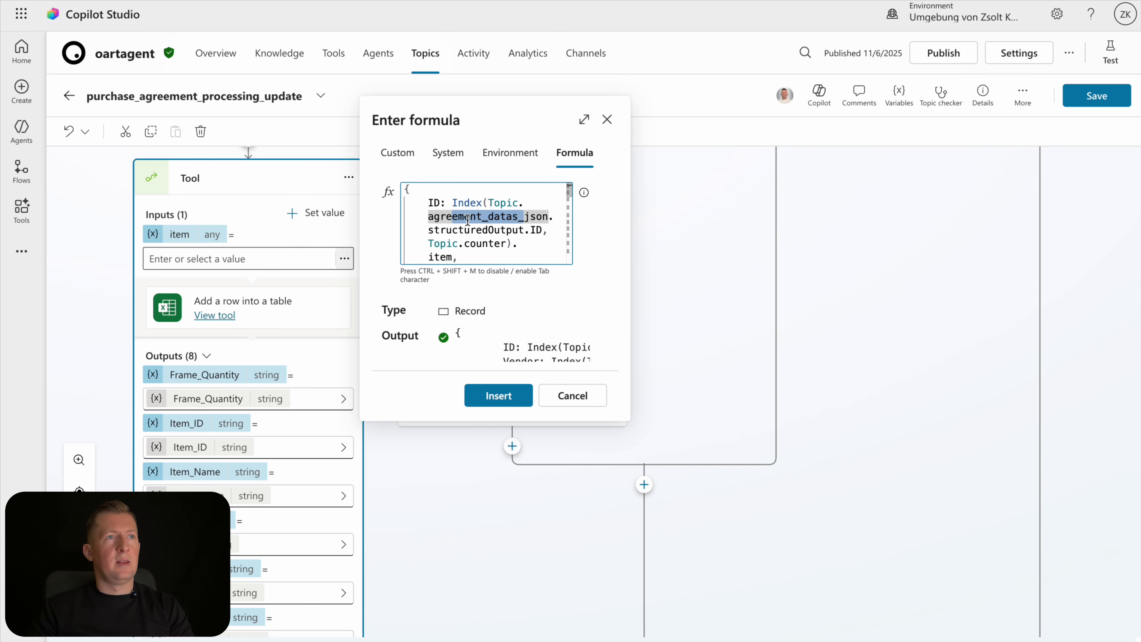
pyautogui.click(508, 243)
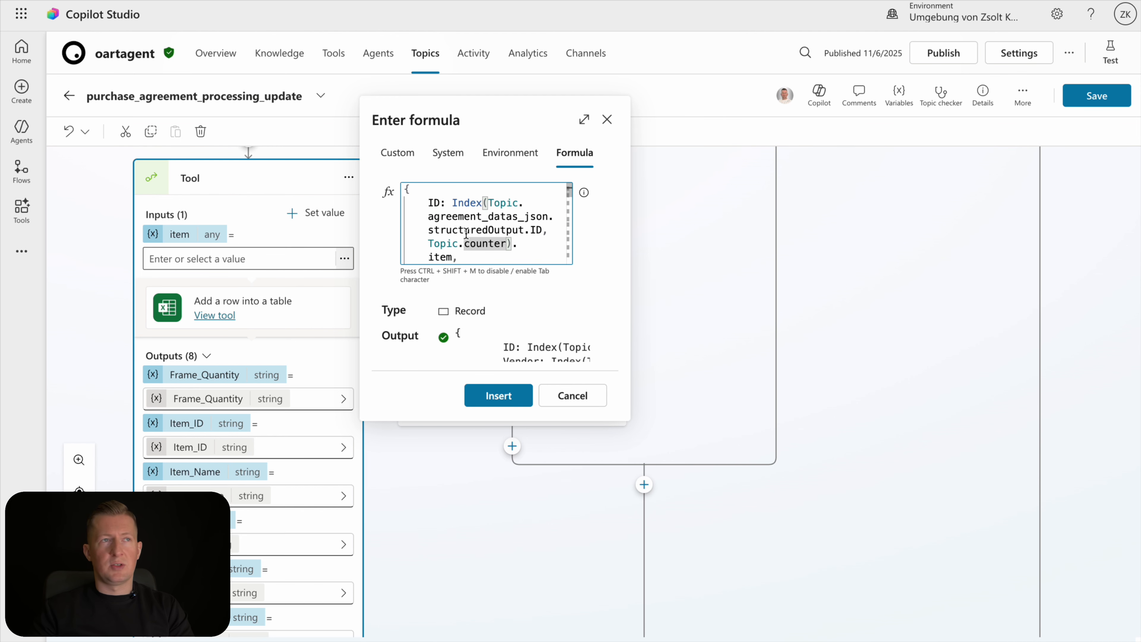
pyautogui.click(485, 407)
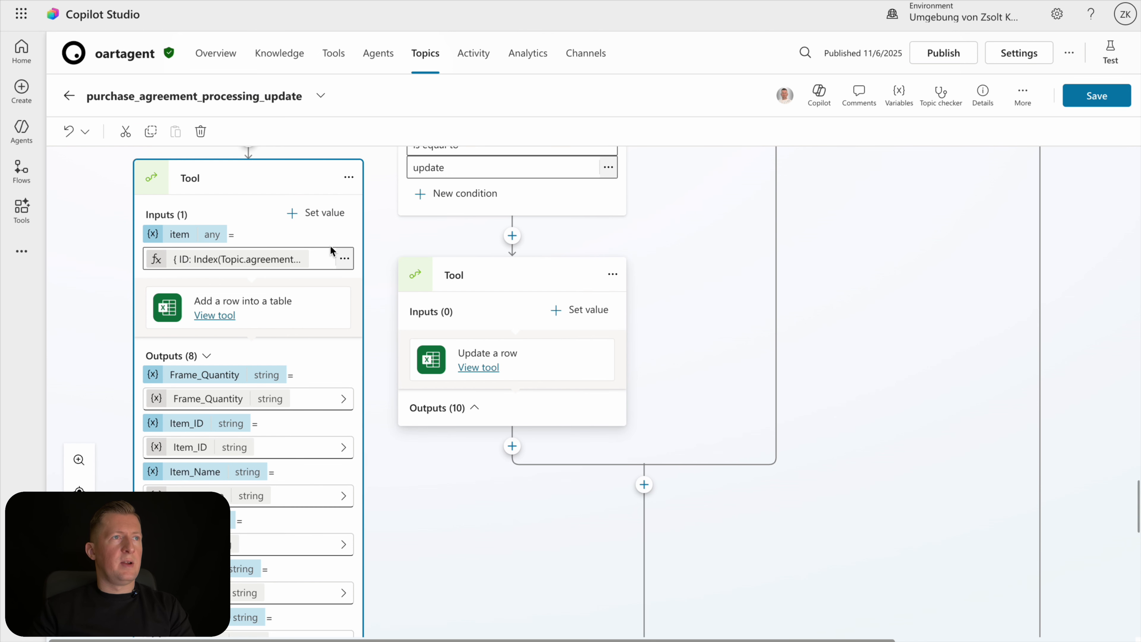
pyautogui.click(206, 356)
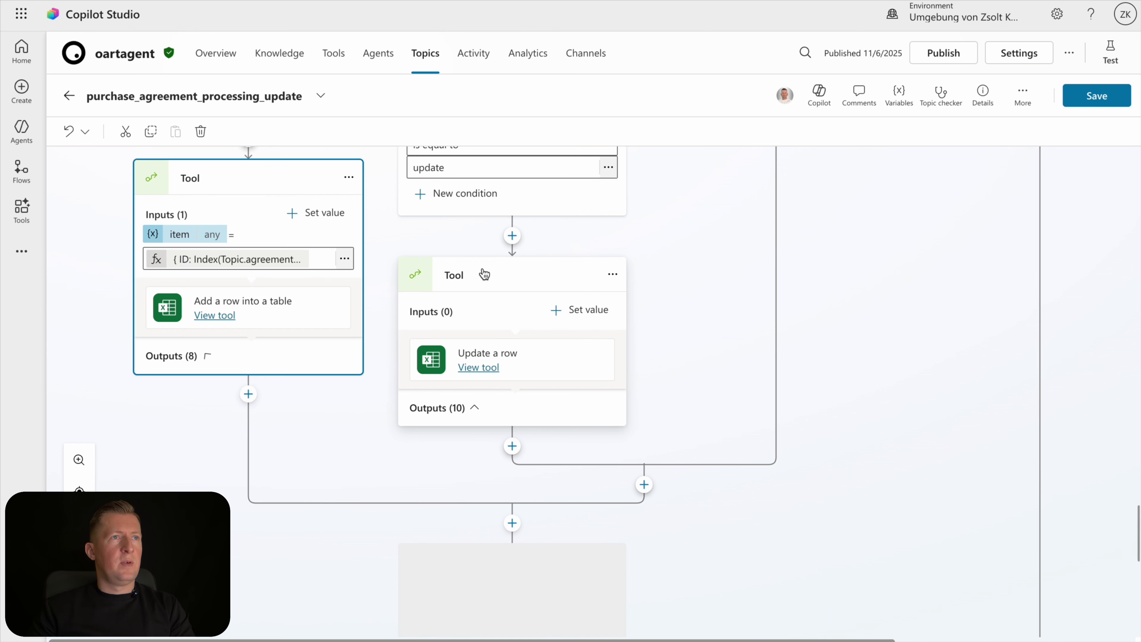
# Add overrides for the id and item inputs of the "Update a row" tool in the update branch
pyautogui.scroll(1, 484, 270)
pyautogui.scroll(1, 484, 268)
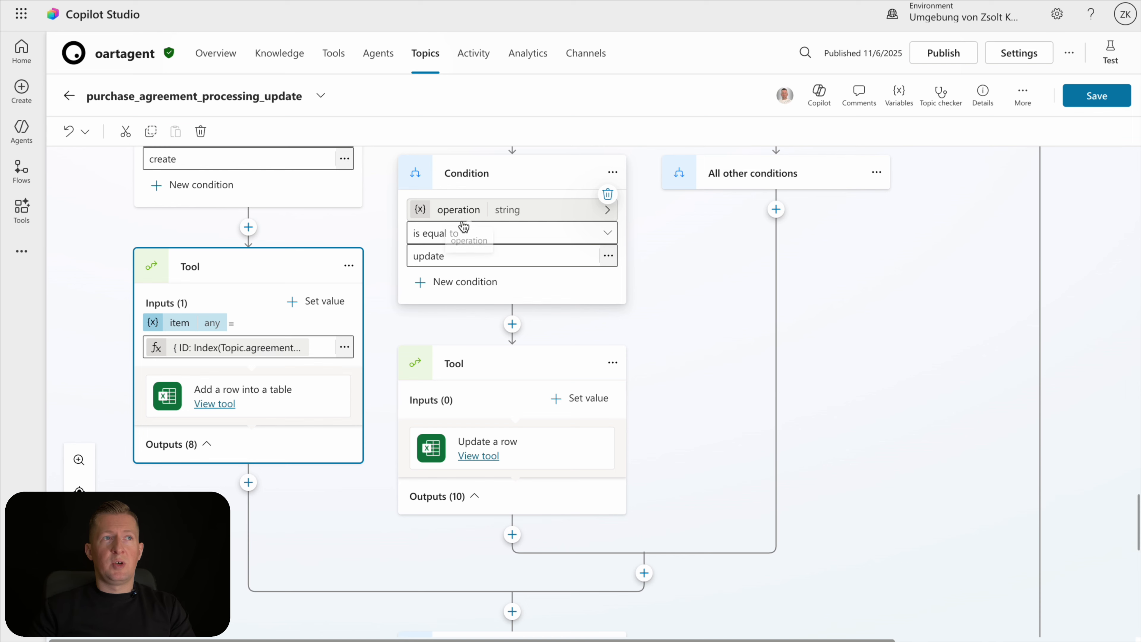
pyautogui.scroll(-2, 455, 332)
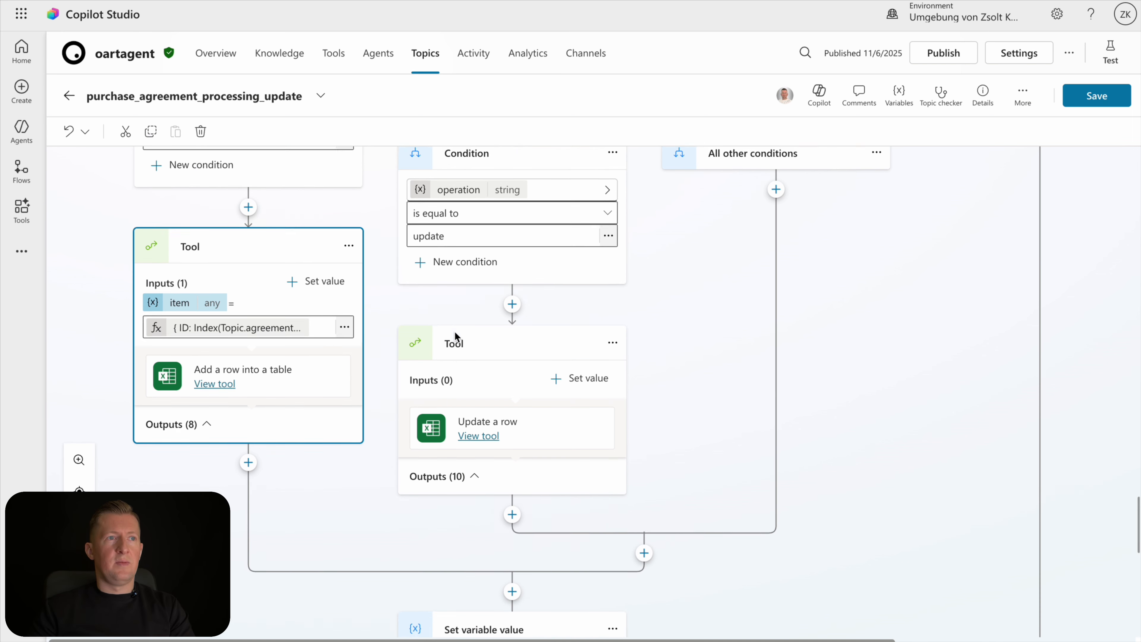
pyautogui.scroll(-1, 454, 330)
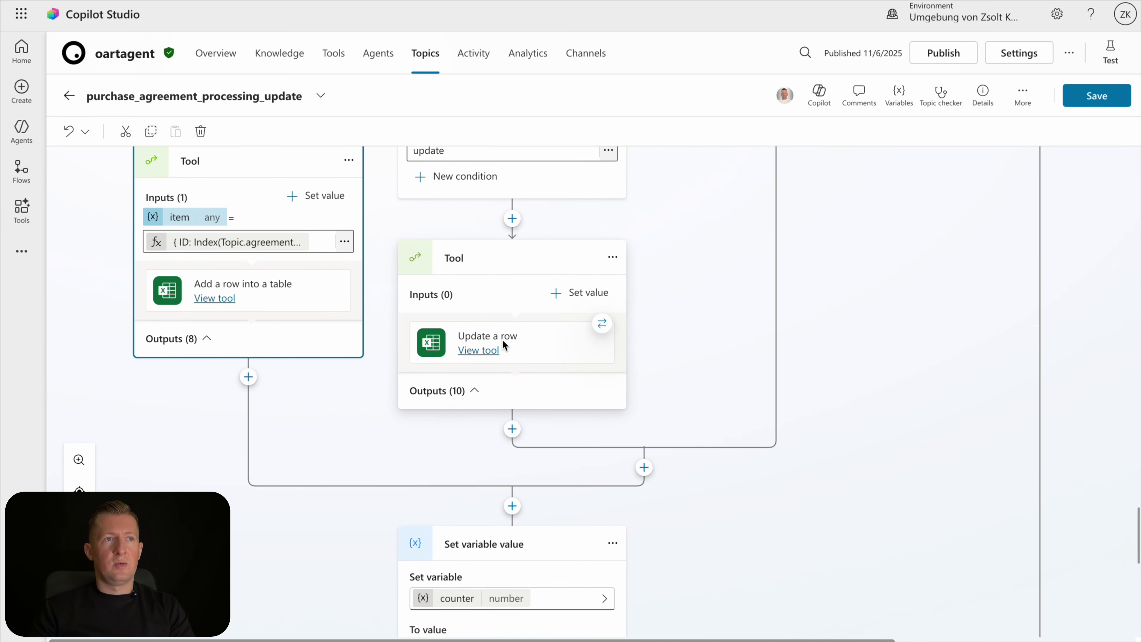
pyautogui.click(494, 309)
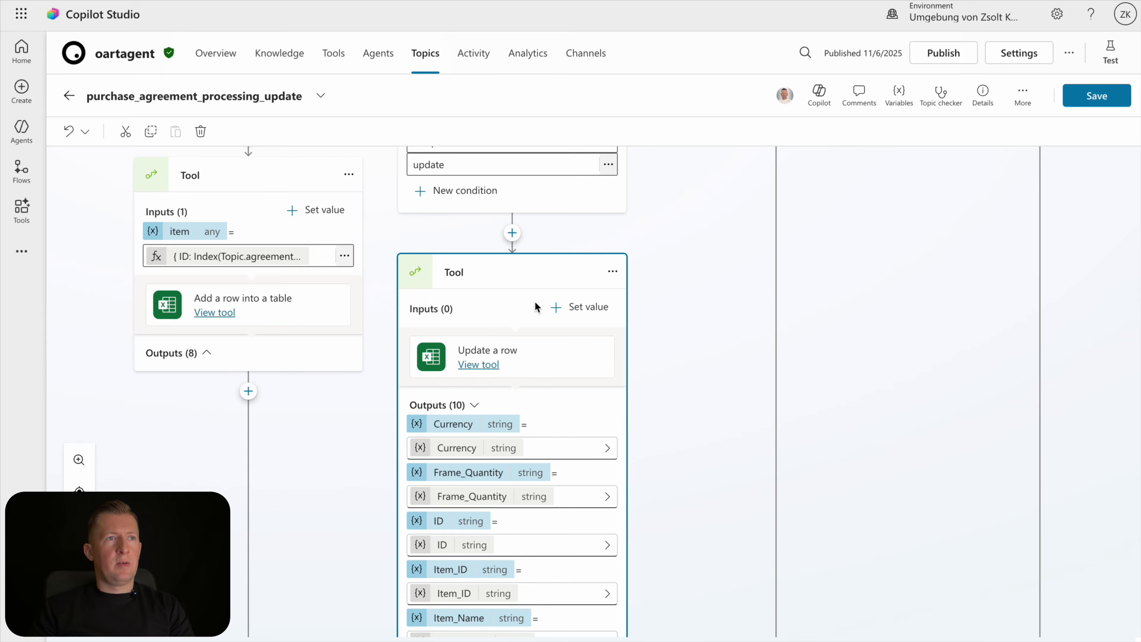
pyautogui.click(573, 308)
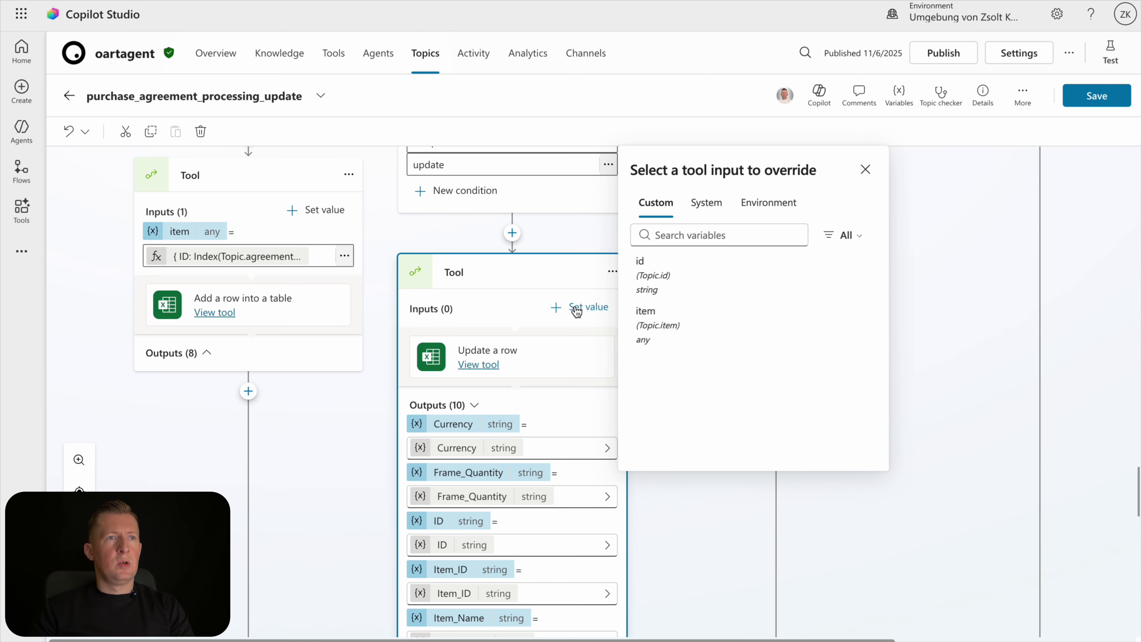
pyautogui.click(647, 287)
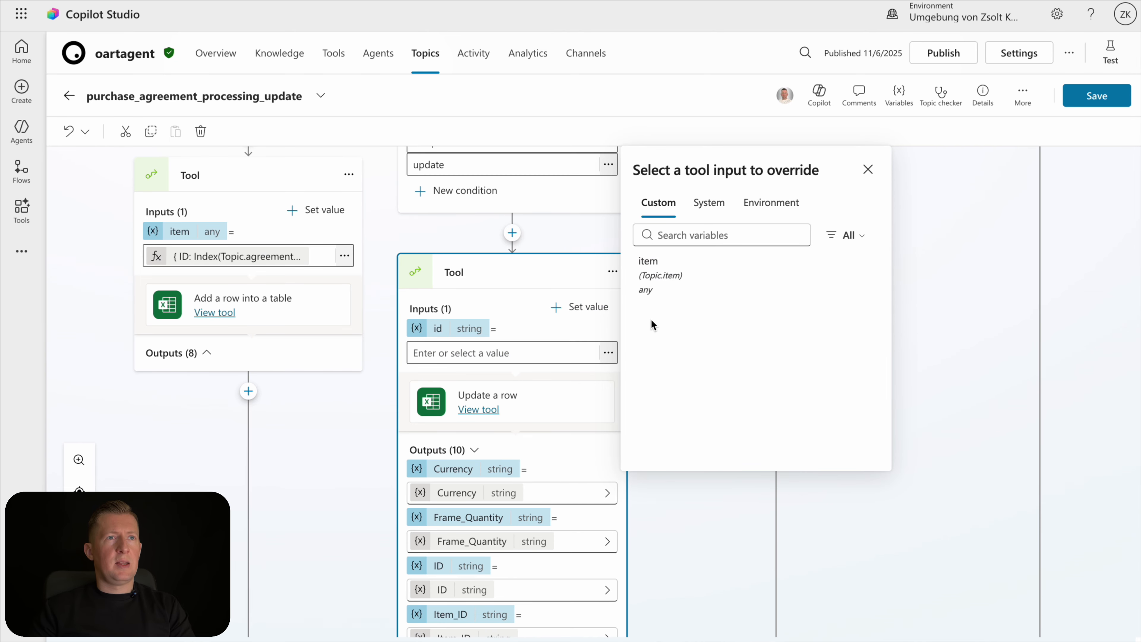
pyautogui.click(652, 290)
# Set the id input of the "Update a row" tool to the formula Index(Topic.agreement_datas_json.structuredOutput.ID,Topic.counter).item
pyautogui.click(570, 354)
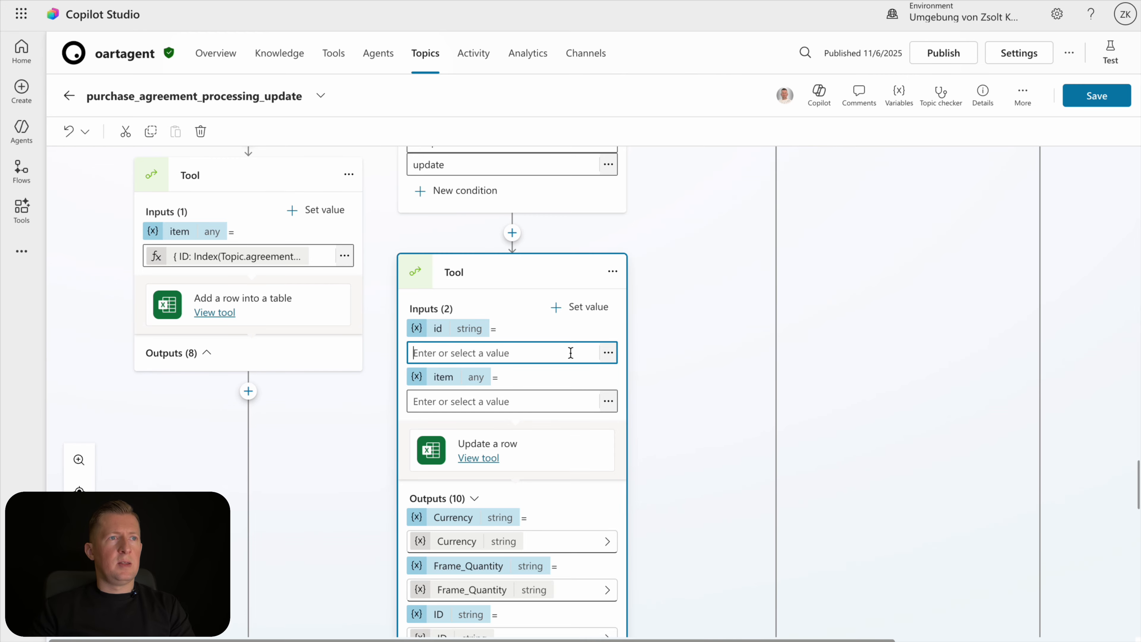
pyautogui.click(607, 354)
pyautogui.click(837, 246)
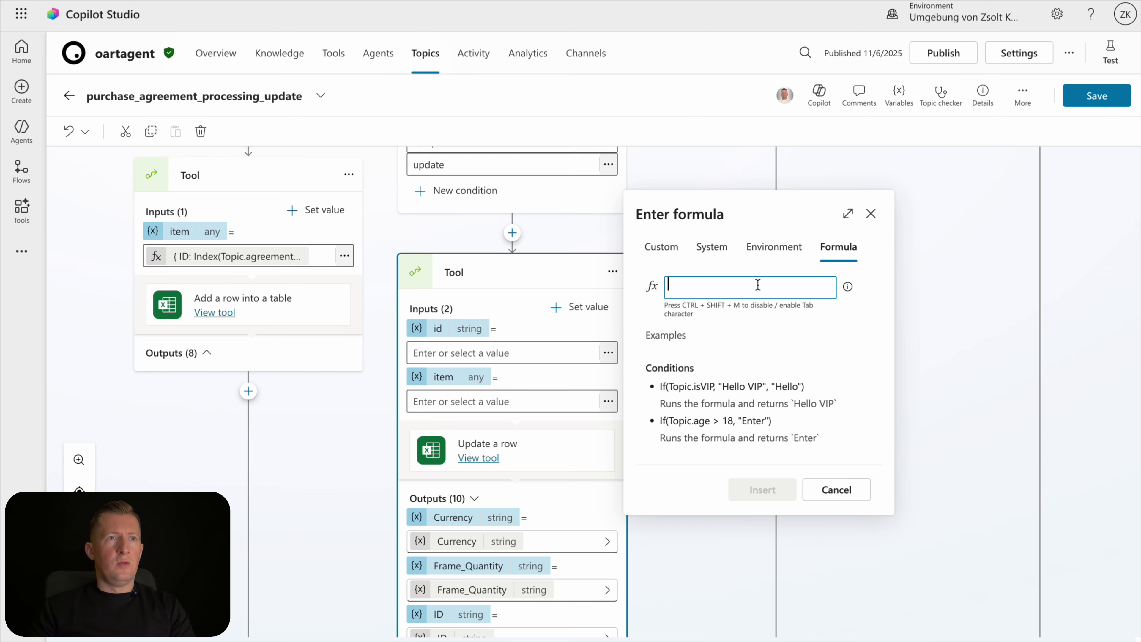
pyautogui.write('Index(Topic.agreement_datas_json.structuredOutput.ID,Topic.counter).item')
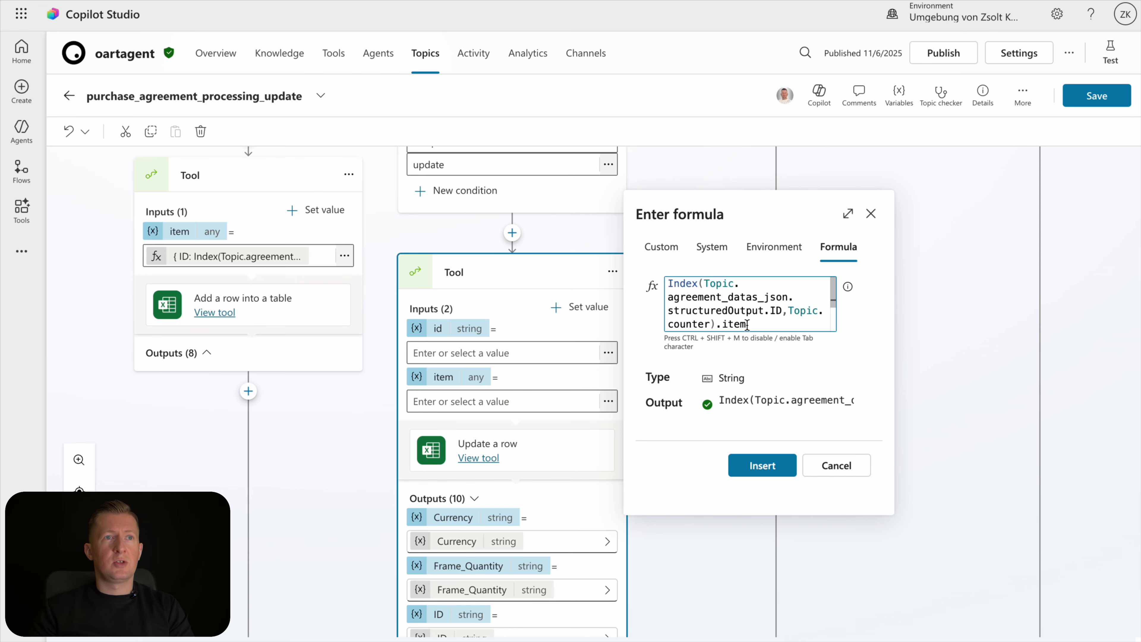
pyautogui.click(748, 466)
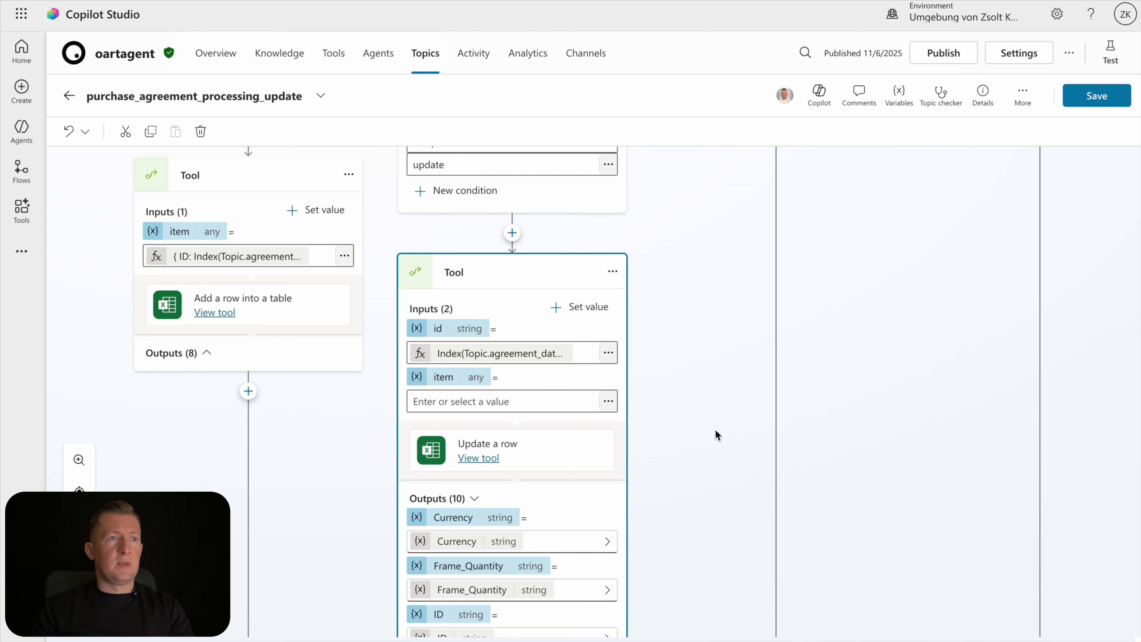
# Insert the copied record formula, starting with the ID entry, as the item value of the "Update a row" tool and collapse the tool's outputs
pyautogui.click(543, 402)
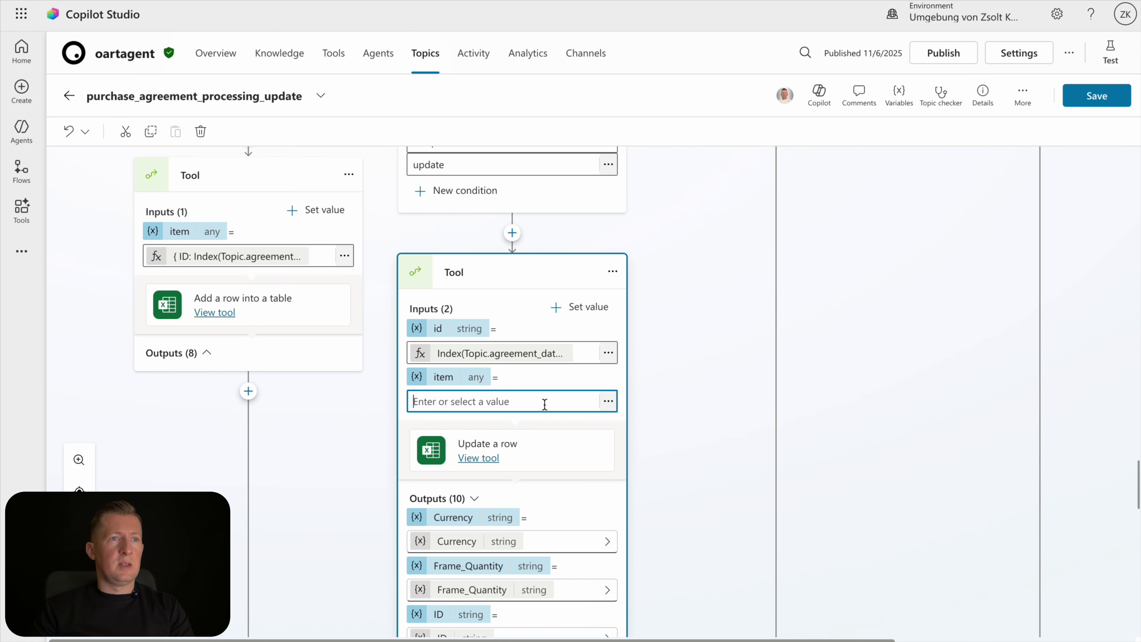
pyautogui.click(607, 402)
pyautogui.click(836, 293)
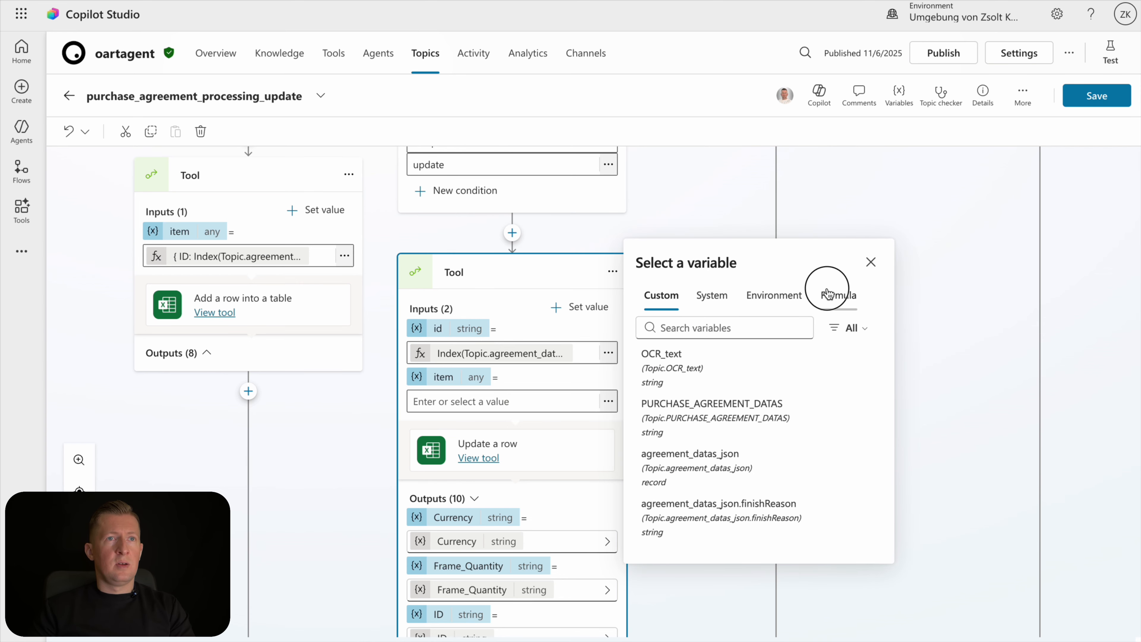
pyautogui.hotkey('ctrl', 'v')
pyautogui.scroll(5, 767, 351)
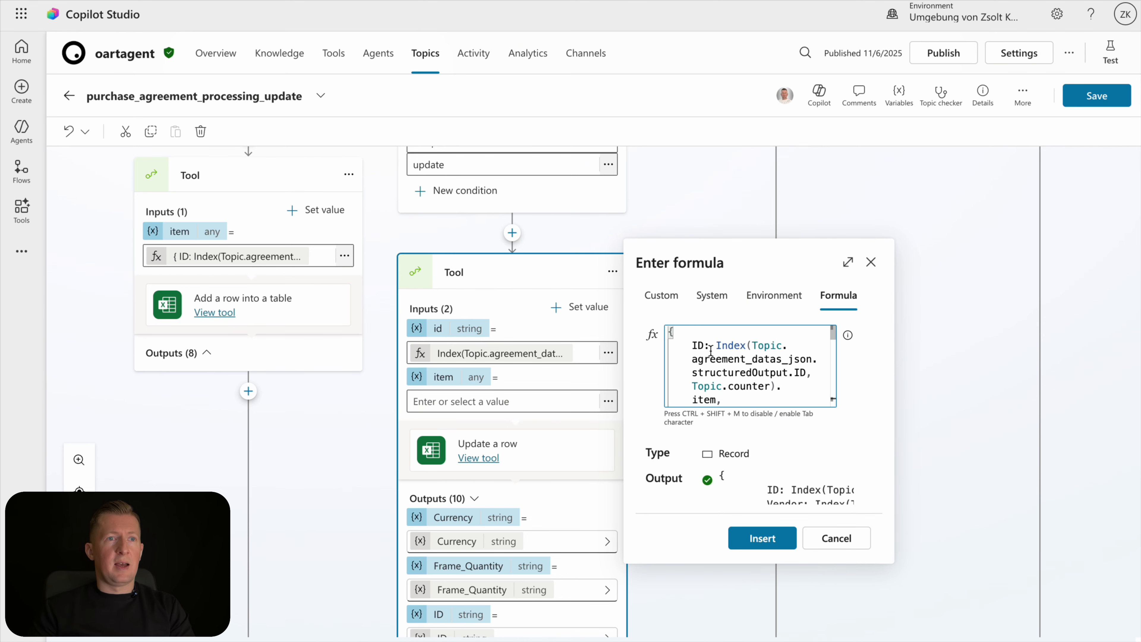
pyautogui.click(762, 538)
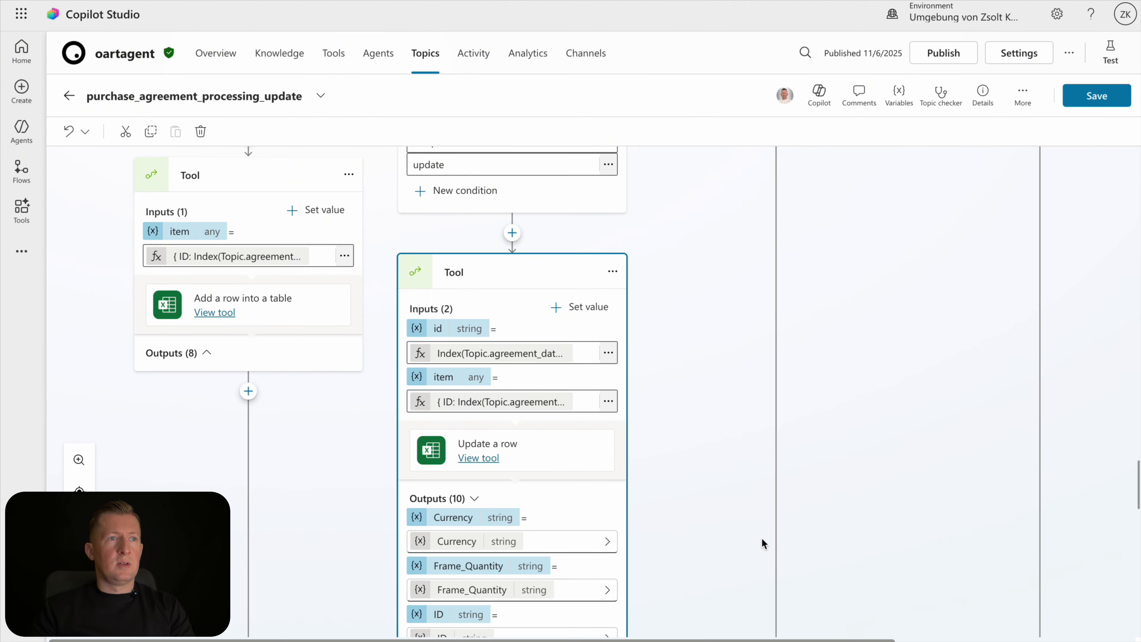
pyautogui.click(474, 500)
# Examine the create and update branches, the counter increment, the CountRows condition and the Send activity redirect of the loop
pyautogui.scroll(6, 754, 376)
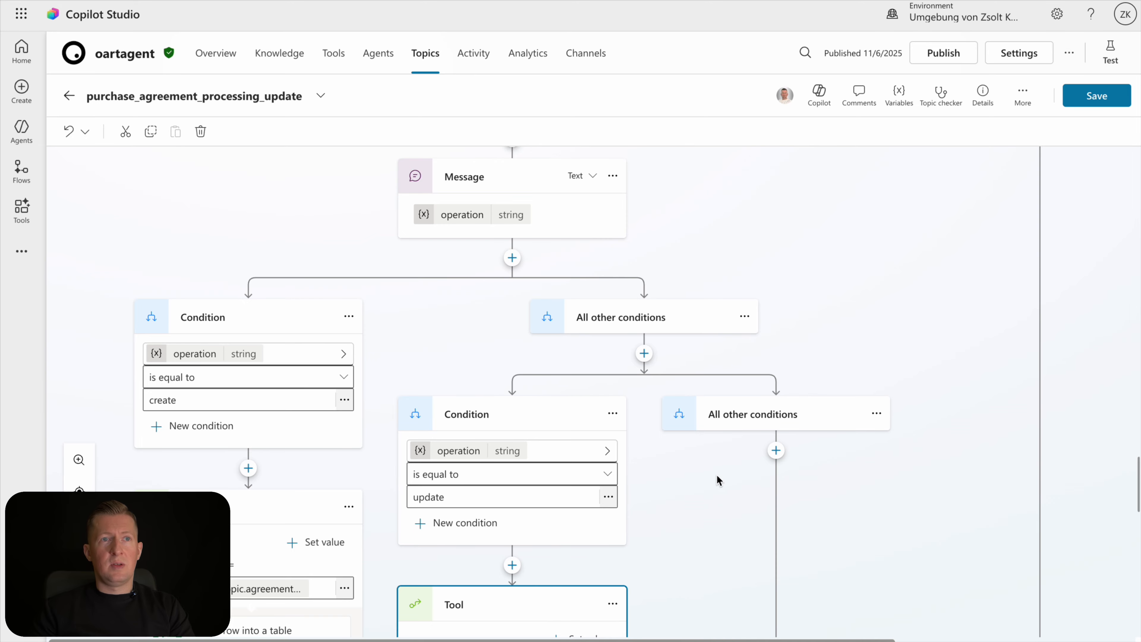
pyautogui.scroll(-8, 717, 476)
pyautogui.scroll(-4, 715, 475)
pyautogui.scroll(-2, 506, 513)
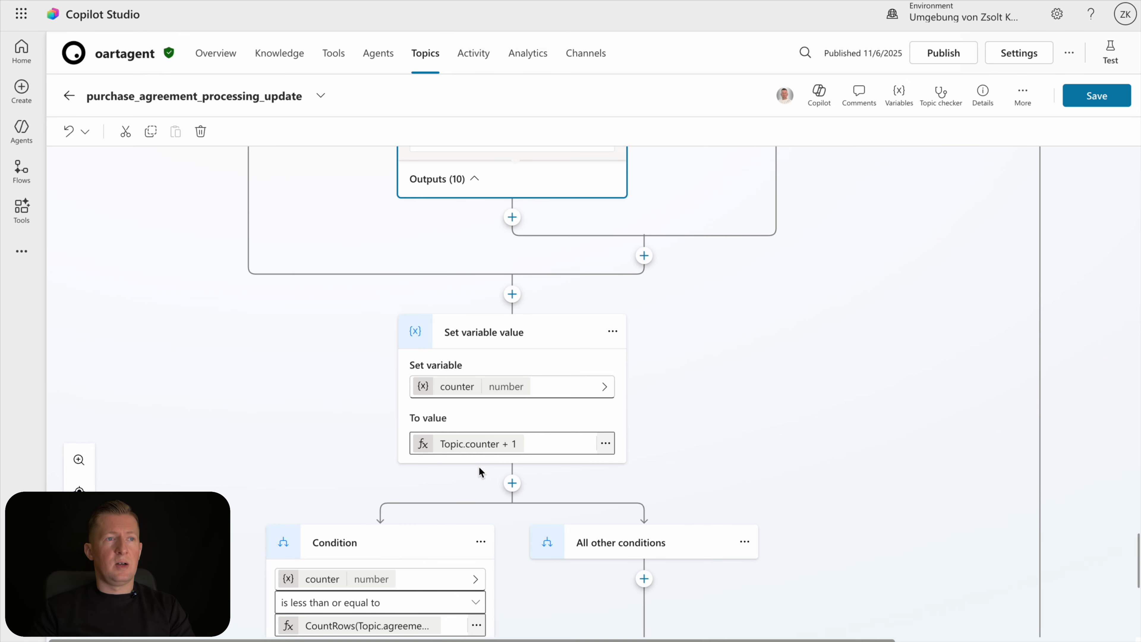
pyautogui.scroll(-6, 480, 467)
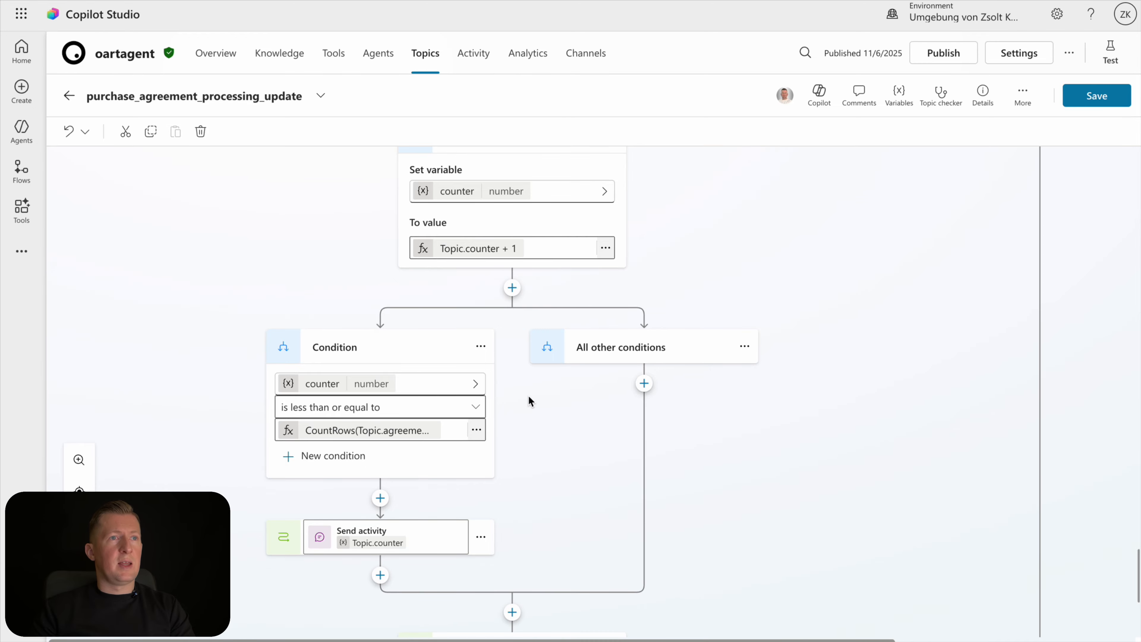
pyautogui.scroll(5, 529, 397)
pyautogui.scroll(10, 529, 398)
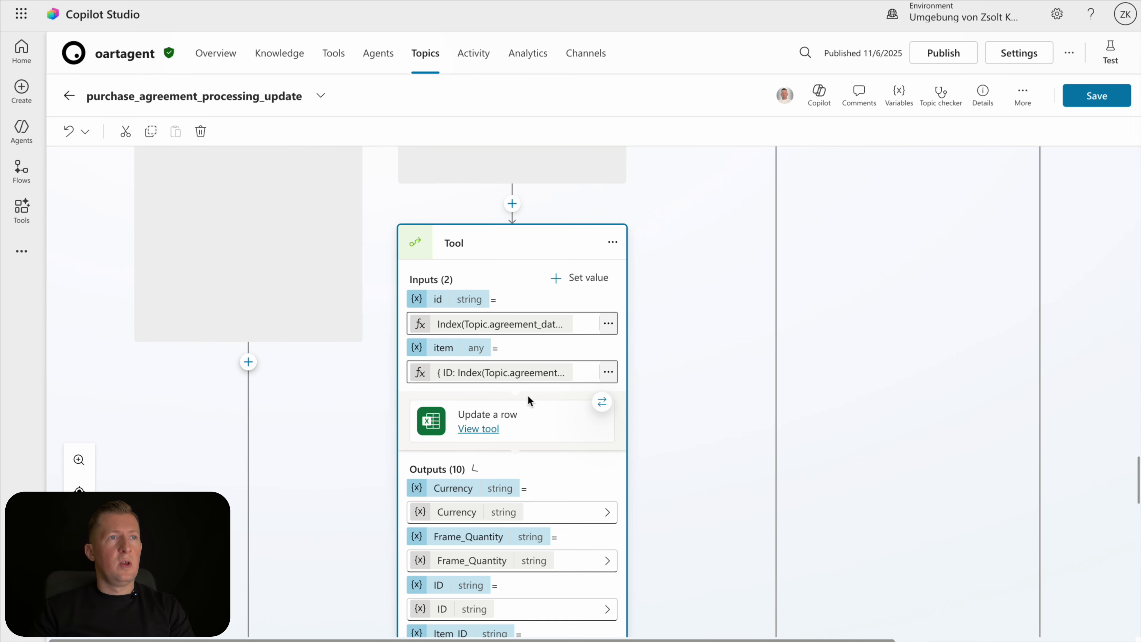
pyautogui.scroll(2, 528, 395)
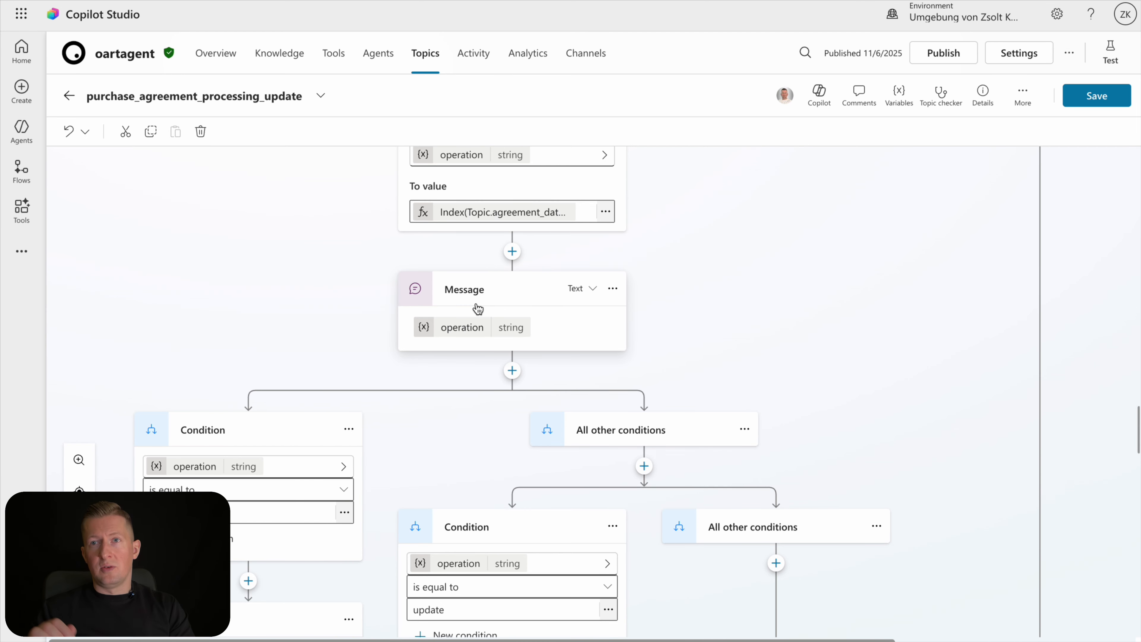
pyautogui.scroll(-12, 477, 308)
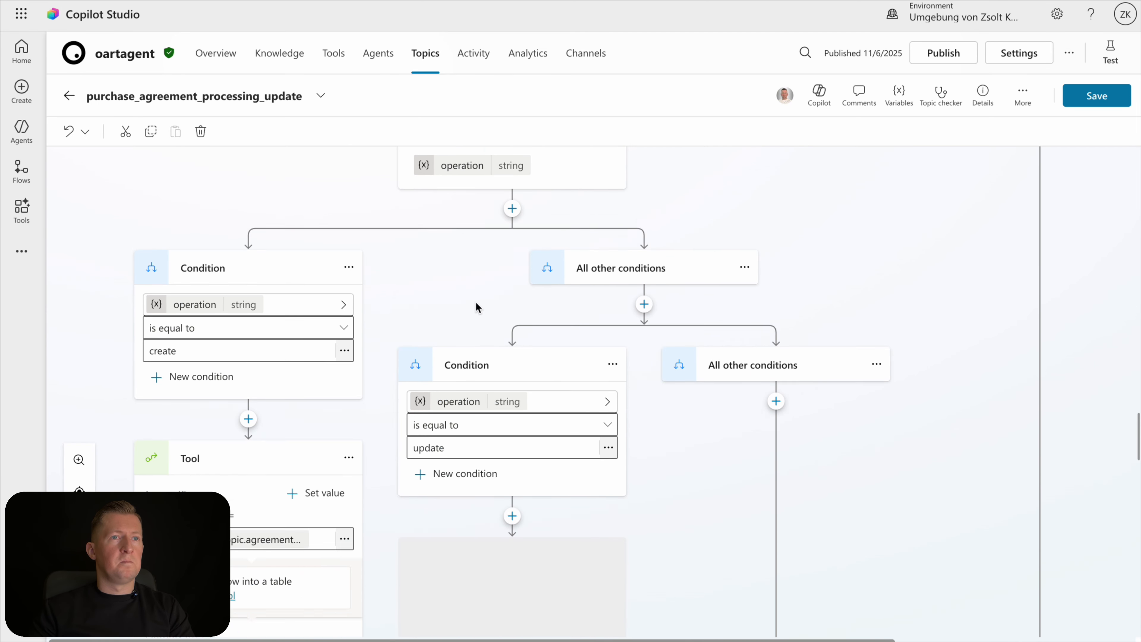
pyautogui.scroll(-10, 477, 308)
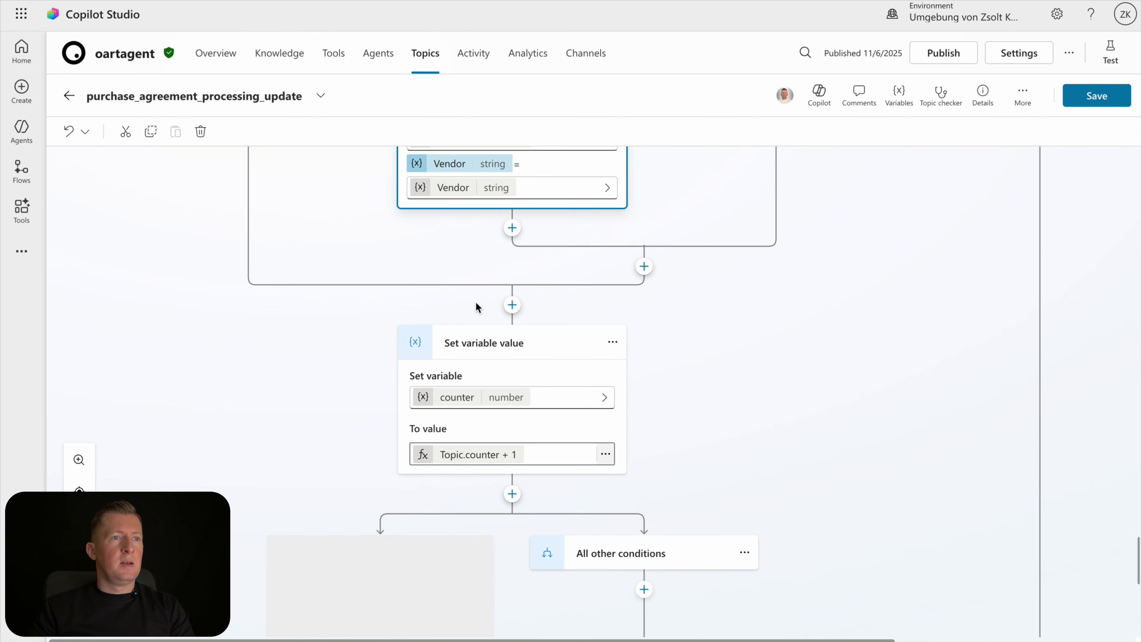
pyautogui.scroll(-1, 476, 303)
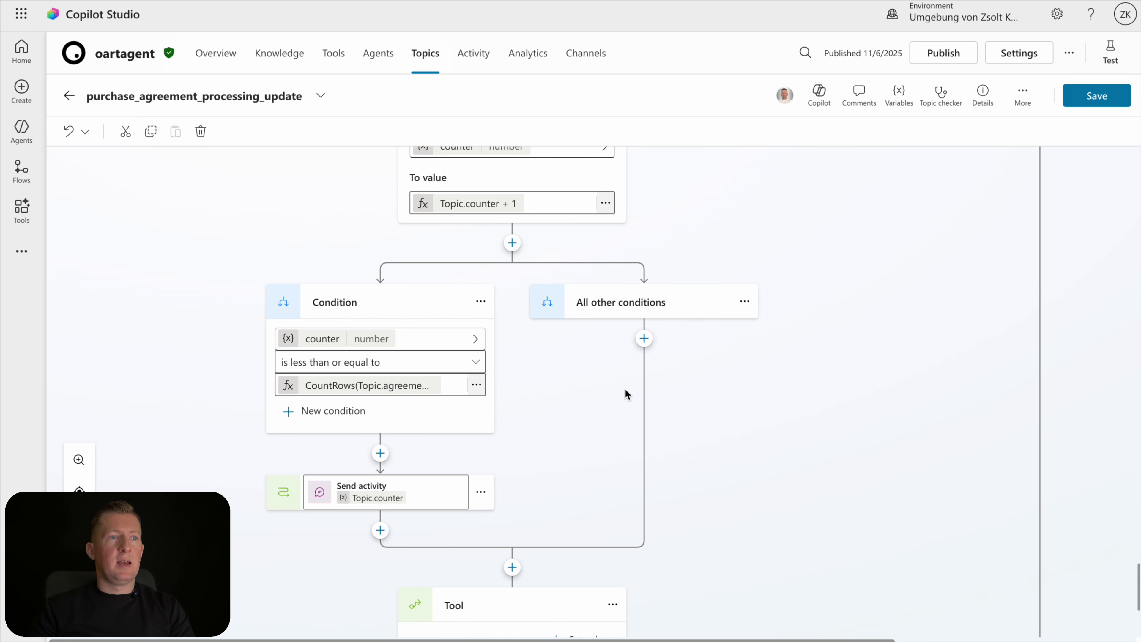
# Override the sourceFileId input of the "Move file - processed" tool with the variable Topic.file_datas_json.structuredOutput.ORIGINAL_FILE_ID
pyautogui.scroll(-4, 510, 499)
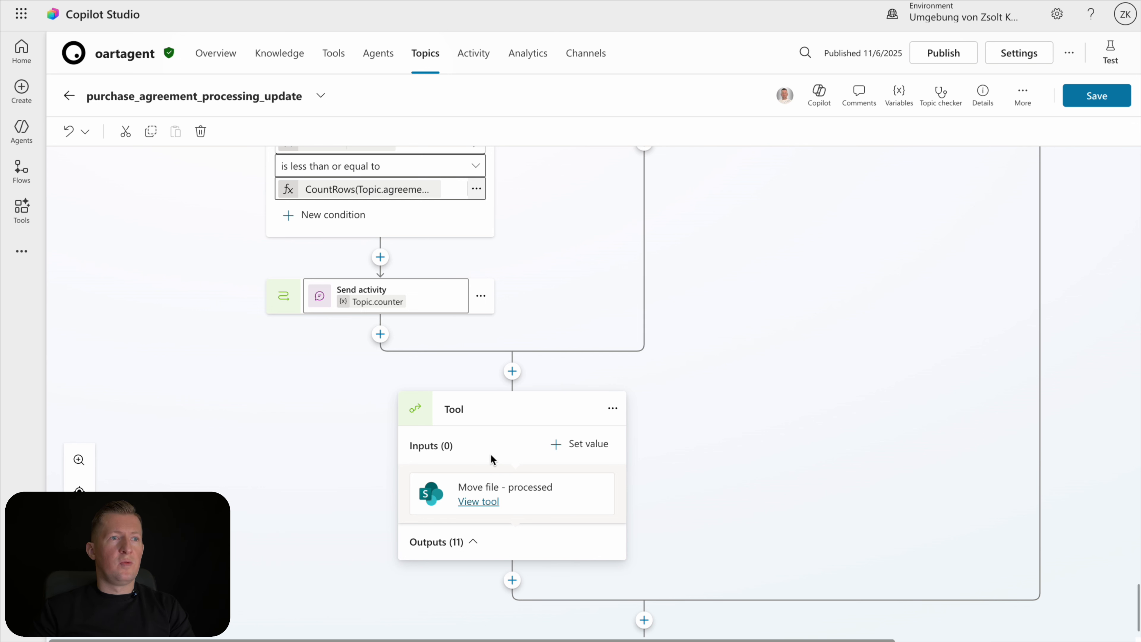
pyautogui.click(561, 447)
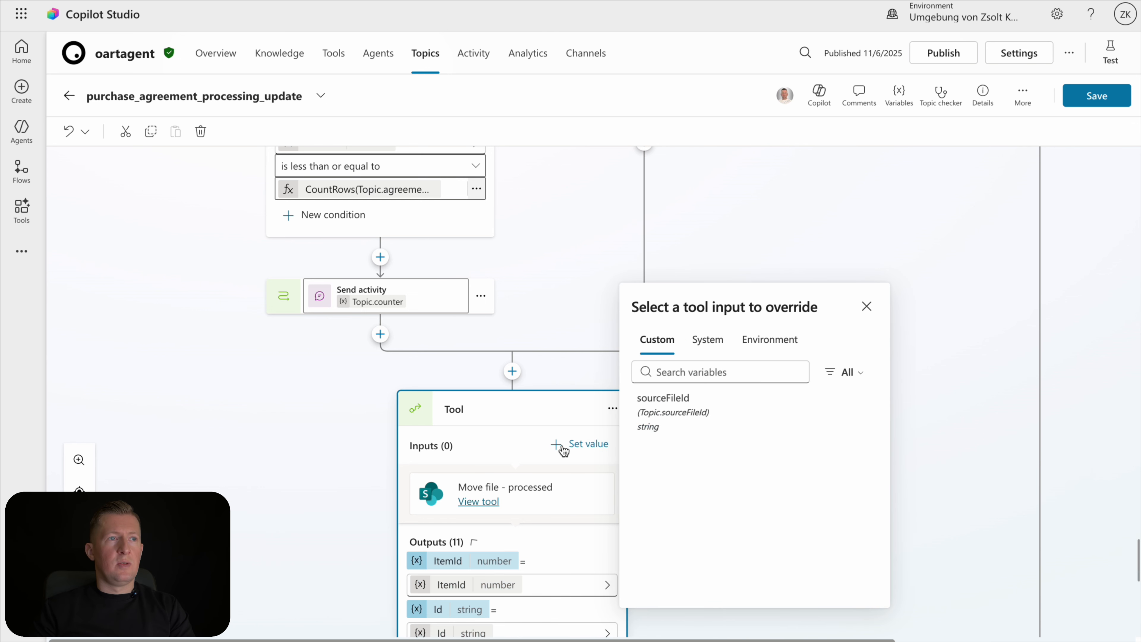
pyautogui.click(645, 415)
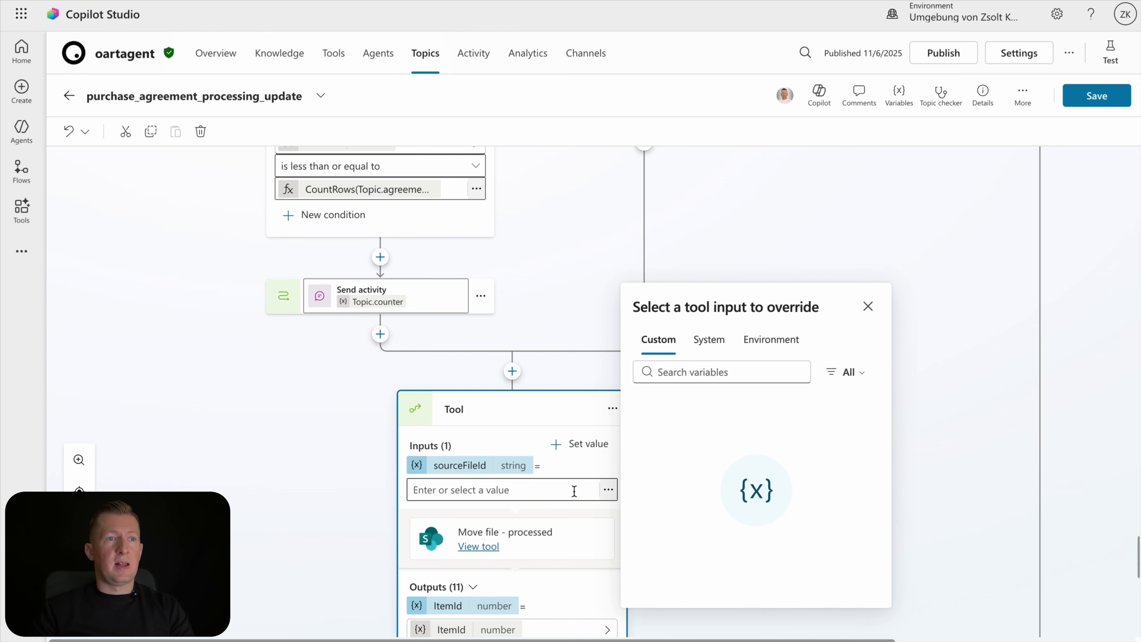
pyautogui.click(608, 490)
pyautogui.write('orif')
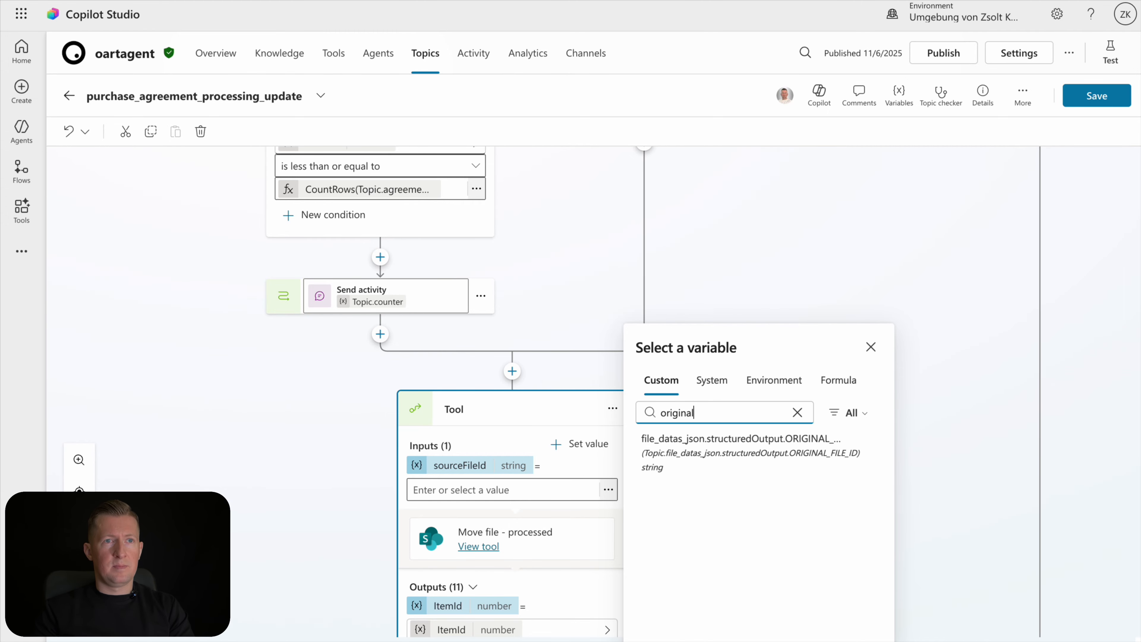
pyautogui.click(714, 457)
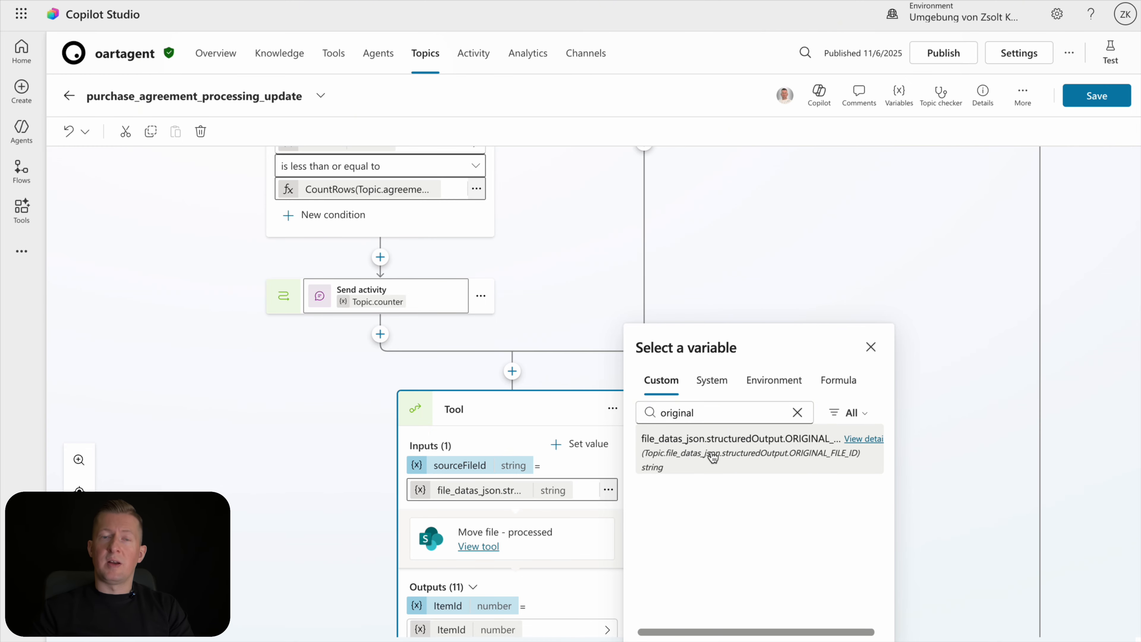
pyautogui.click(872, 347)
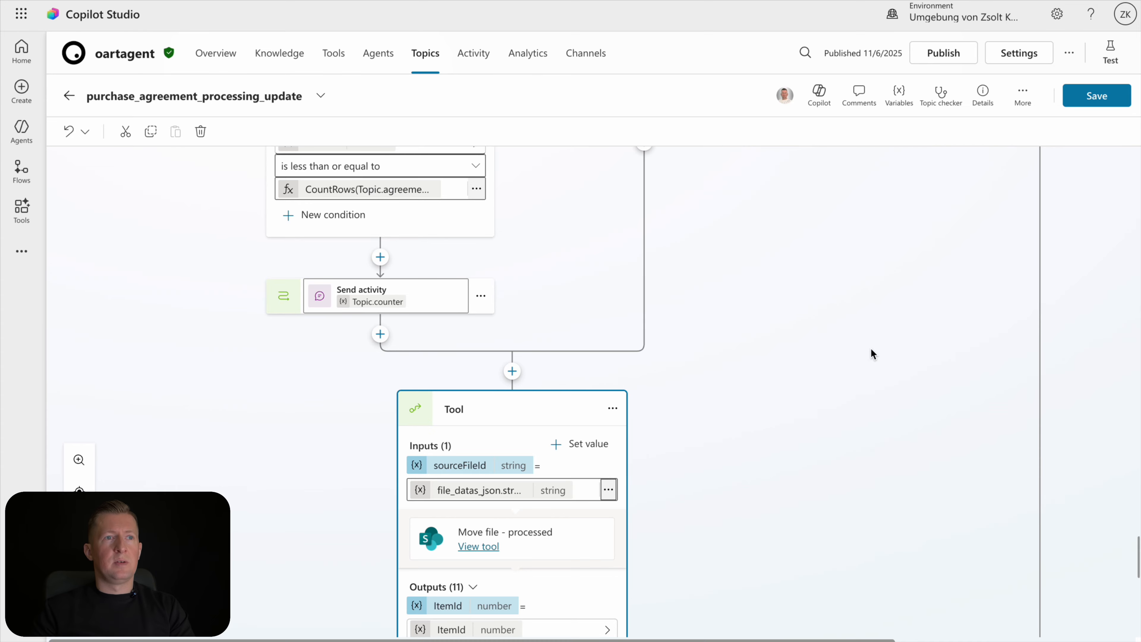
# Save the purchase_agreement_processing_update topic and publish the agent
pyautogui.scroll(-2, 792, 438)
pyautogui.scroll(-2, 793, 438)
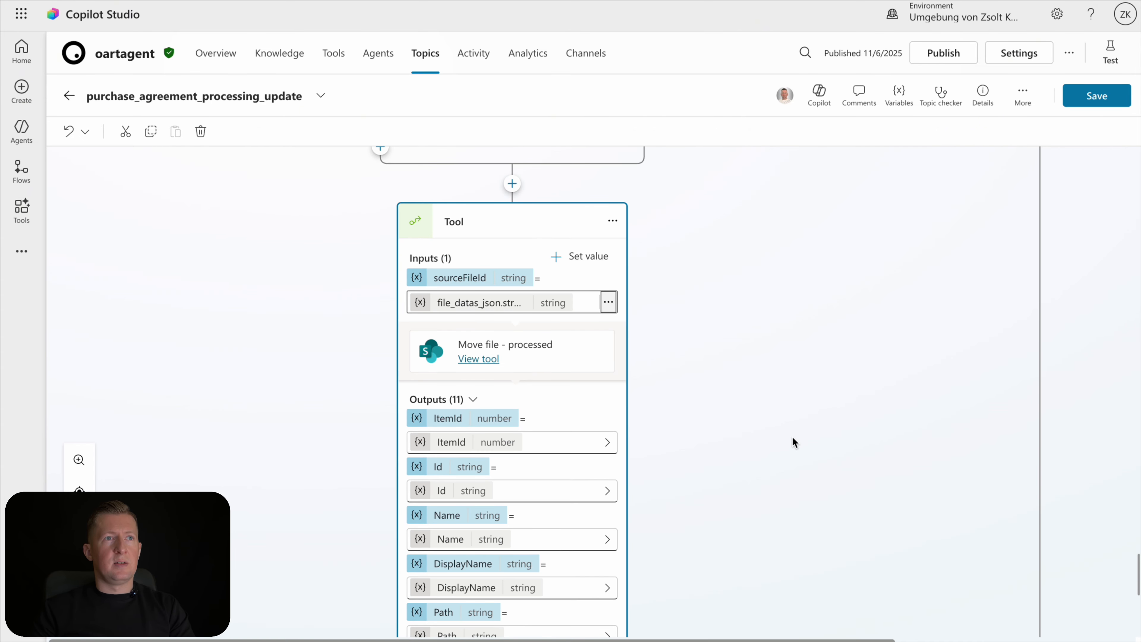
pyautogui.scroll(-9, 792, 439)
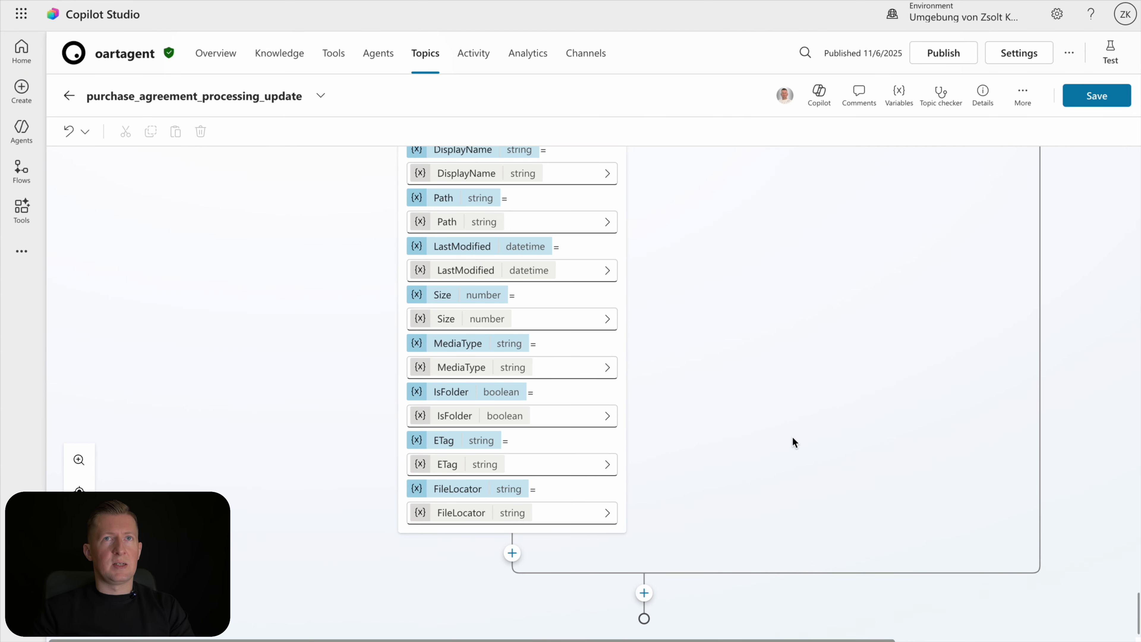
pyautogui.click(1097, 99)
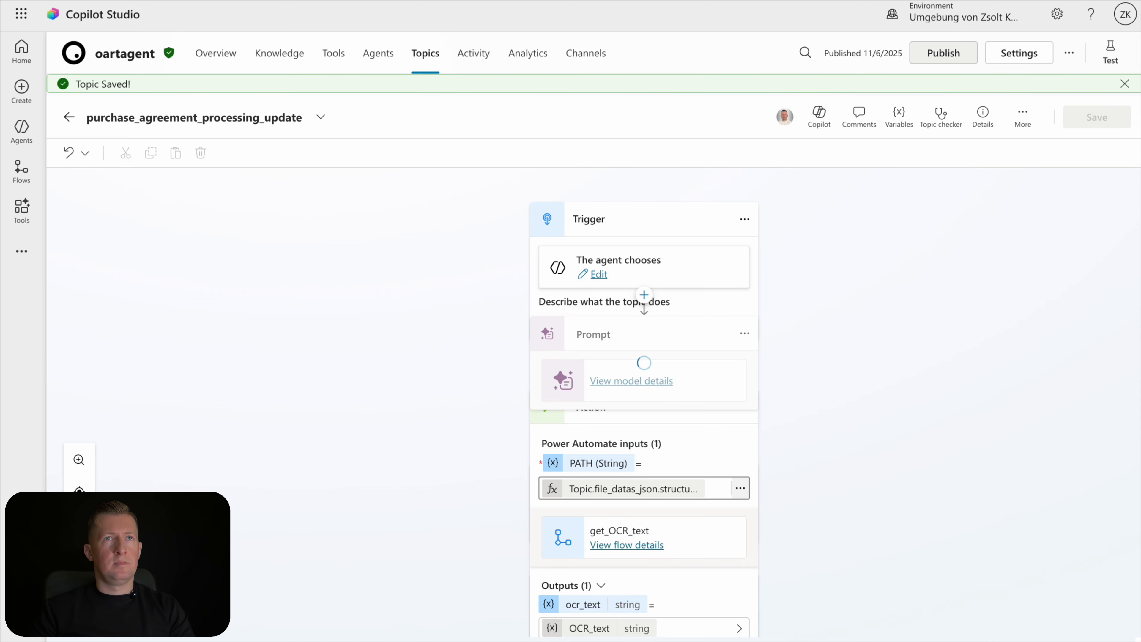
pyautogui.click(942, 52)
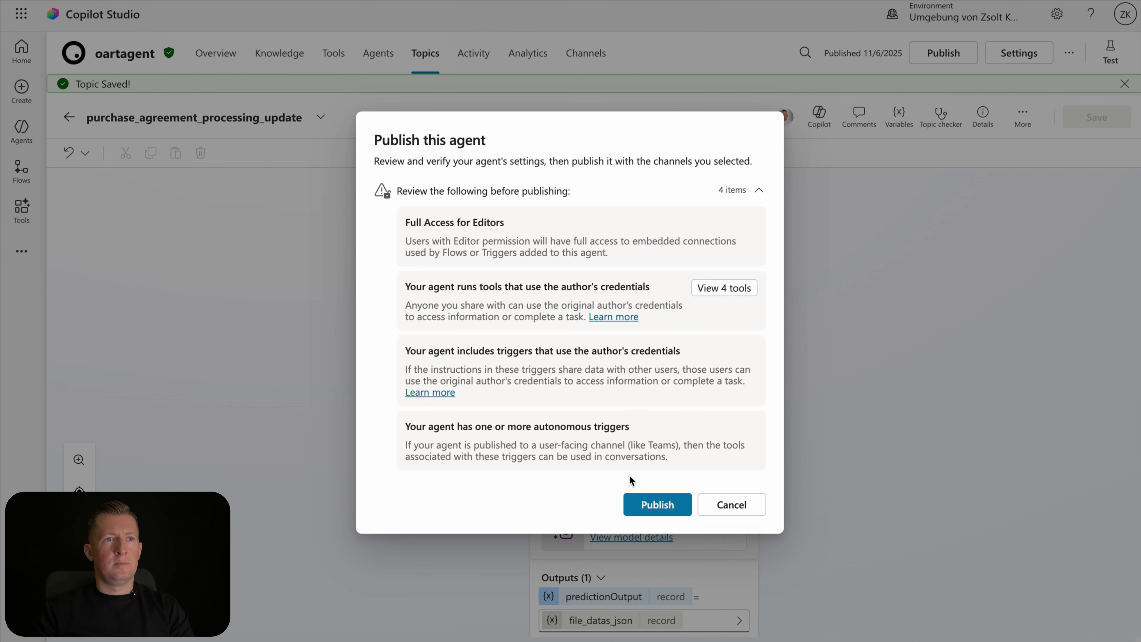
pyautogui.click(643, 504)
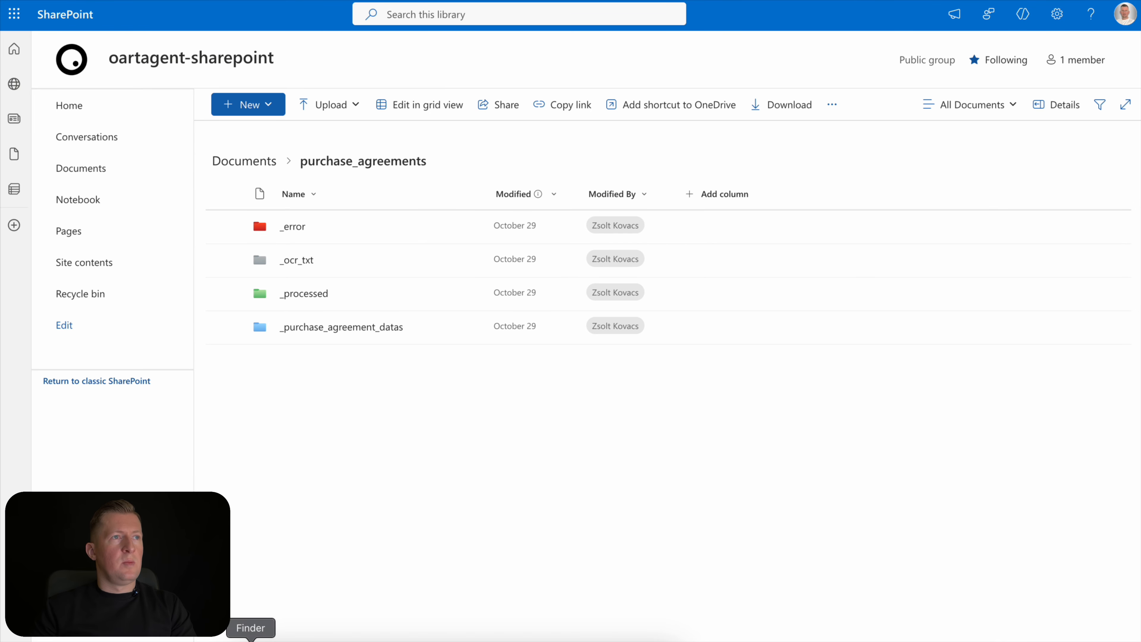
# Upload frame_agreement_01_scanned.pdf through frame_agreement_05_scanned.pdf from the scanned folder in Finder to the purchase_agreements folder in SharePoint
pyautogui.click(251, 639)
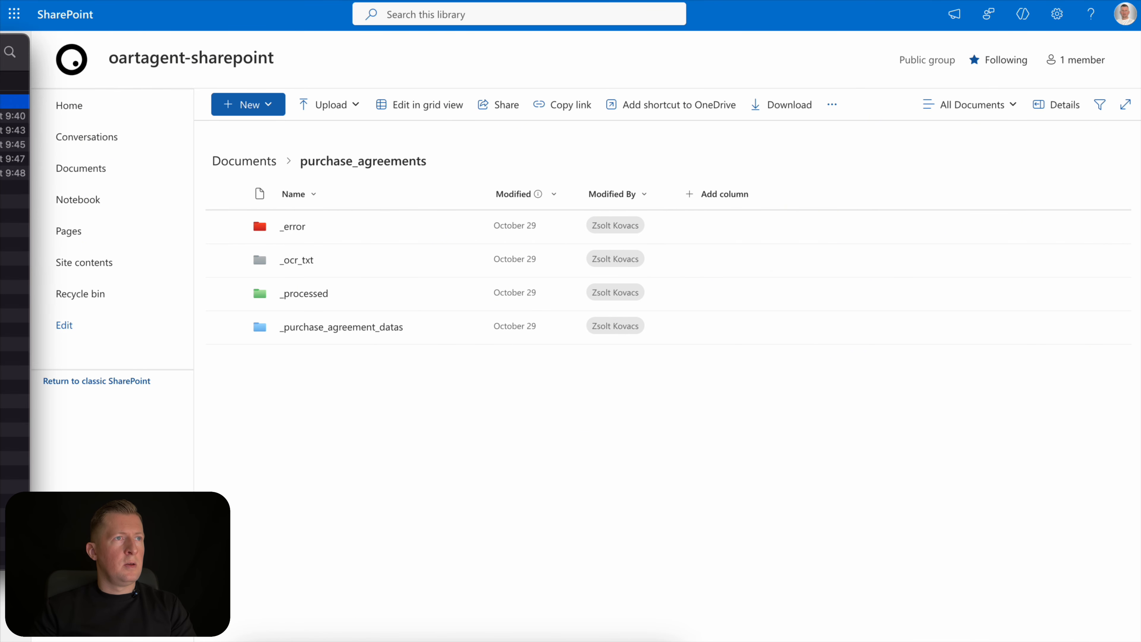
pyautogui.moveTo(51, 62); pyautogui.dragTo(222, 76)
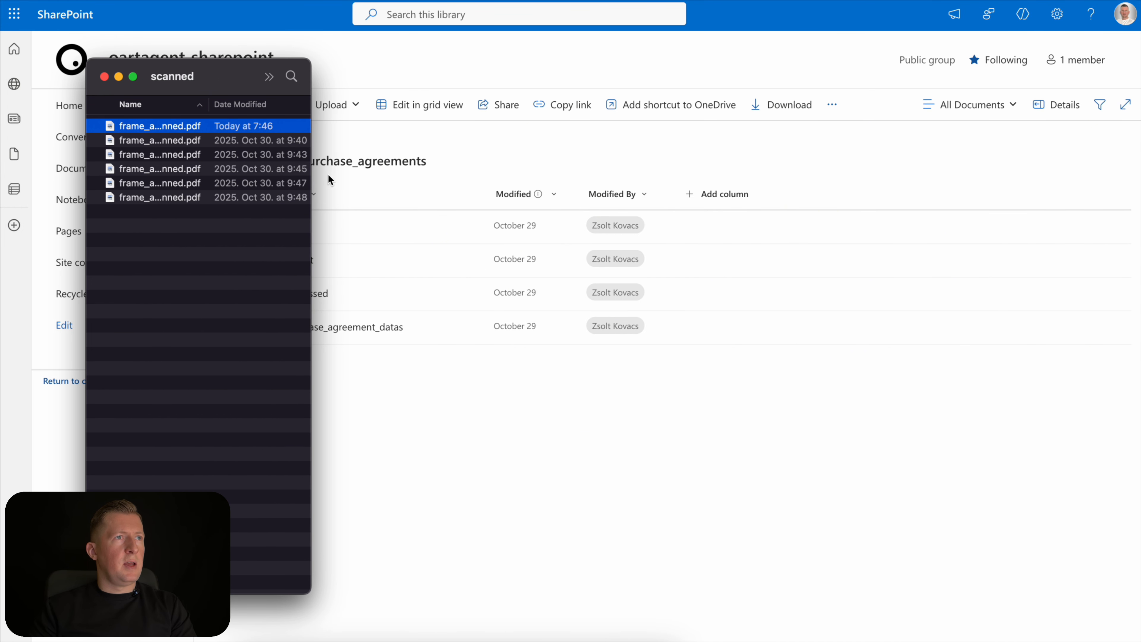
pyautogui.moveTo(311, 175); pyautogui.dragTo(458, 178)
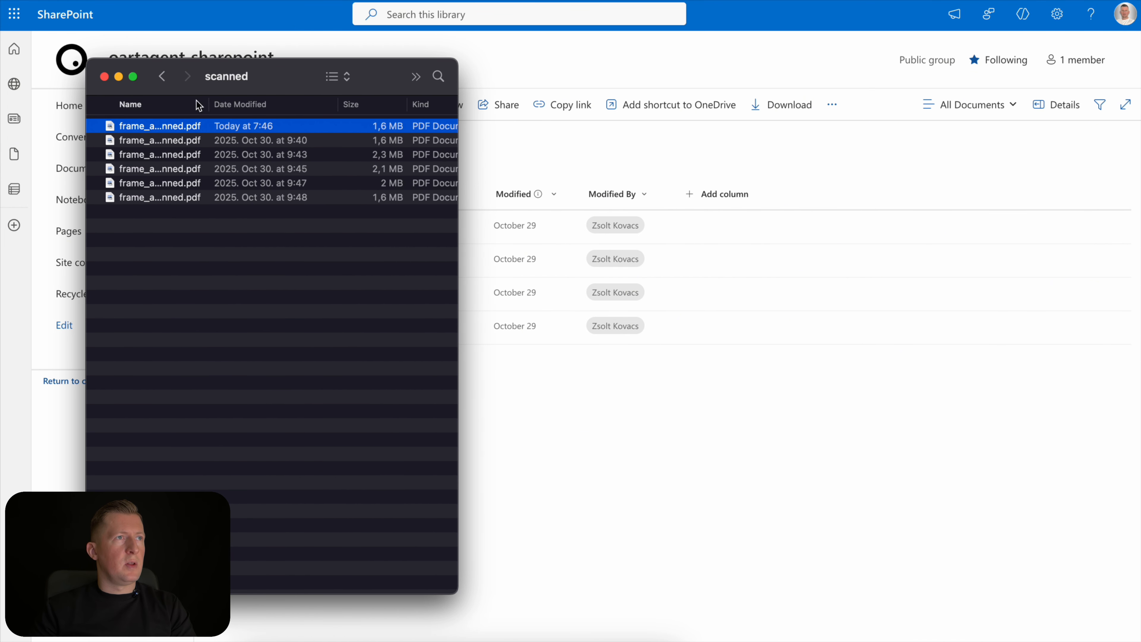
pyautogui.moveTo(210, 105); pyautogui.dragTo(303, 105)
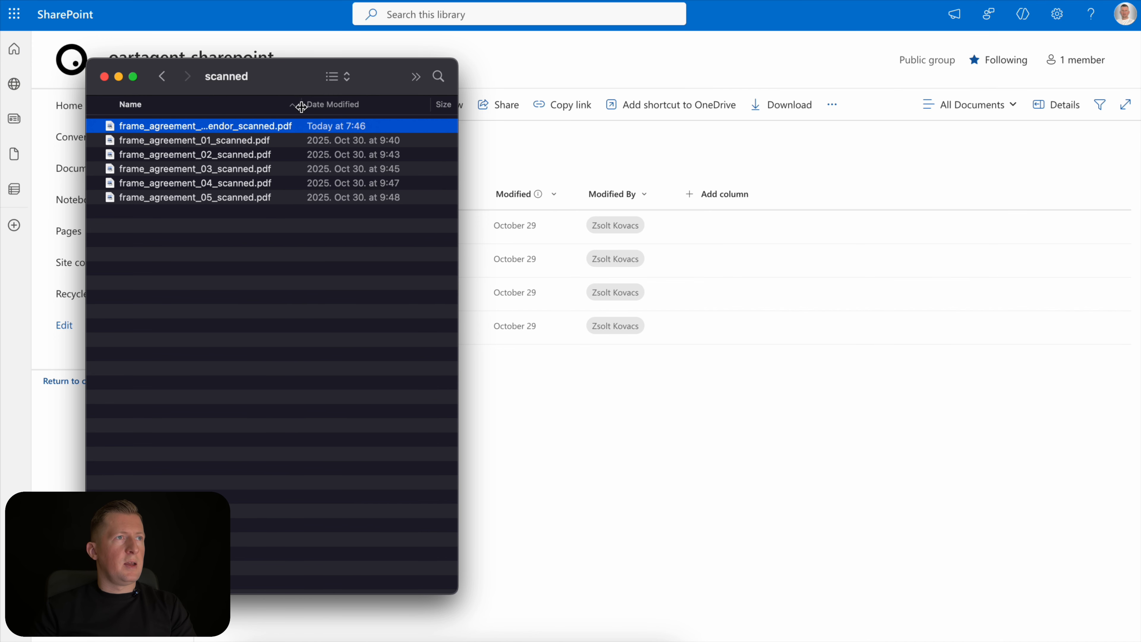
pyautogui.click(237, 141)
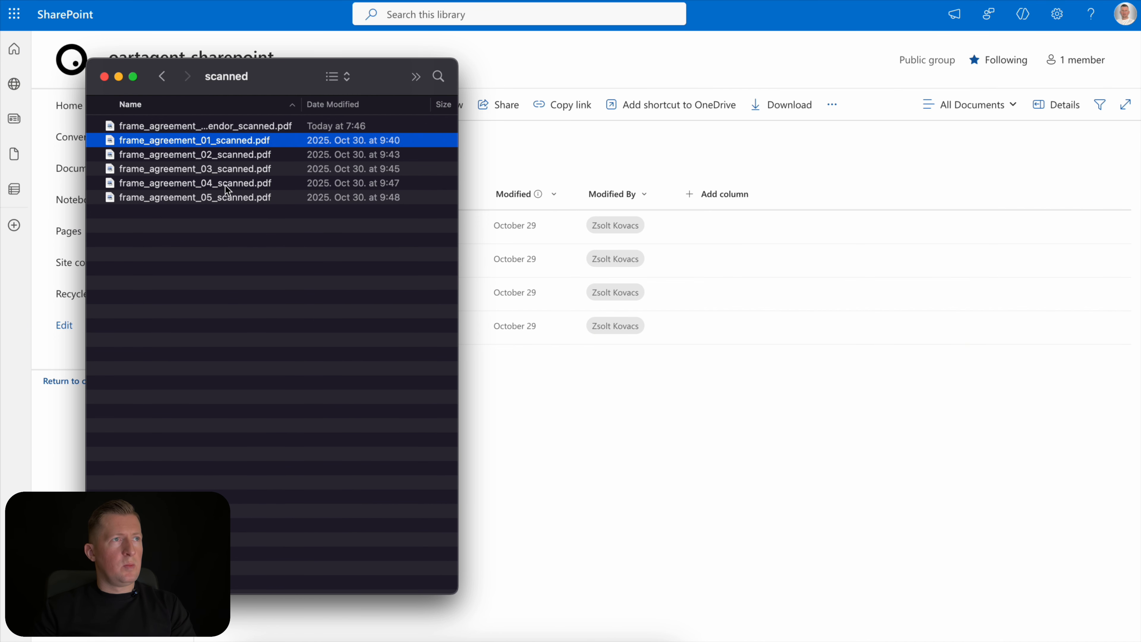
pyautogui.keyDown('shift'); pyautogui.click(224, 198); pyautogui.keyUp('shift')
pyautogui.moveTo(208, 160); pyautogui.dragTo(618, 438)
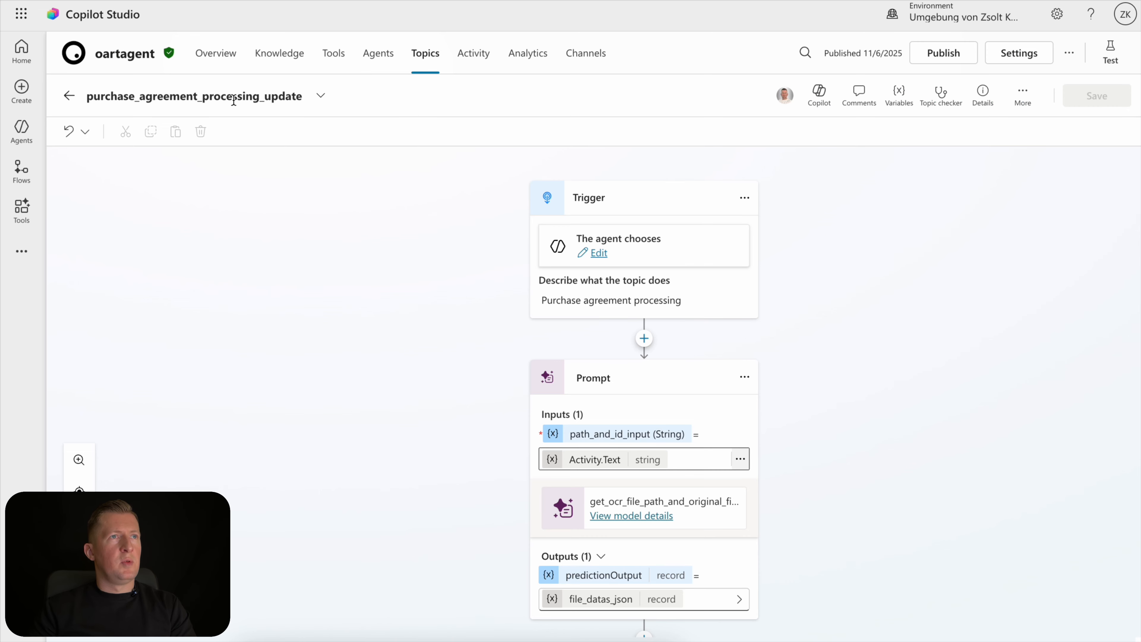
# Open the agent's activity list in Copilot Studio and refresh it to check the status of the automated runs
pyautogui.click(477, 54)
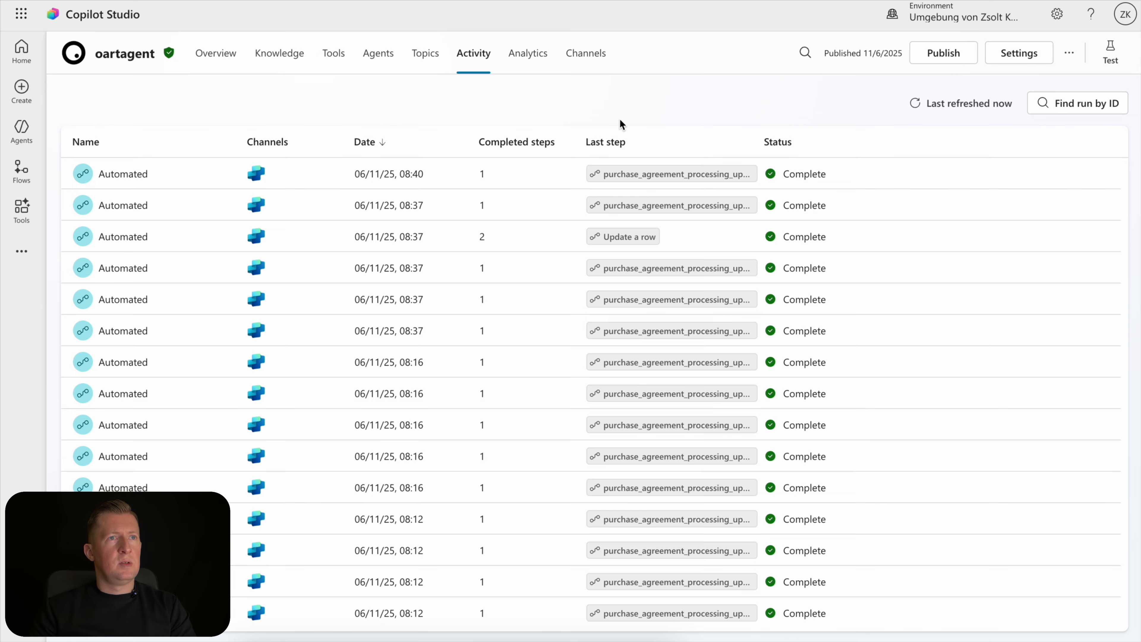
pyautogui.click(927, 104)
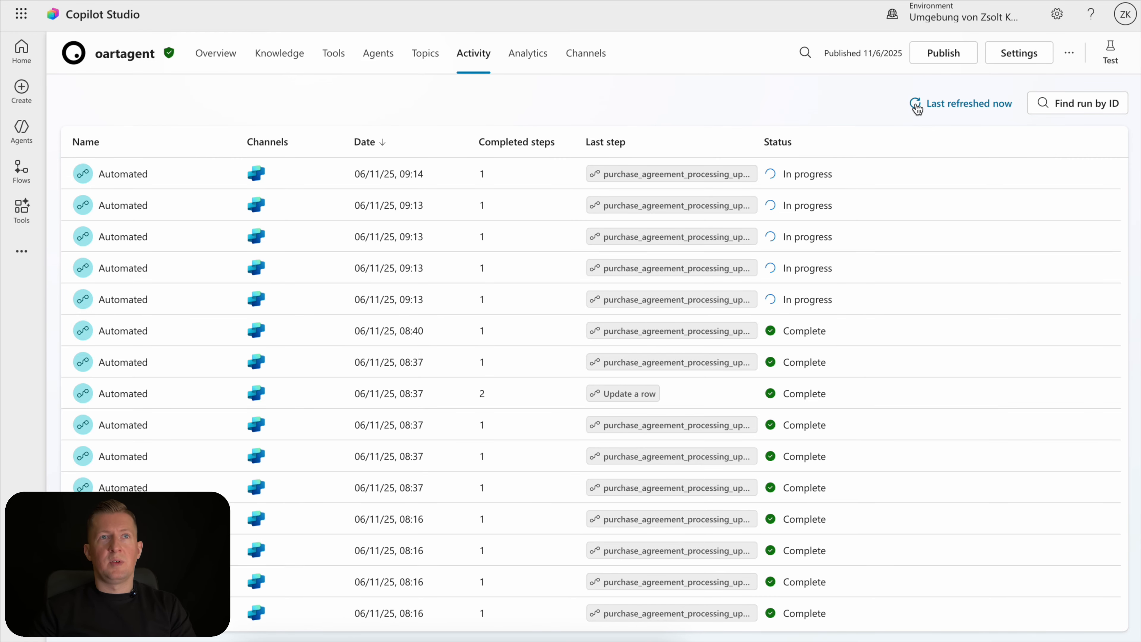
# Refresh the agent's activity list again to check the status of the latest automated runs
pyautogui.click(915, 106)
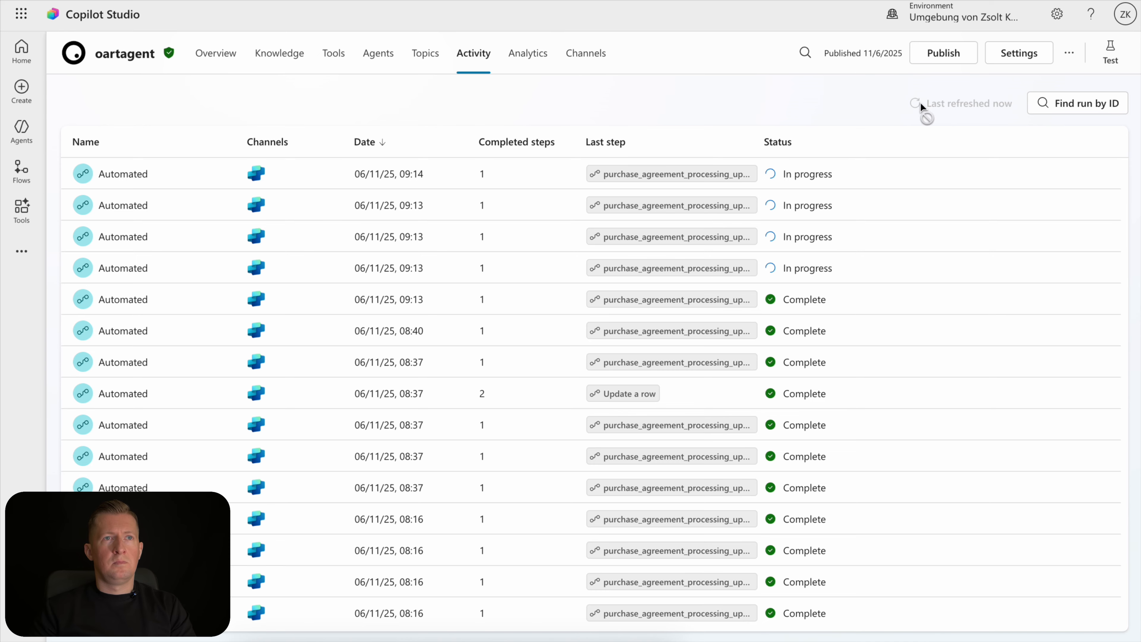
pyautogui.click(919, 105)
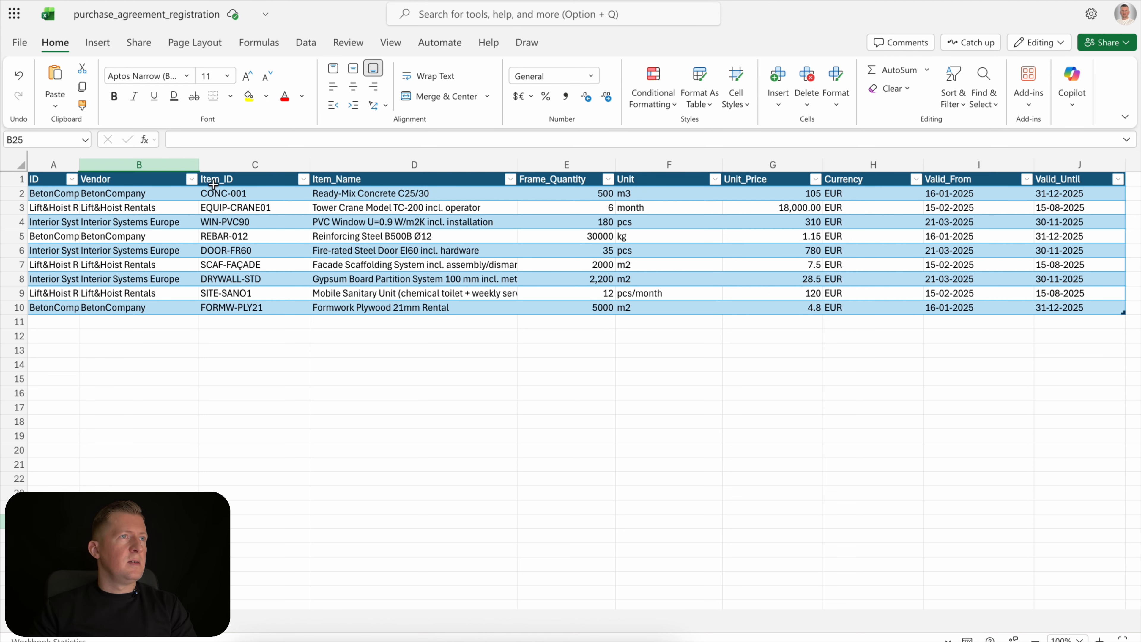
# Resize the ID column in the purchase_agreement_registration workbook in Excel and review the registered agreement items across all table columns
pyautogui.moveTo(76, 168); pyautogui.dragTo(183, 170)
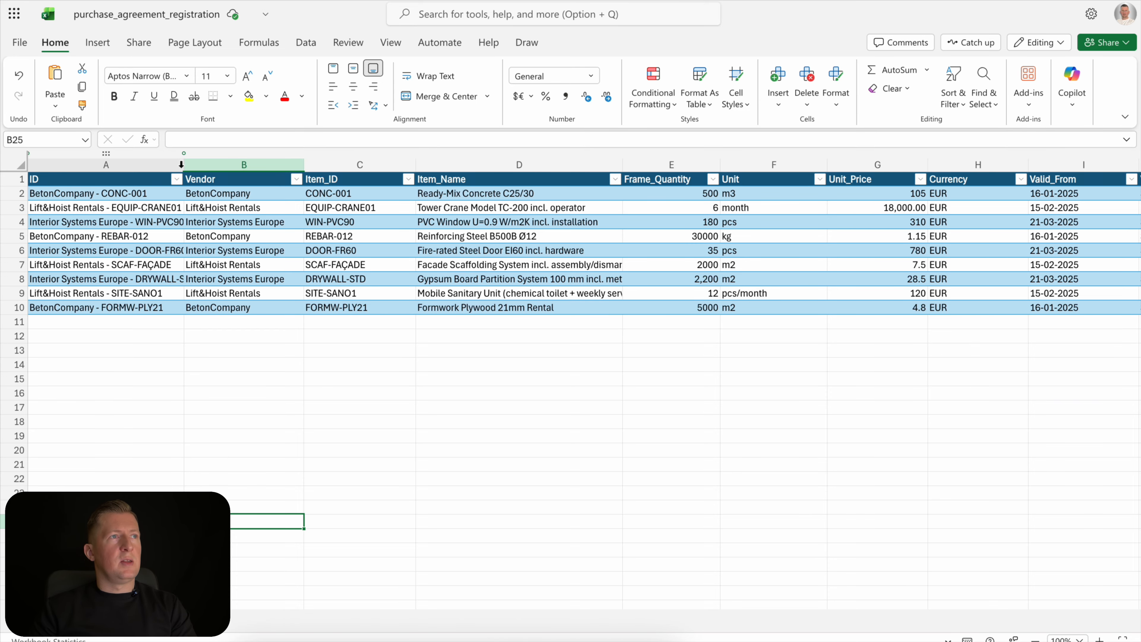
pyautogui.moveTo(184, 166); pyautogui.dragTo(110, 163)
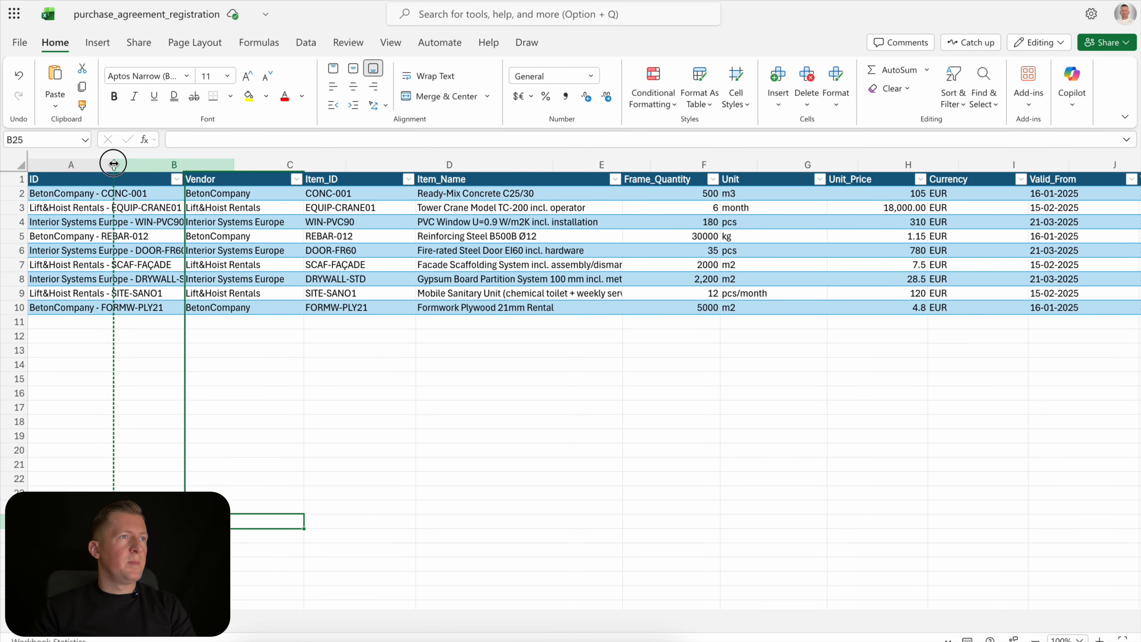
pyautogui.hscroll(3, 361, 278)
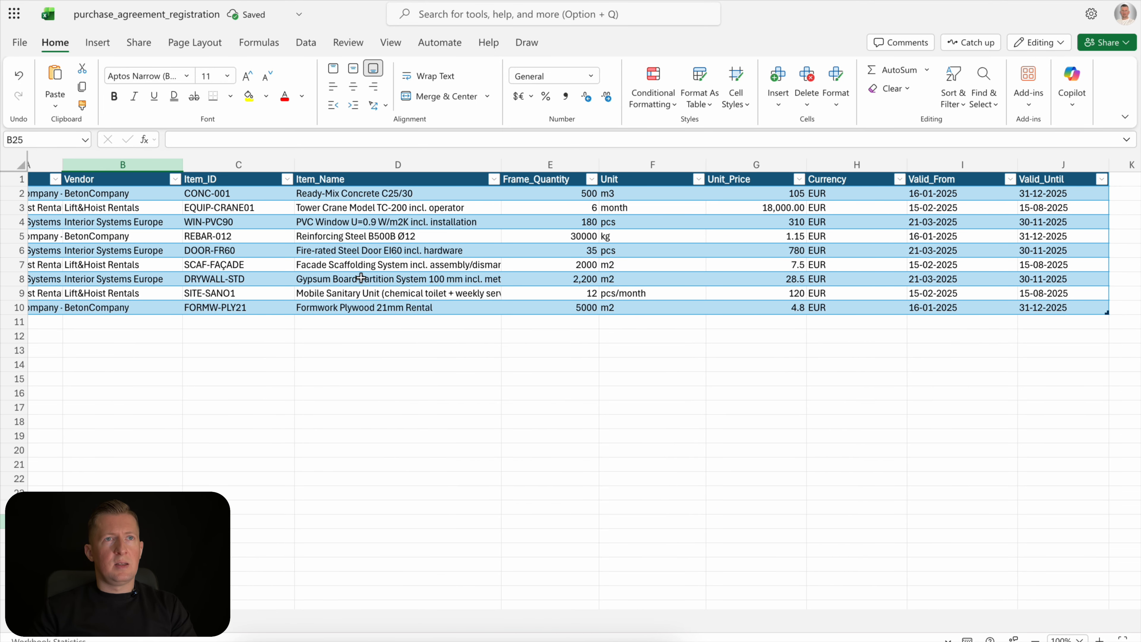
pyautogui.hscroll(-3, 361, 278)
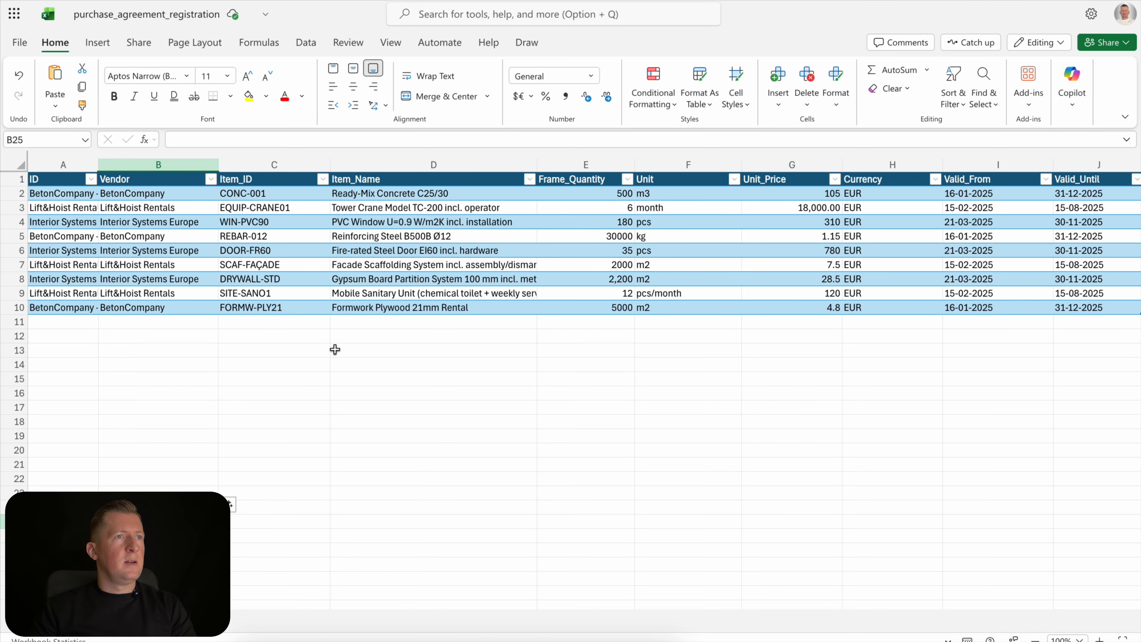
pyautogui.click(317, 421)
# Open frame_agreement_01_scanned.pdf from the scanned folder in Finder, compare its header and items with the Excel table, and close it
pyautogui.click(251, 640)
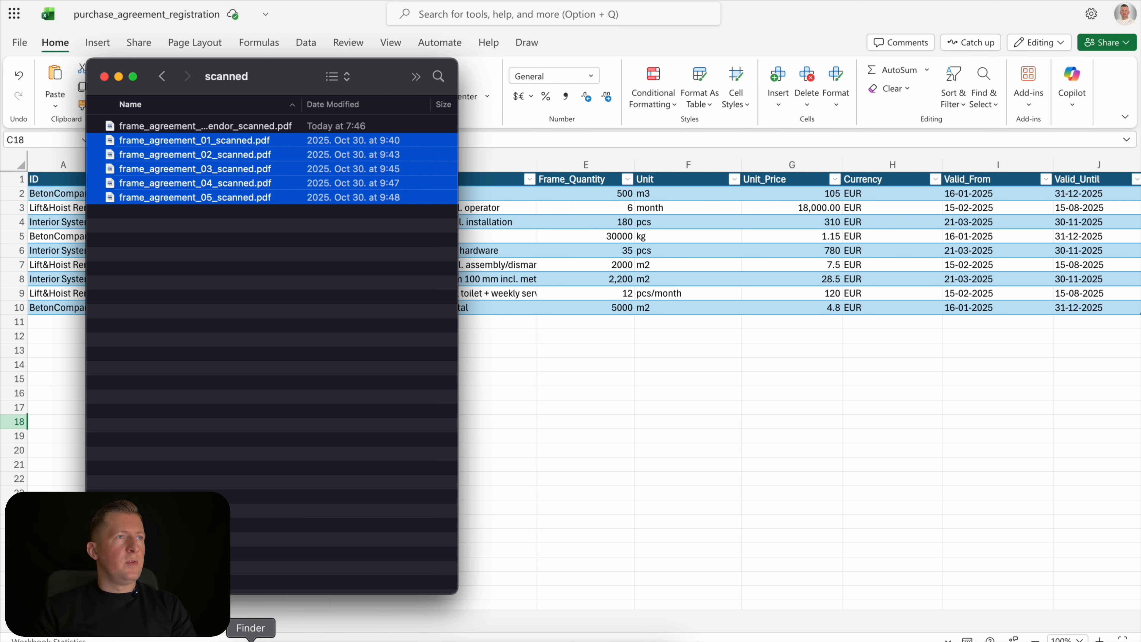
pyautogui.click(238, 254)
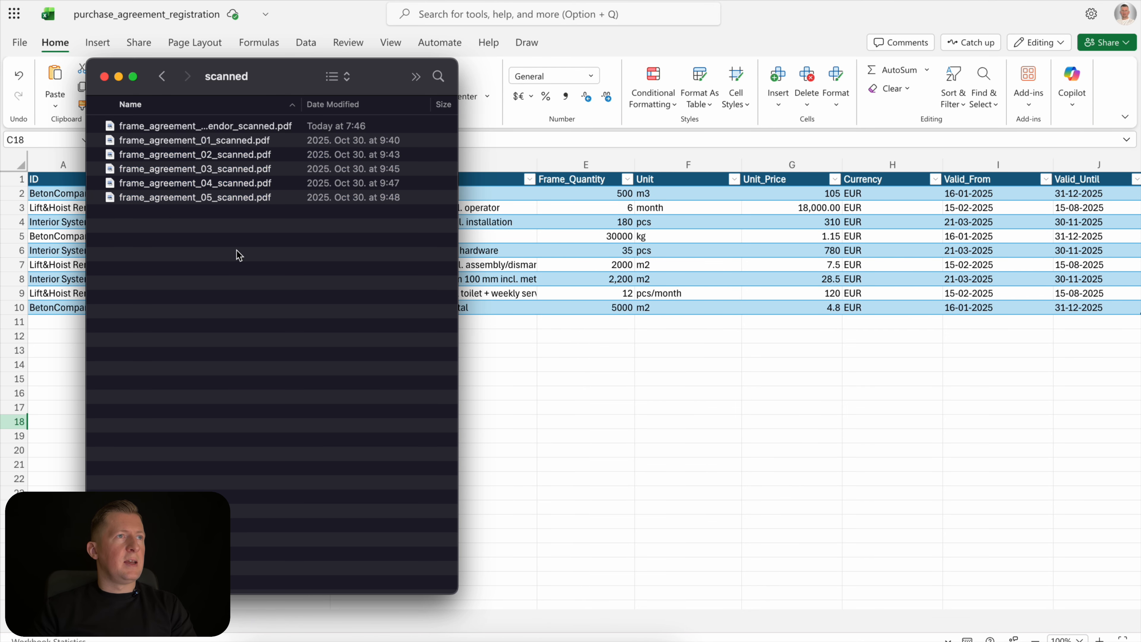
pyautogui.click(251, 143)
pyautogui.doubleClick(251, 143)
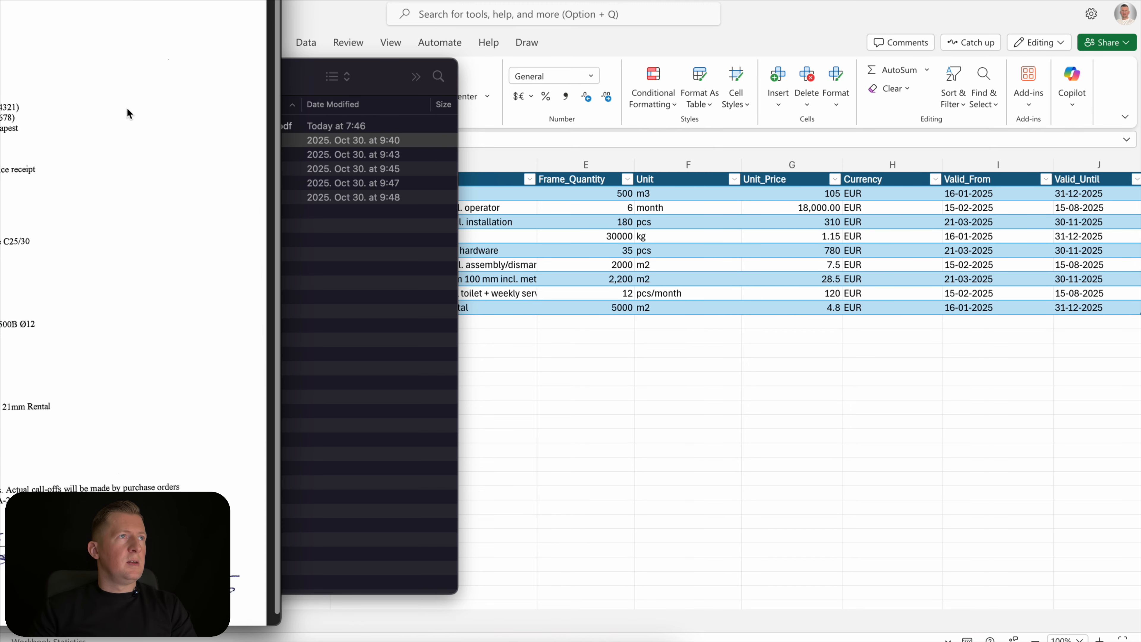
pyautogui.moveTo(4, 0); pyautogui.dragTo(383, 42)
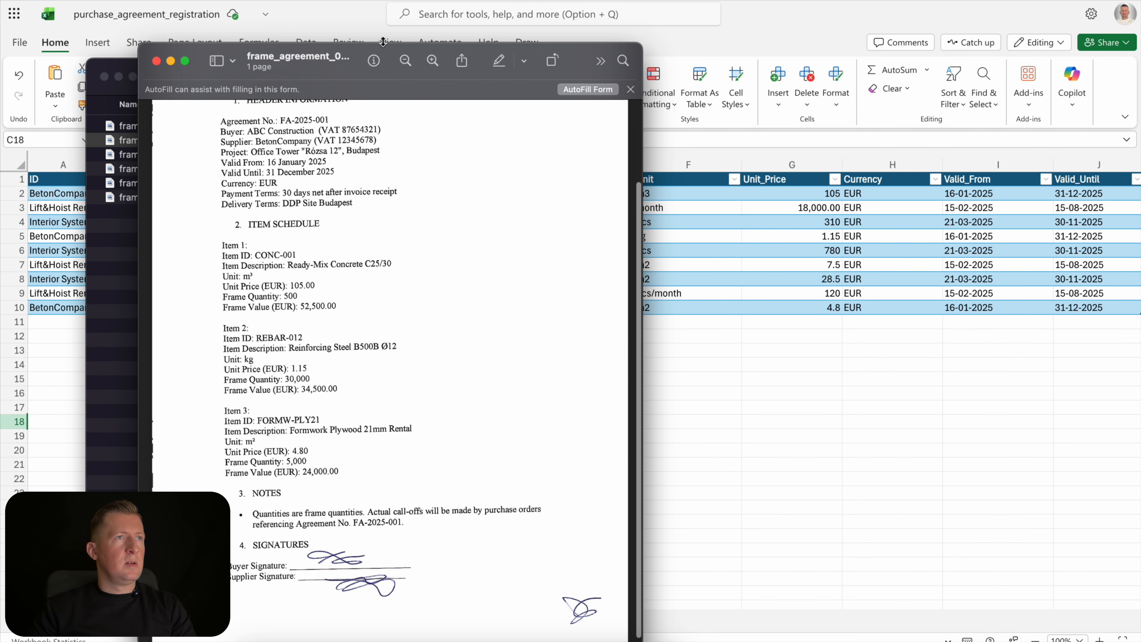
pyautogui.scroll(3, 380, 181)
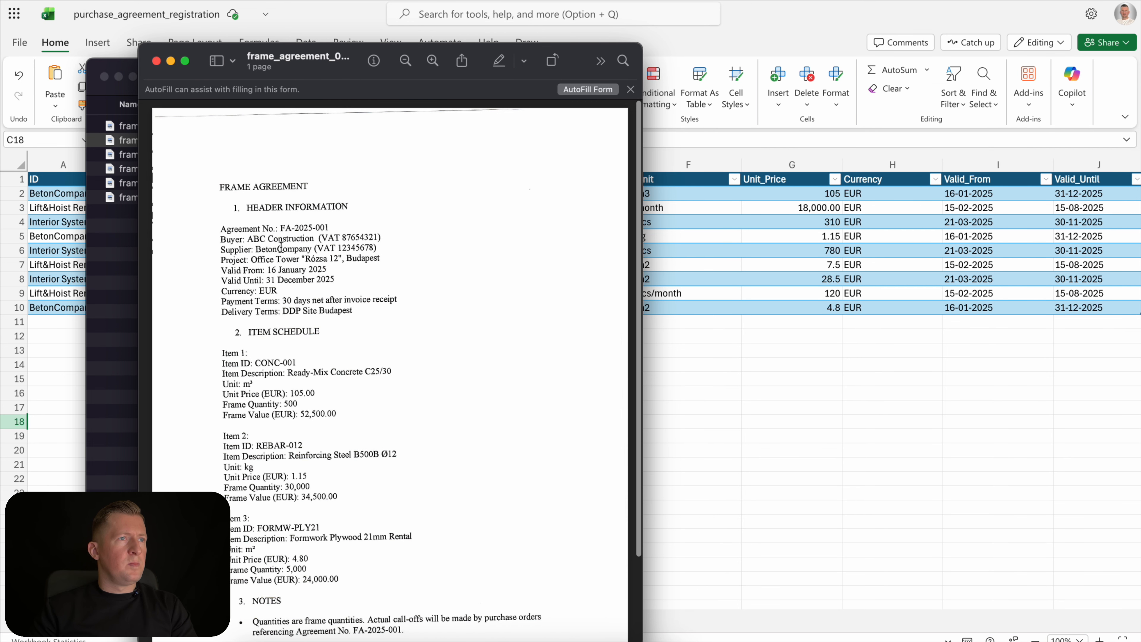
pyautogui.scroll(-3, 270, 383)
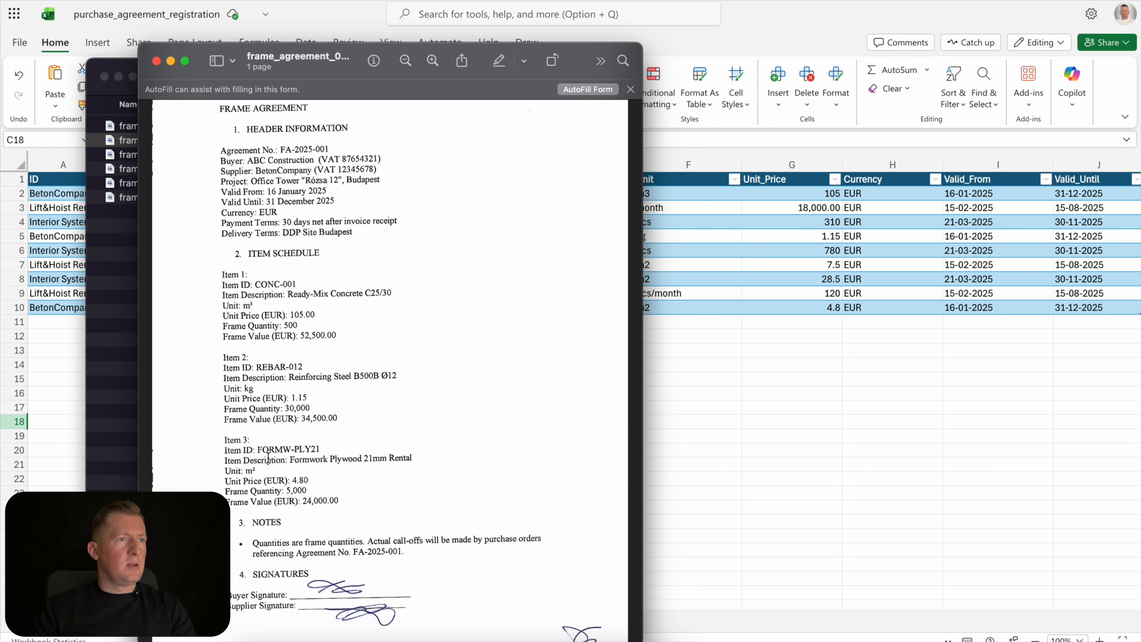
pyautogui.scroll(2, 294, 378)
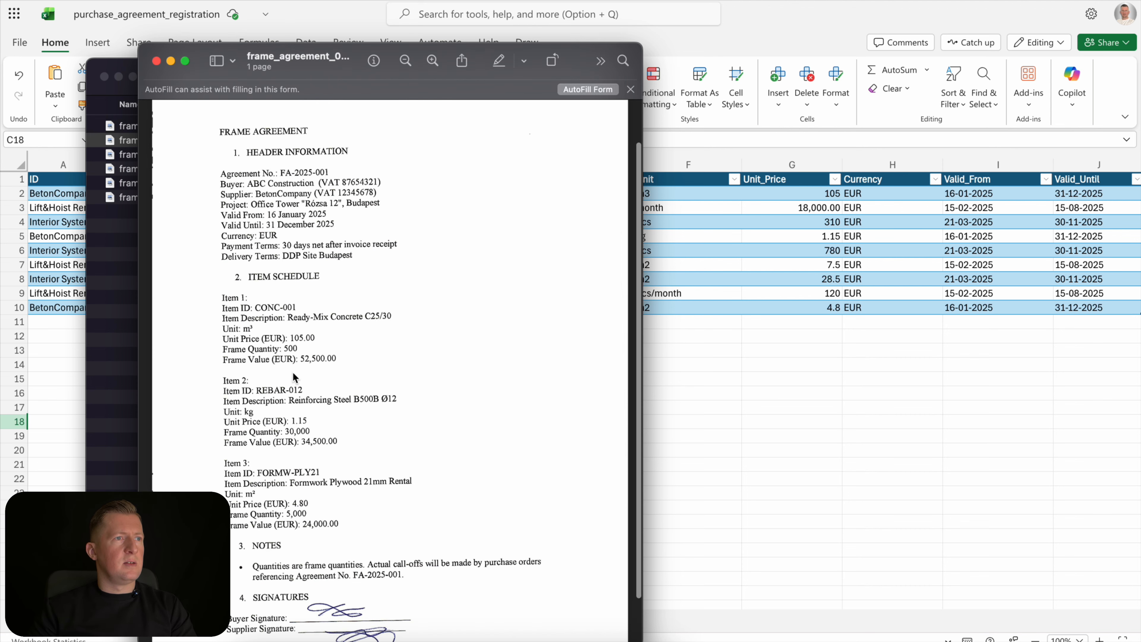
pyautogui.click(157, 61)
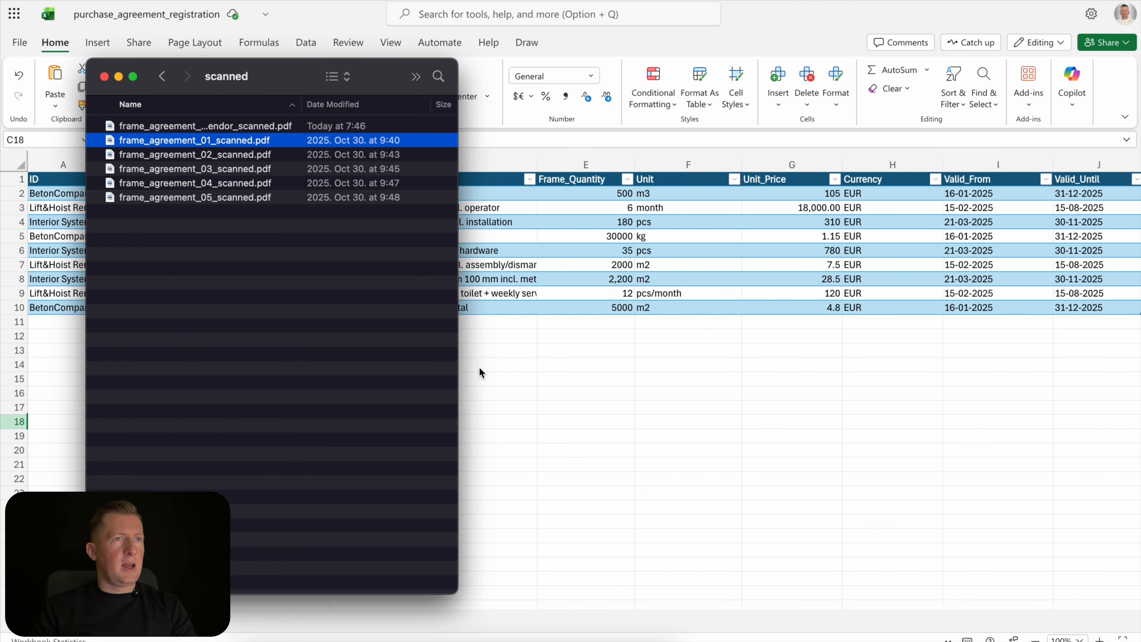
pyautogui.click(551, 419)
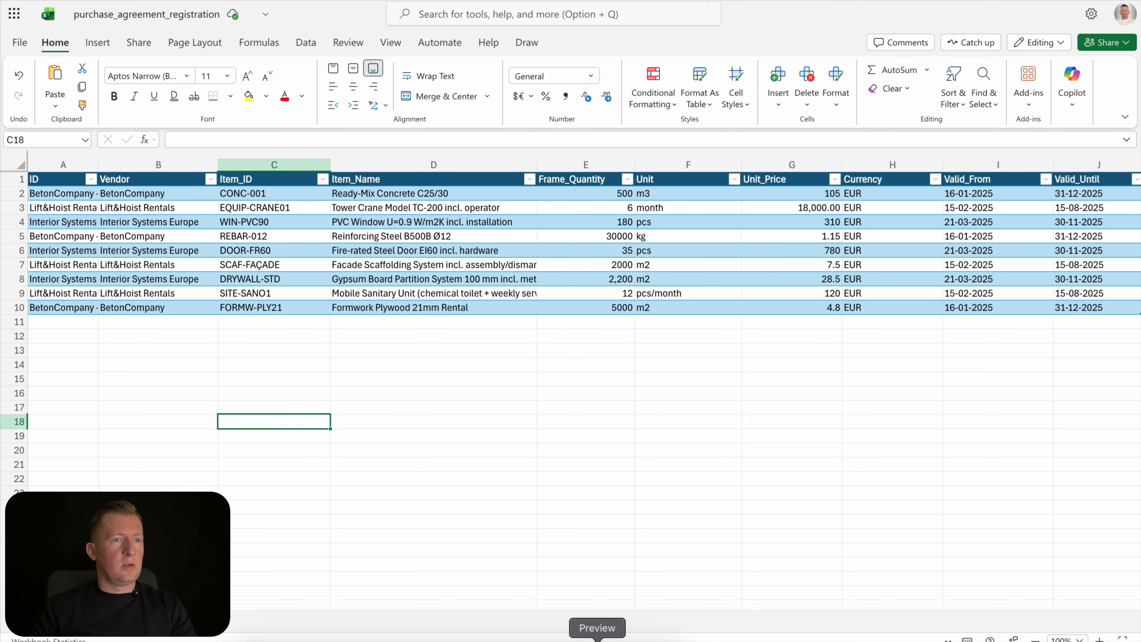
pyautogui.click(250, 639)
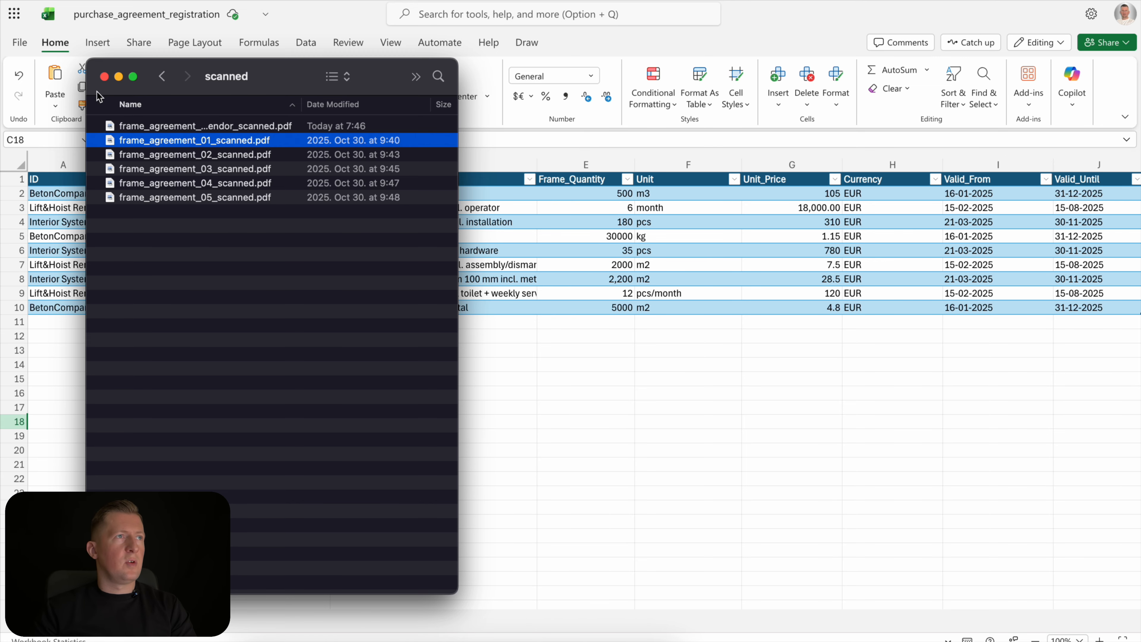
pyautogui.click(547, 413)
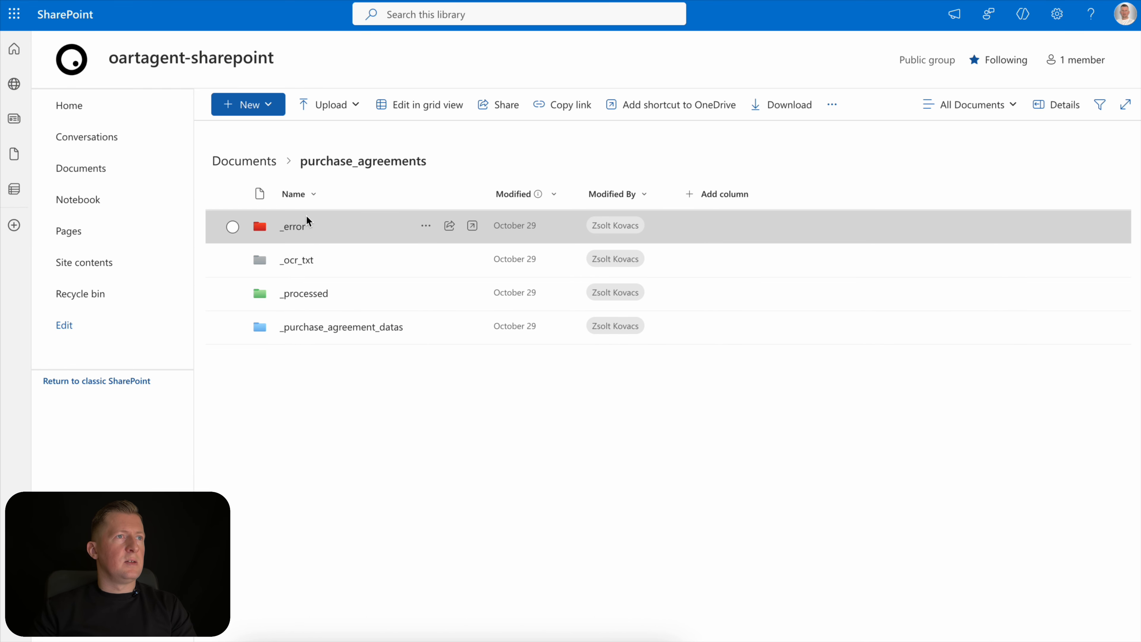
# Check which scanned agreements are in the _error and _processed subfolders of purchase_agreements in SharePoint
pyautogui.click(298, 228)
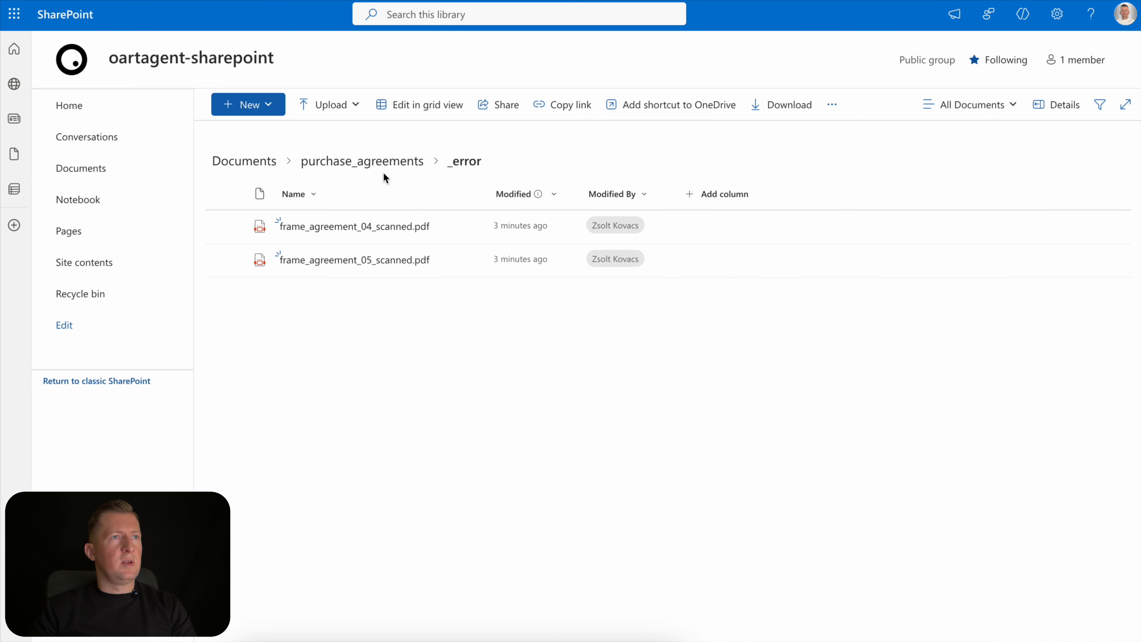
pyautogui.click(385, 162)
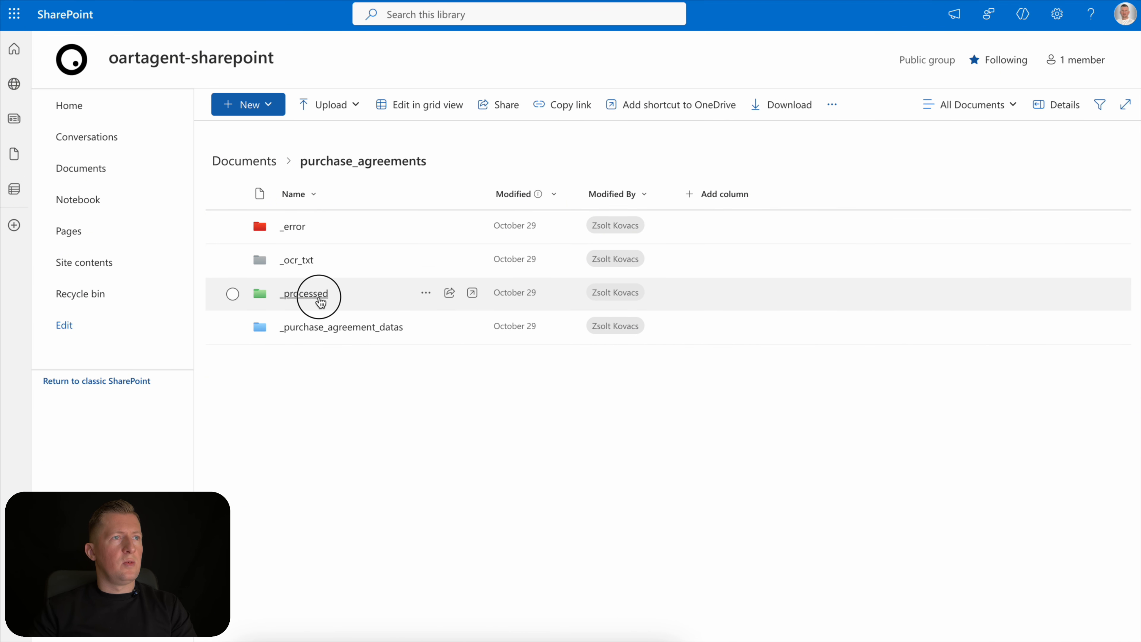
pyautogui.click(318, 293)
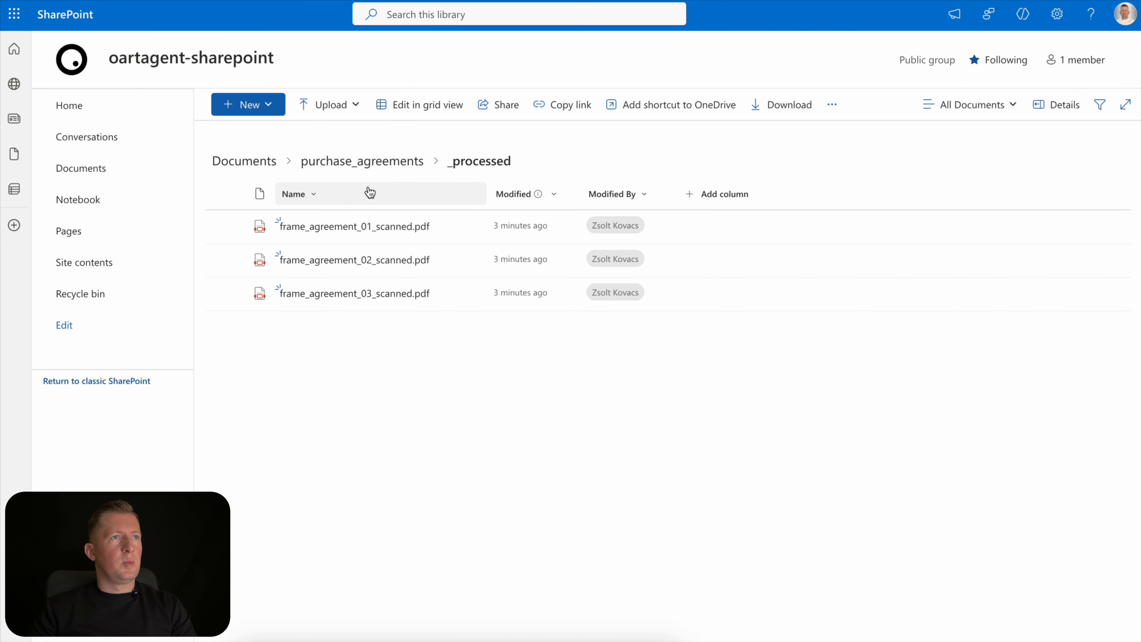
pyautogui.click(374, 160)
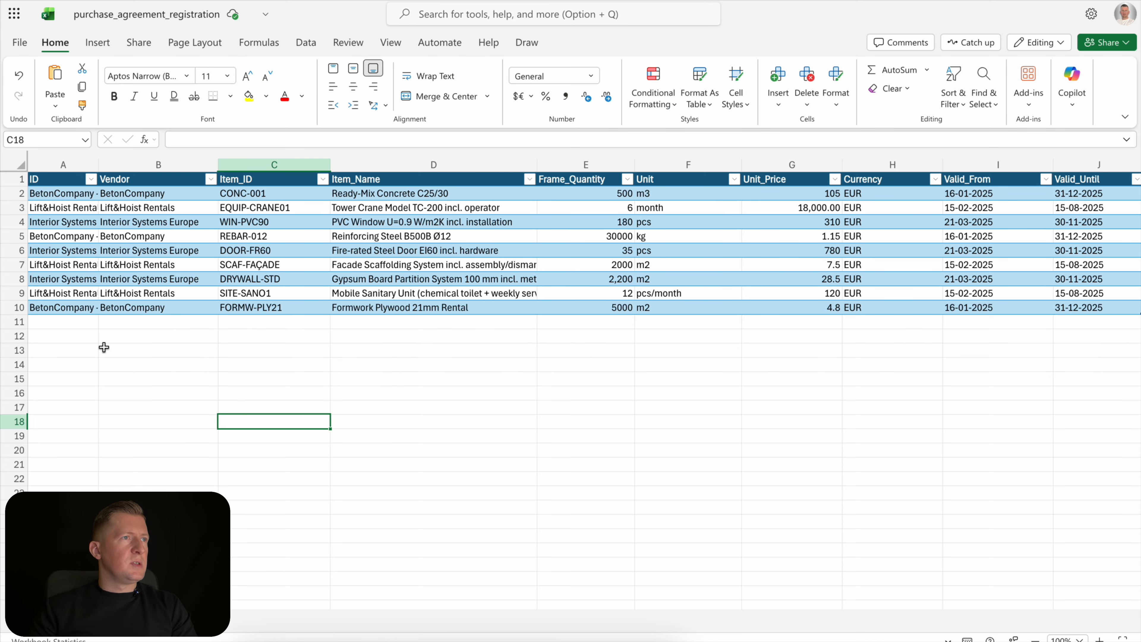
# Delete the three Interior Systems Europe rows (DRYWALL-STD, DOOR-FR60 and WIN-PVC90) from the purchase_agreement_registration table in Excel
pyautogui.click(15, 280)
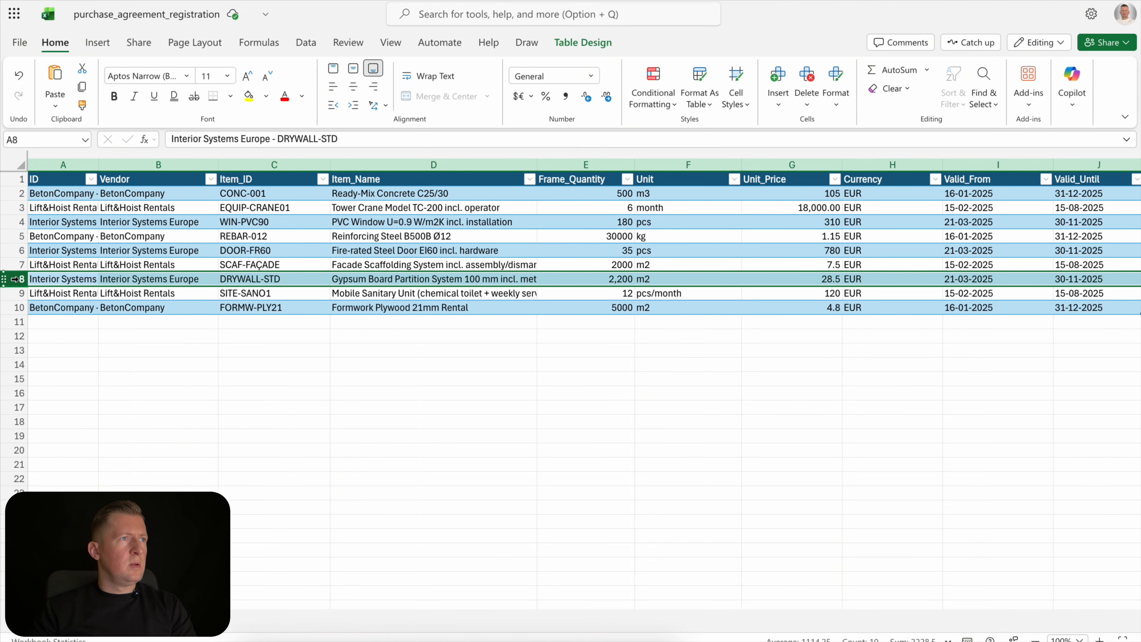
pyautogui.rightClick(15, 279)
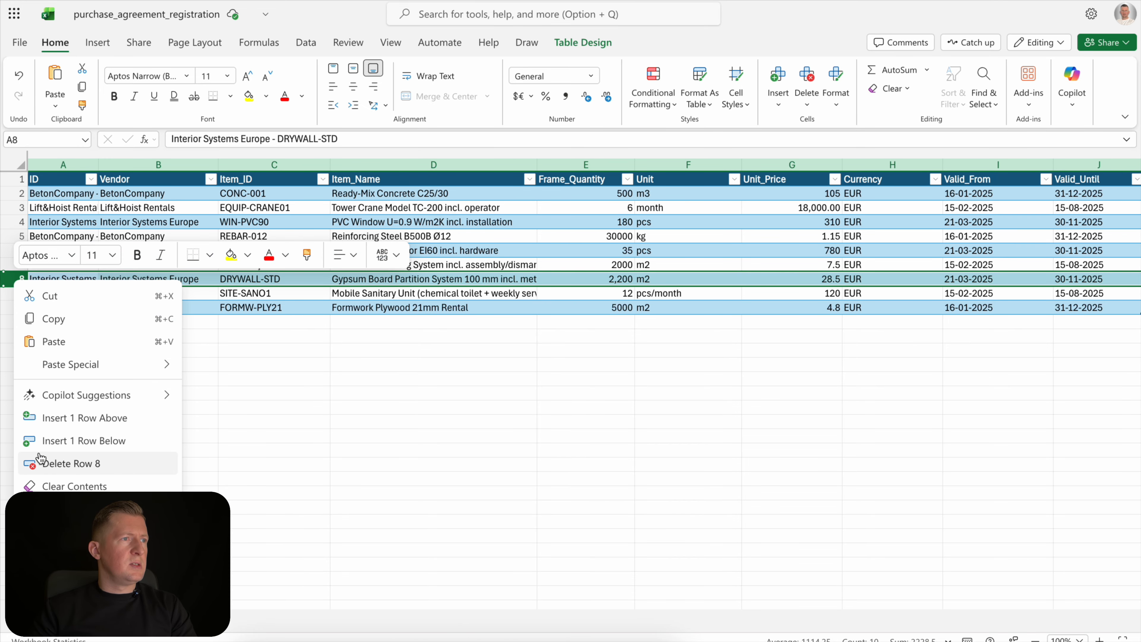
pyautogui.click(71, 464)
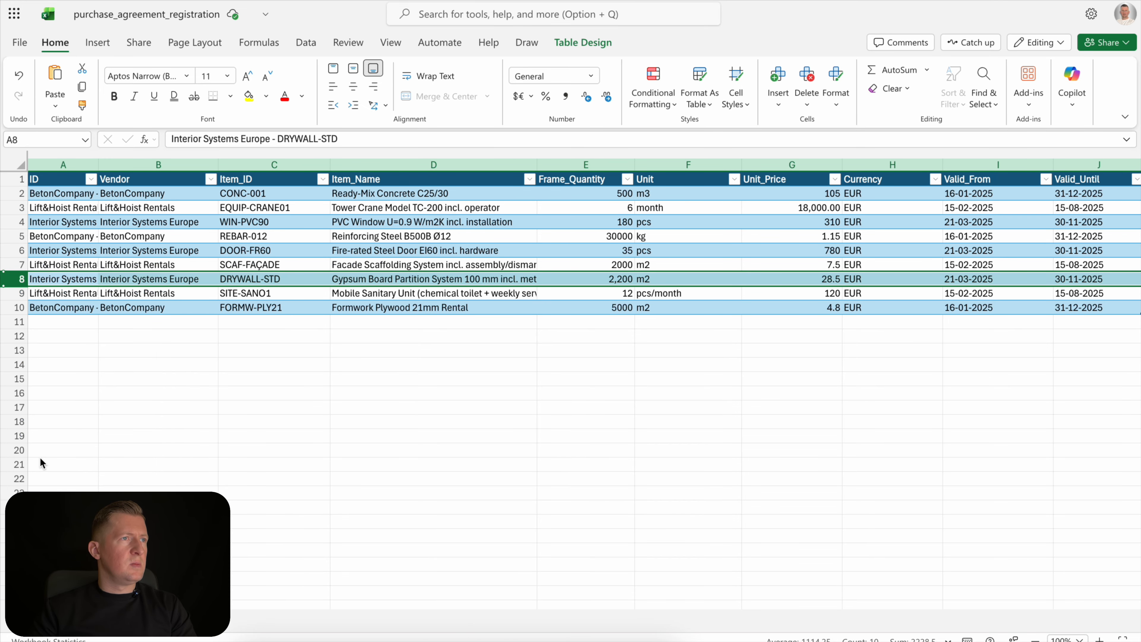
pyautogui.click(14, 251)
pyautogui.rightClick(15, 251)
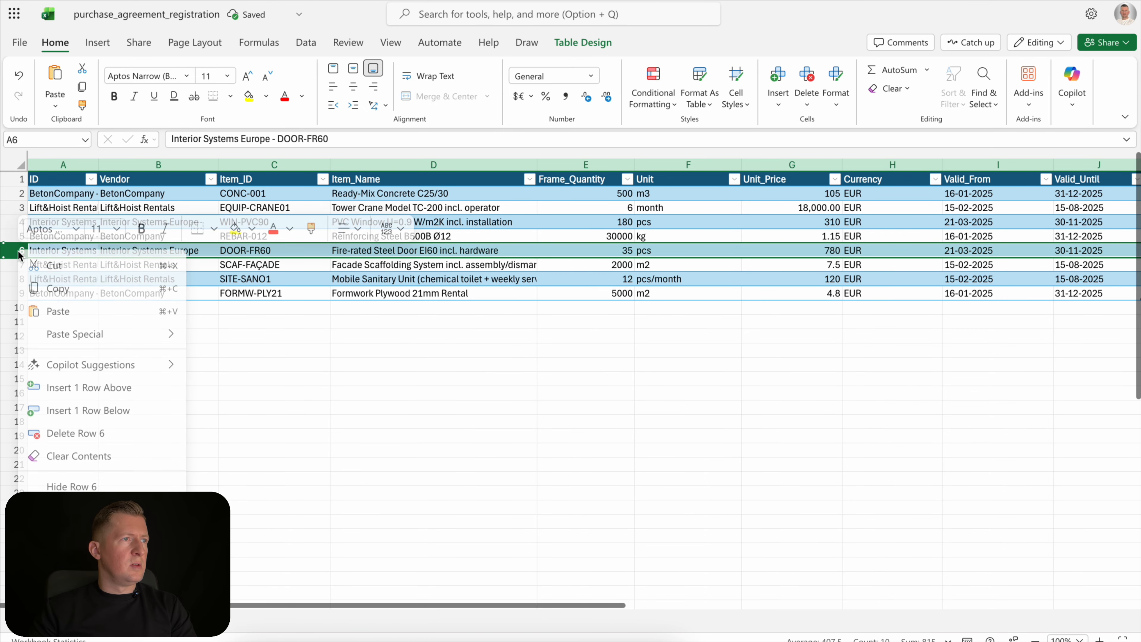
pyautogui.click(75, 443)
pyautogui.click(17, 222)
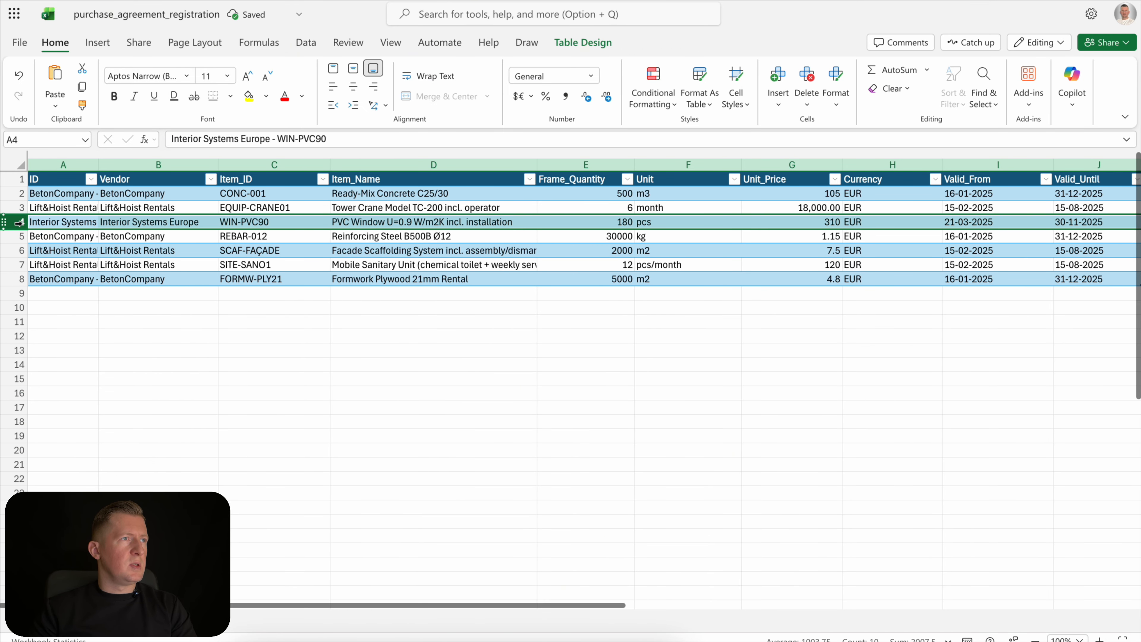
pyautogui.rightClick(17, 222)
pyautogui.click(63, 401)
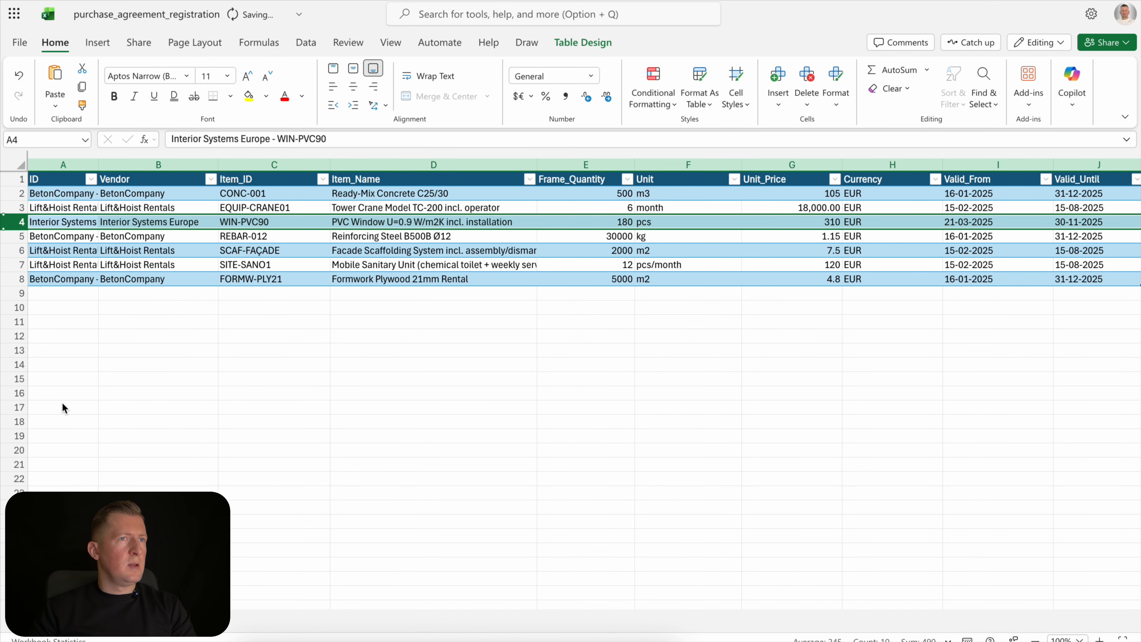
# Set the SITE-SANO1 row's Valid_From date to 15-02-2024 and its Valid_Until date to 15-08-2024
pyautogui.hscroll(1, 792, 316)
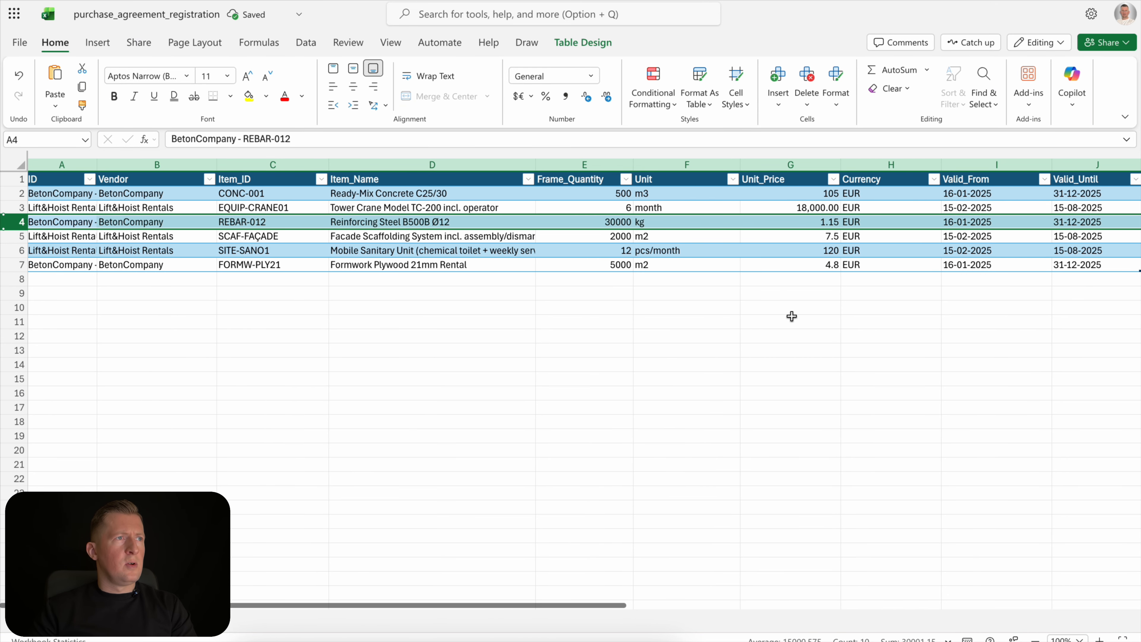
pyautogui.click(985, 255)
pyautogui.doubleClick(981, 250)
pyautogui.press('BackSpace')
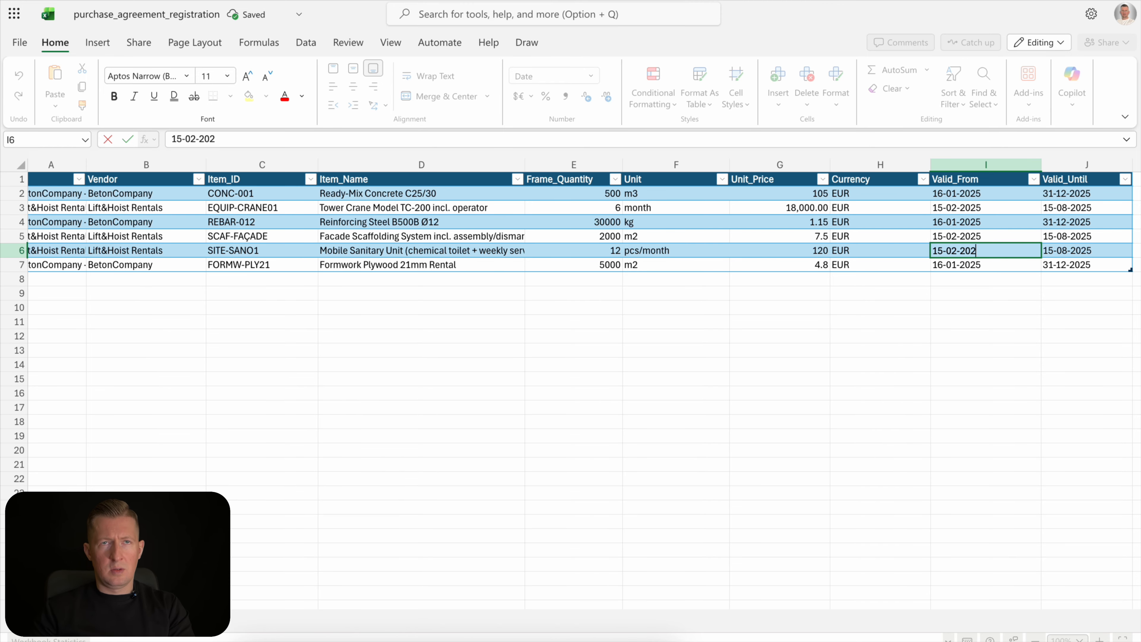
pyautogui.write('4')
pyautogui.click(1066, 250)
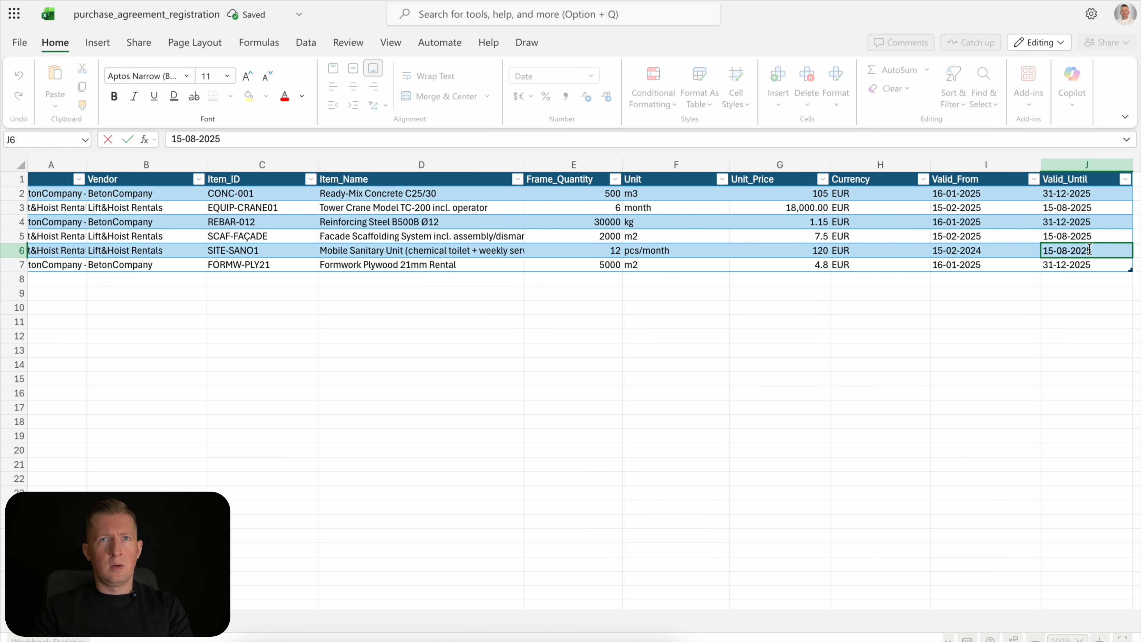
pyautogui.doubleClick(1090, 249)
pyautogui.press('BackSpace')
pyautogui.write('4')
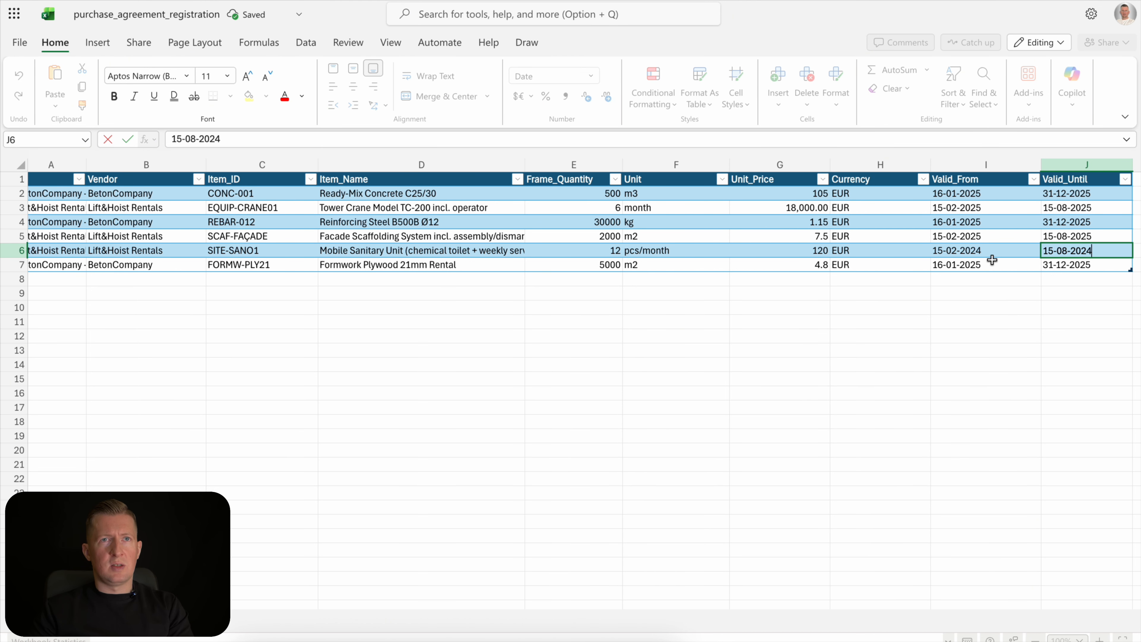
# Set the FORMW-PLY21 row's Valid_From date to 16-01-2024 and its Valid_Until date to 31-12-2024
pyautogui.click(987, 265)
pyautogui.doubleClick(985, 265)
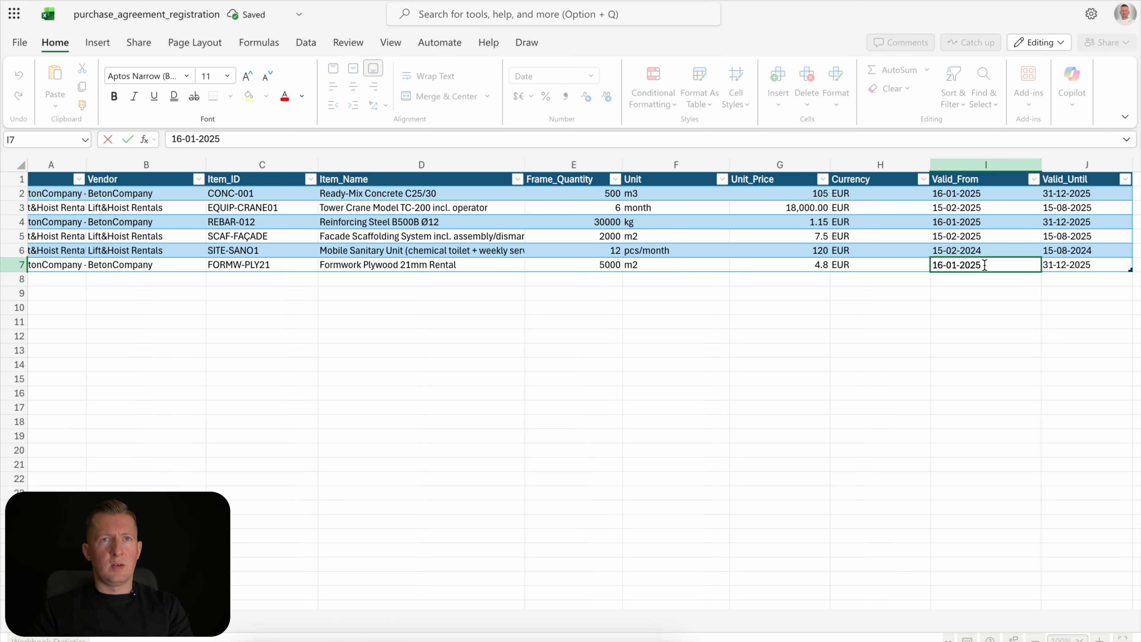
pyautogui.press('BackSpace')
pyautogui.write('4')
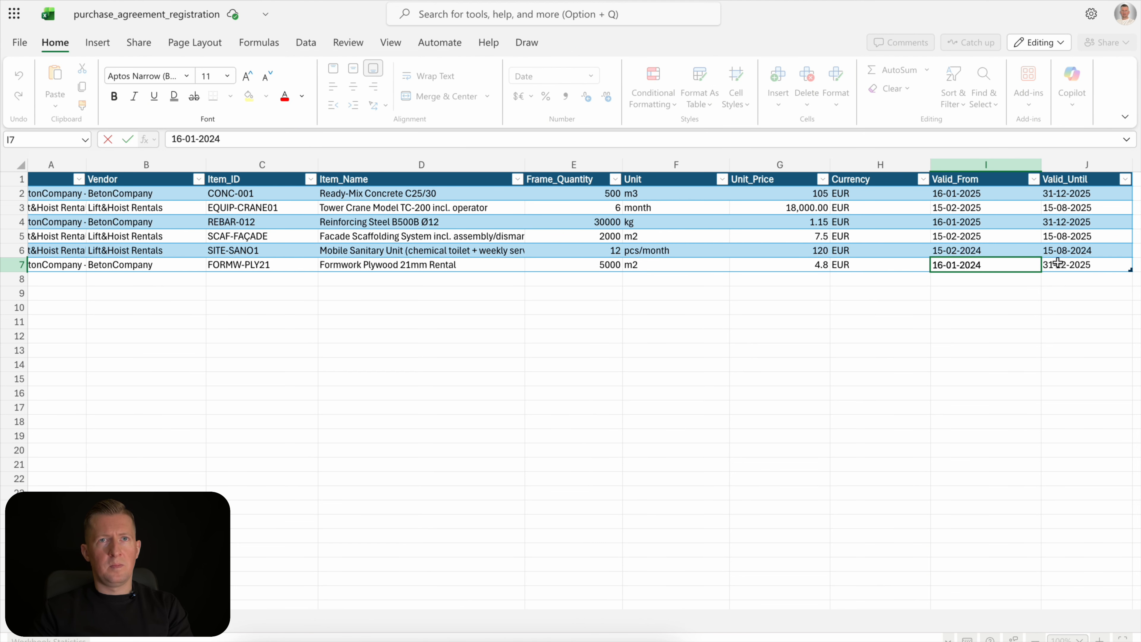
pyautogui.doubleClick(1103, 266)
pyautogui.write('4')
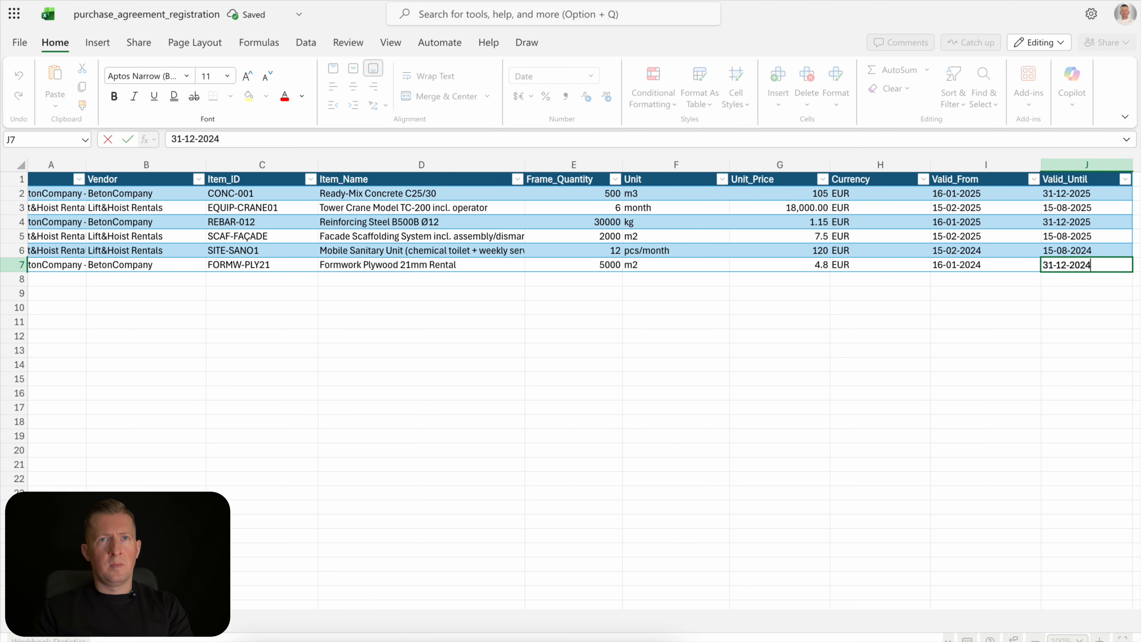
pyautogui.click(900, 358)
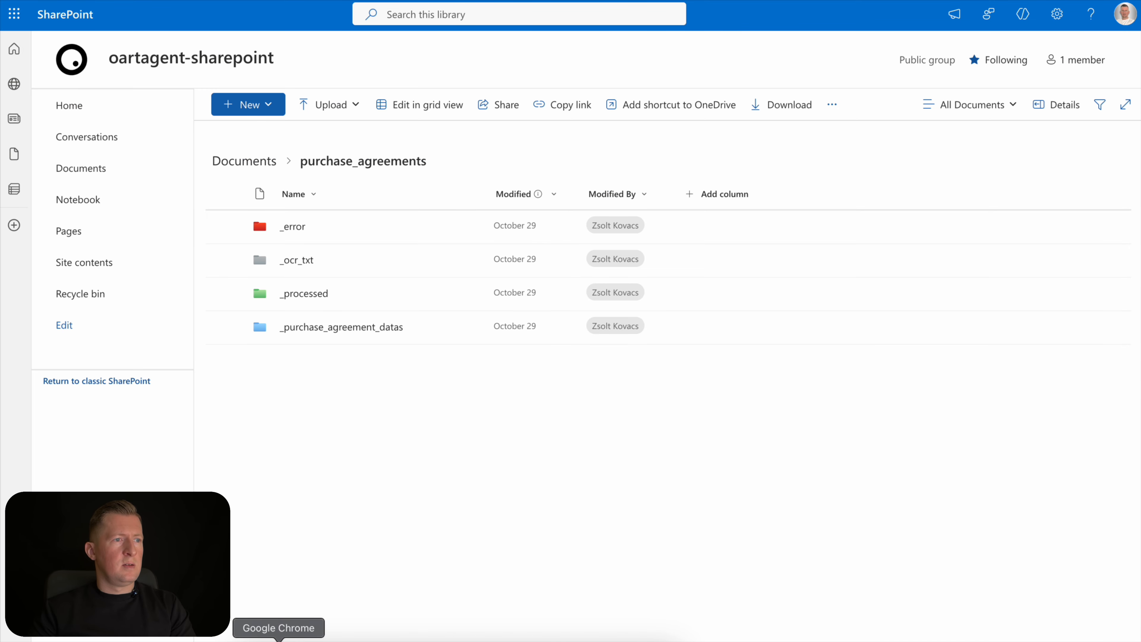
# Upload frame_agreement_01_scanned.pdf, frame_agreement_02_scanned.pdf and frame_agreement_03_scanned.pdf from the scanned folder to the SharePoint purchase_agreements folder
pyautogui.click(251, 638)
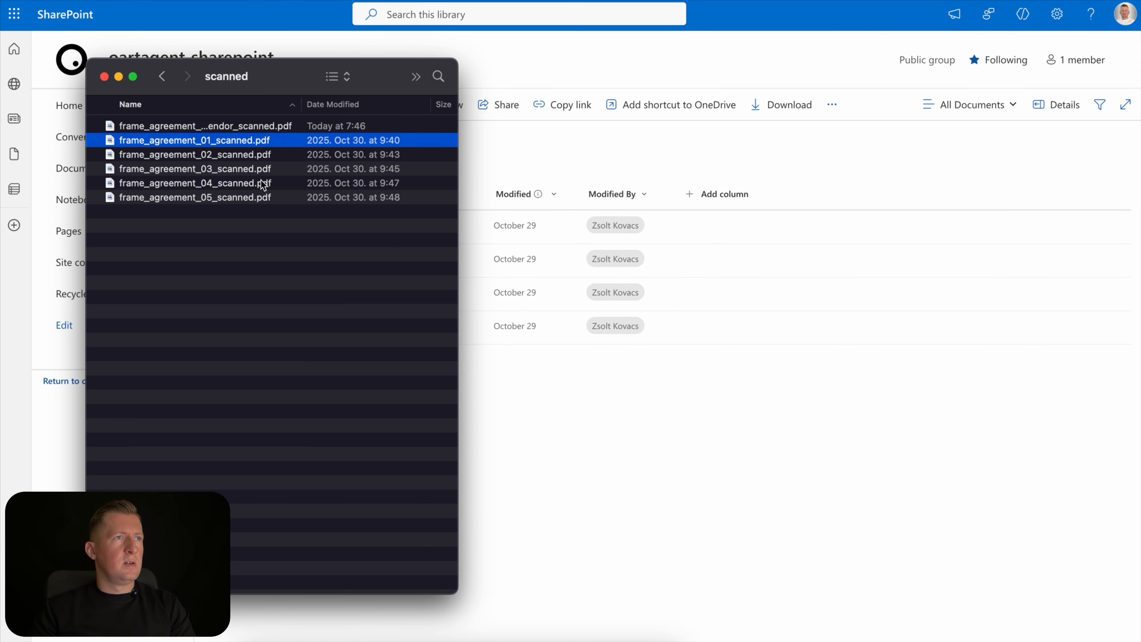
pyautogui.click(258, 171)
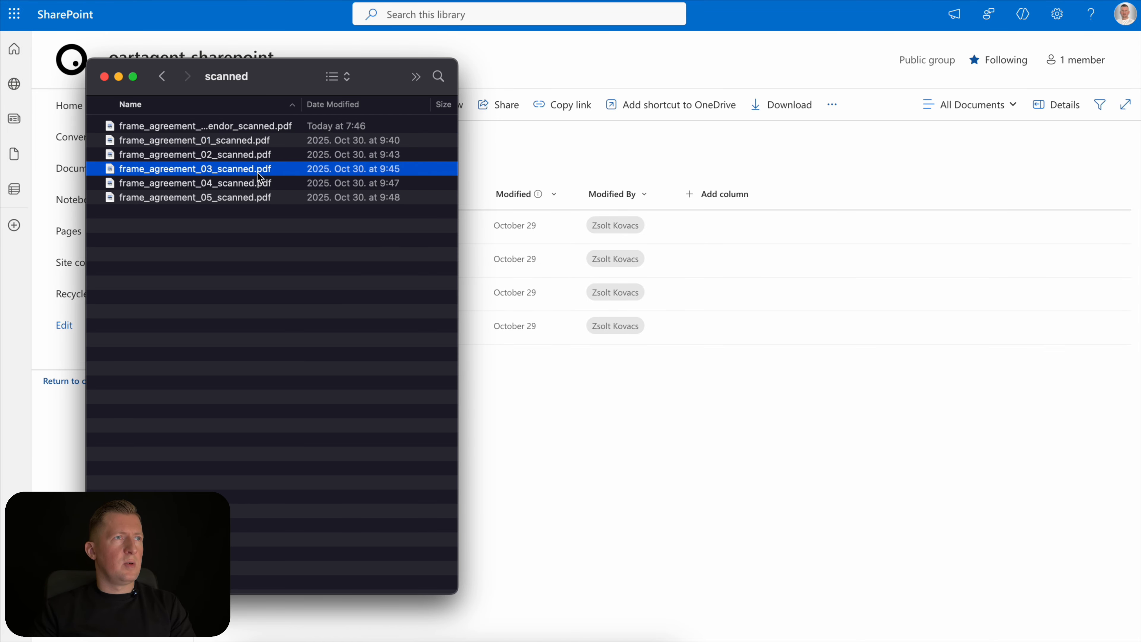
pyautogui.keyDown('shift'); pyautogui.click(250, 143); pyautogui.keyUp('shift')
pyautogui.moveTo(215, 155); pyautogui.dragTo(743, 450)
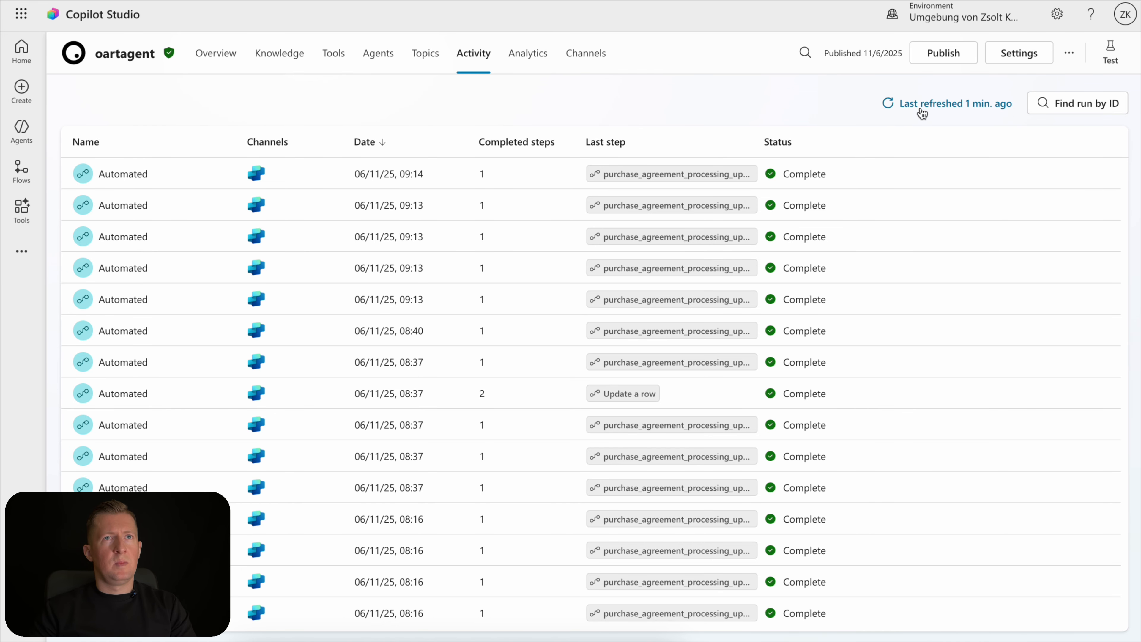
# Switch to Copilot Studio and refresh the oartagent activity list to follow the status of the new automated runs
pyautogui.click(912, 106)
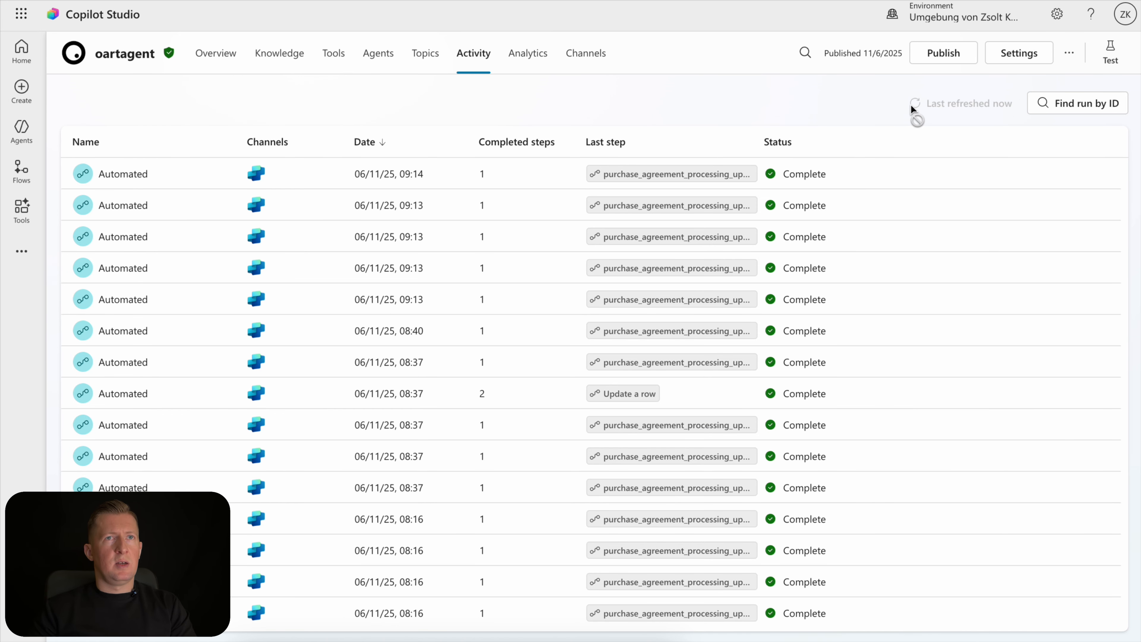
pyautogui.click(938, 107)
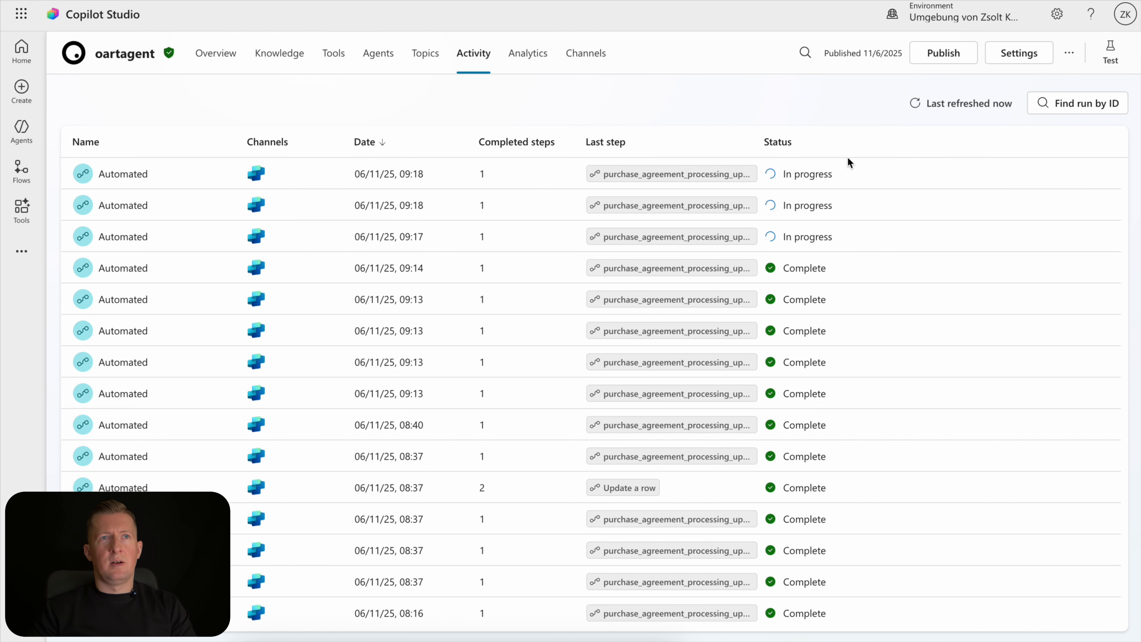
pyautogui.click(952, 107)
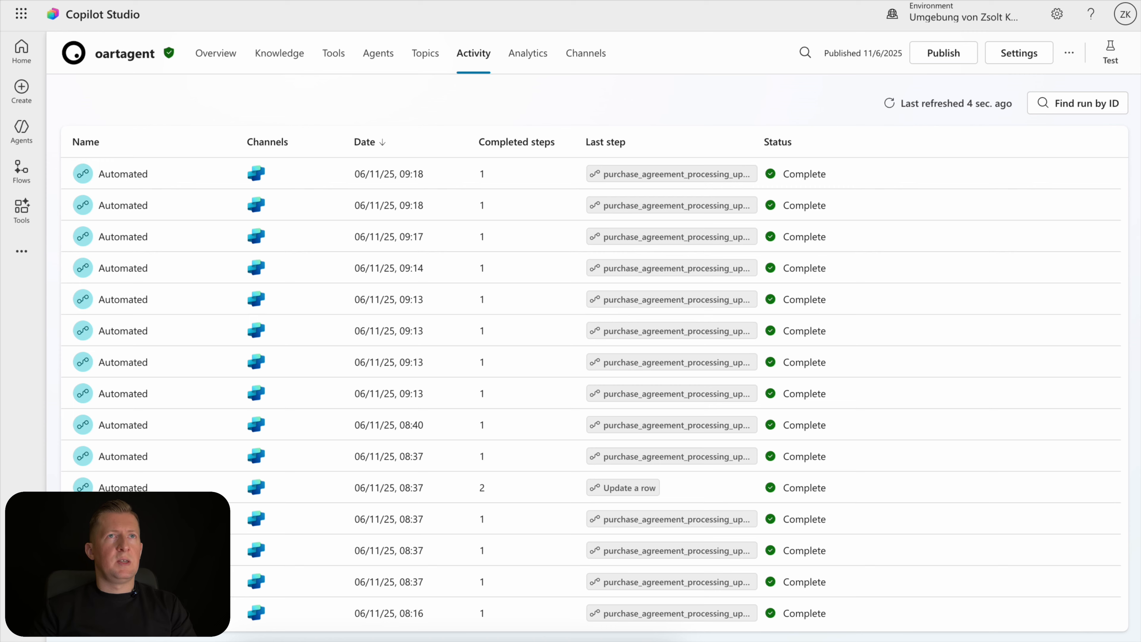
# Check the Interior Systems Europe rows and the SITE-SANO1 and FORMW-PLY21 validity dates in the Excel purchase_agreement_registration table
pyautogui.click(782, 1)
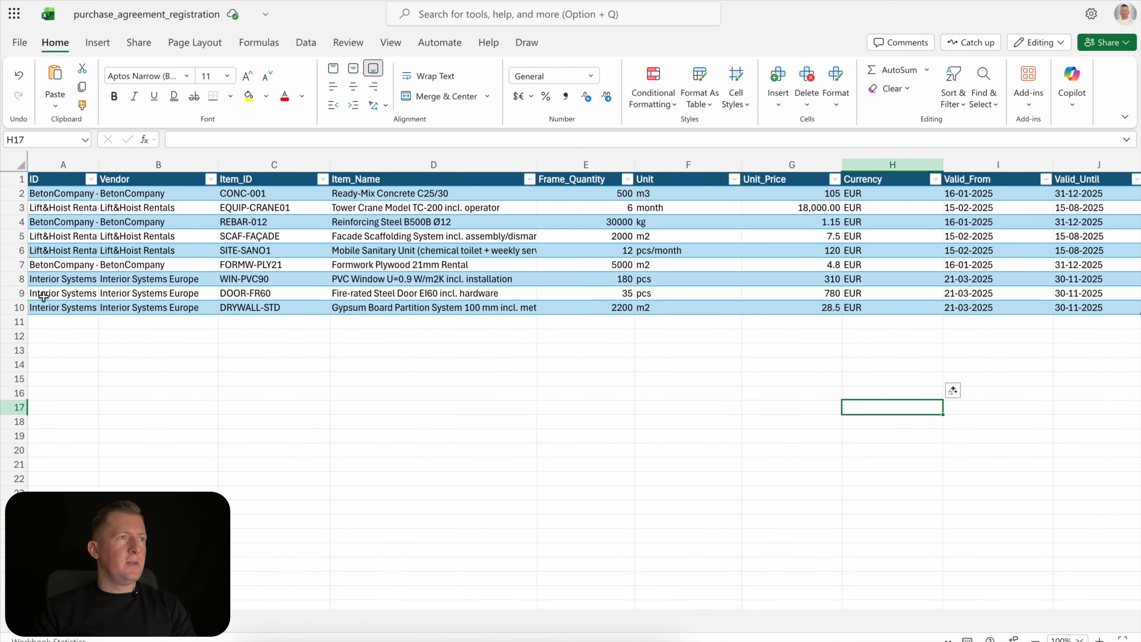
pyautogui.click(18, 279)
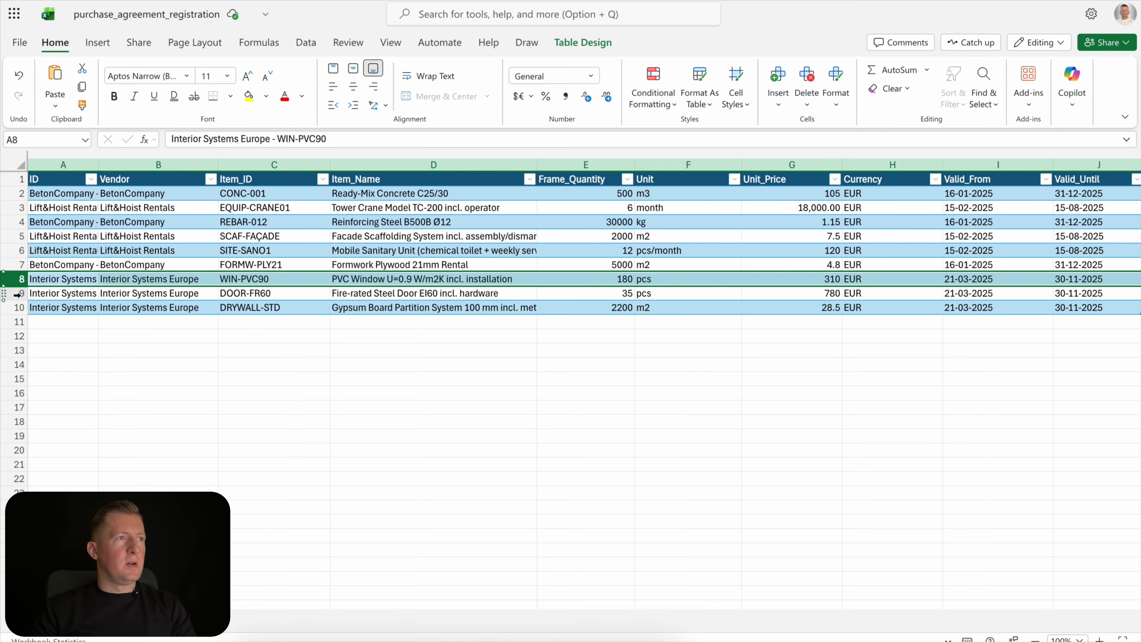
pyautogui.click(18, 293)
pyautogui.click(18, 307)
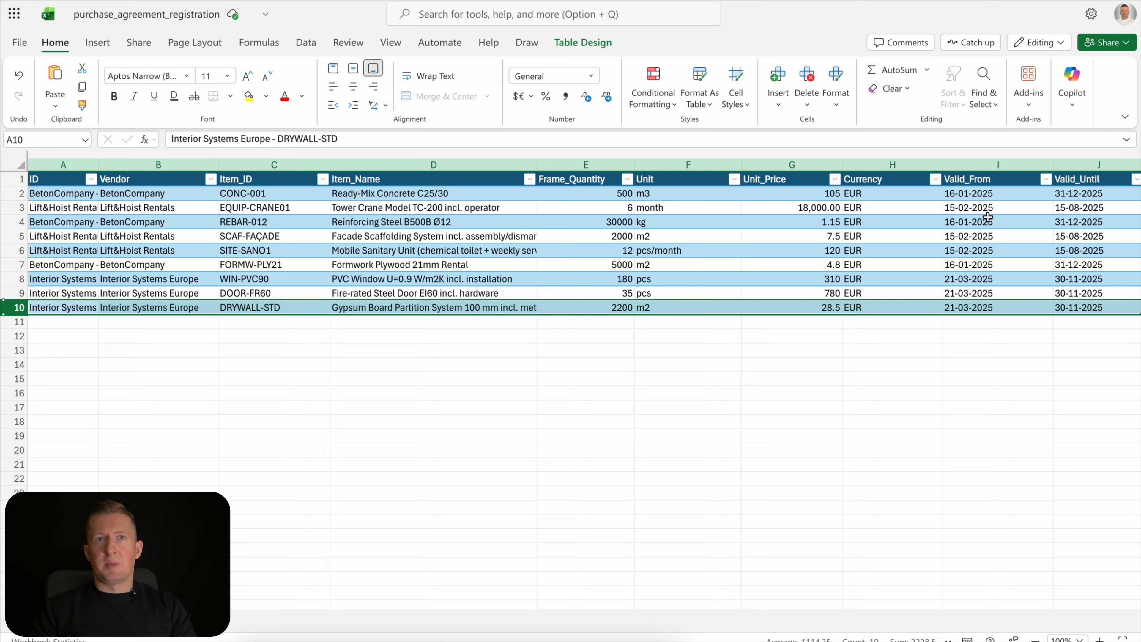
pyautogui.click(988, 267)
pyautogui.click(1033, 250)
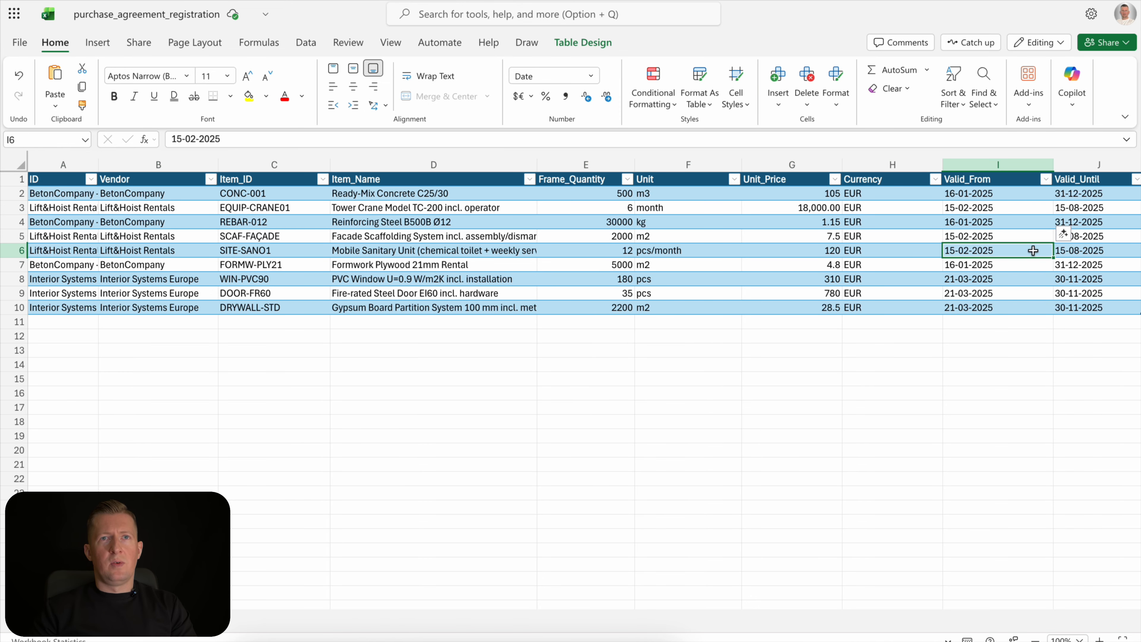
pyautogui.click(1086, 252)
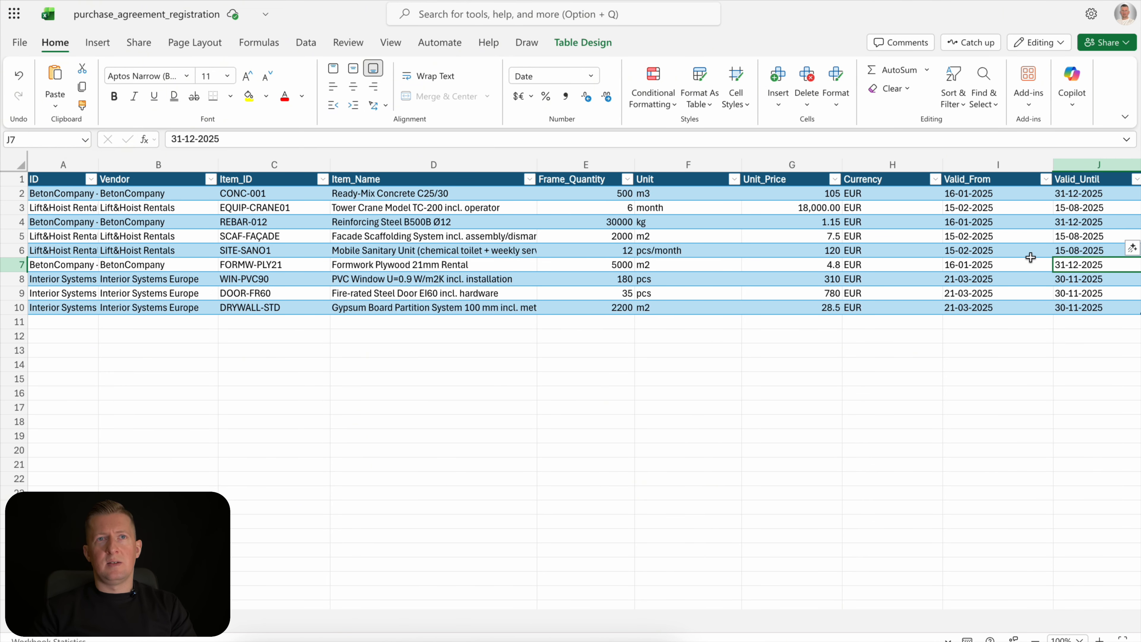
pyautogui.click(1016, 252)
pyautogui.click(1004, 269)
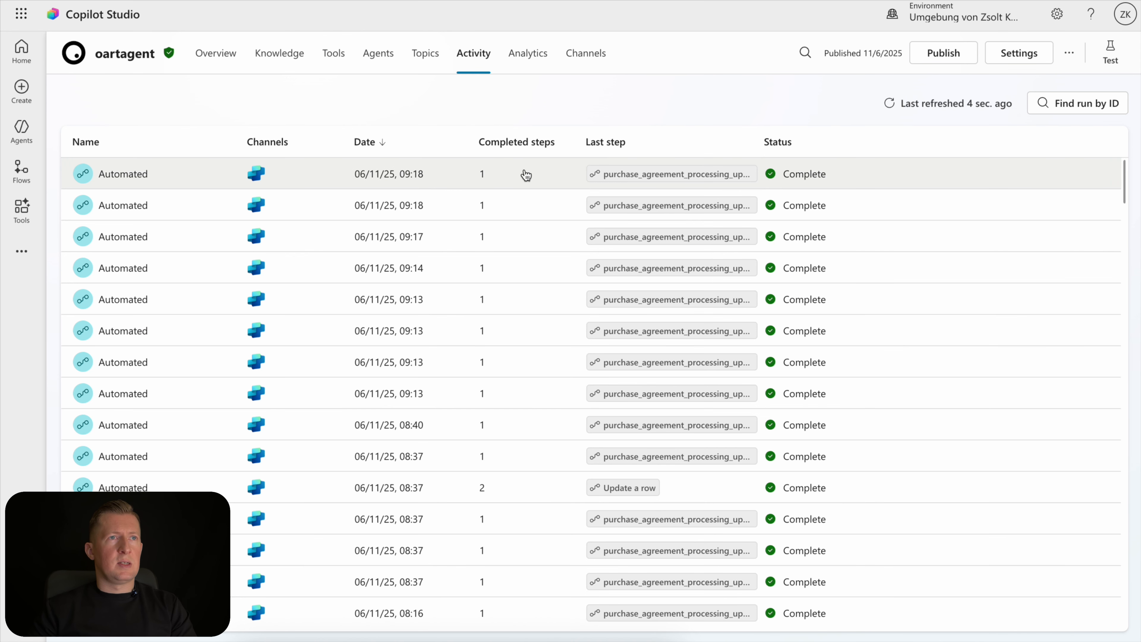
# Open the most recent 09:18 agent run in Copilot Studio and review its transcript messages
pyautogui.click(431, 183)
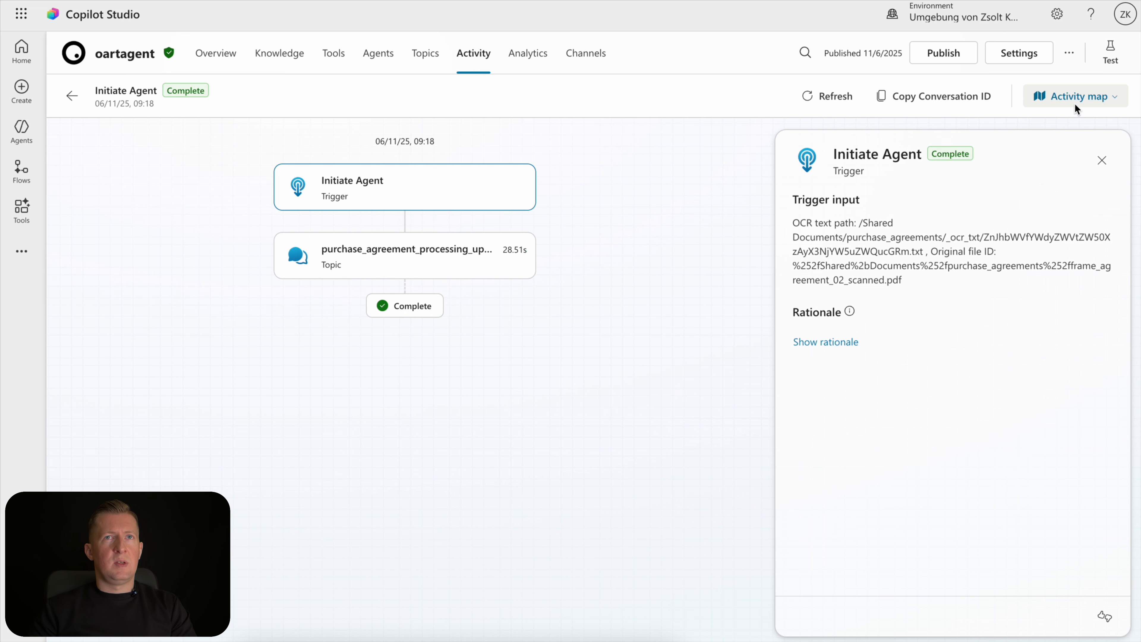
pyautogui.click(1095, 100)
pyautogui.click(1077, 168)
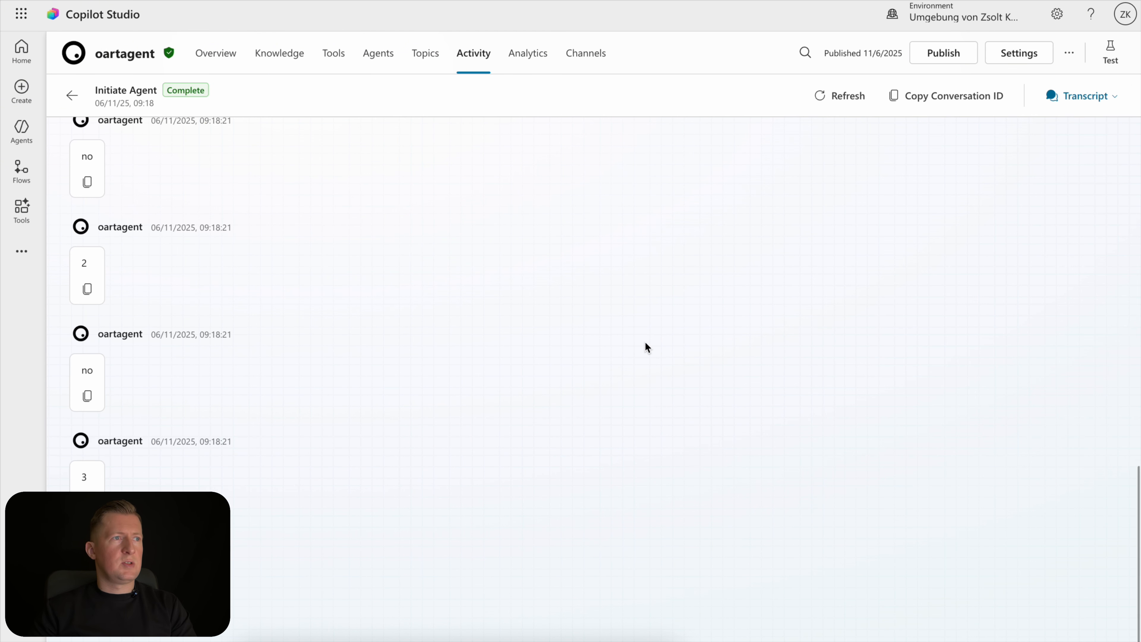
pyautogui.scroll(5, 429, 478)
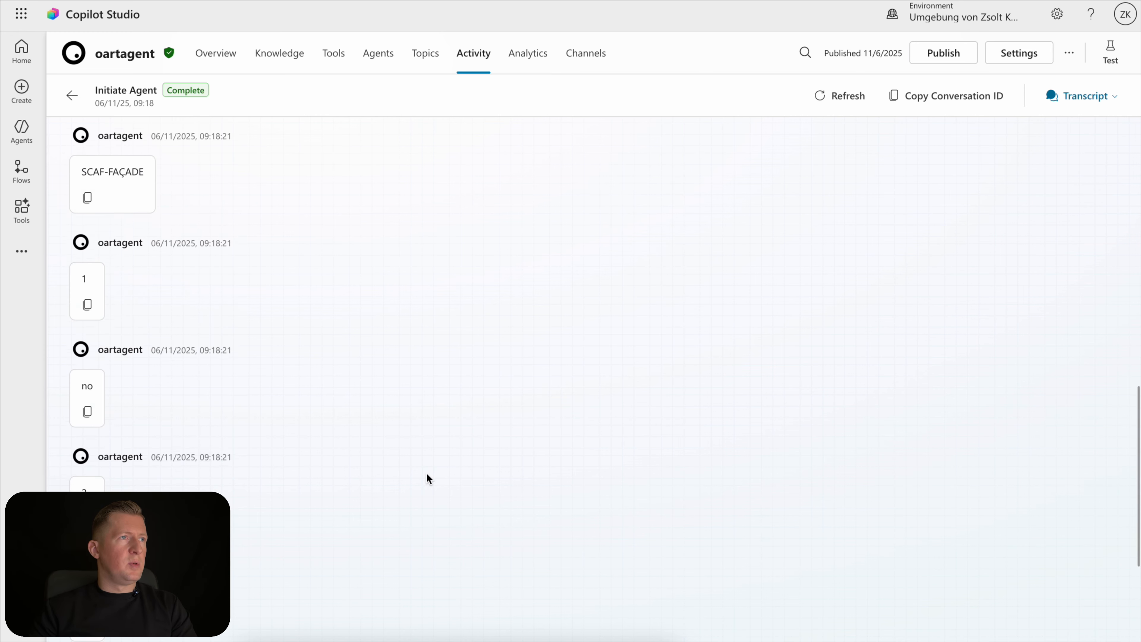
pyautogui.scroll(-5, 429, 479)
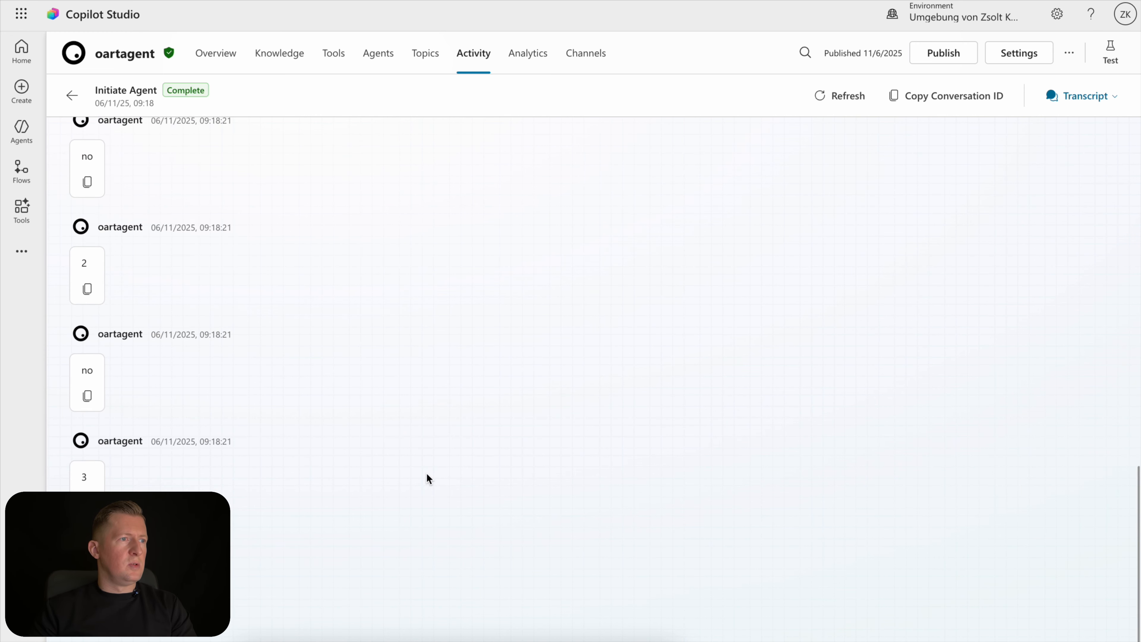
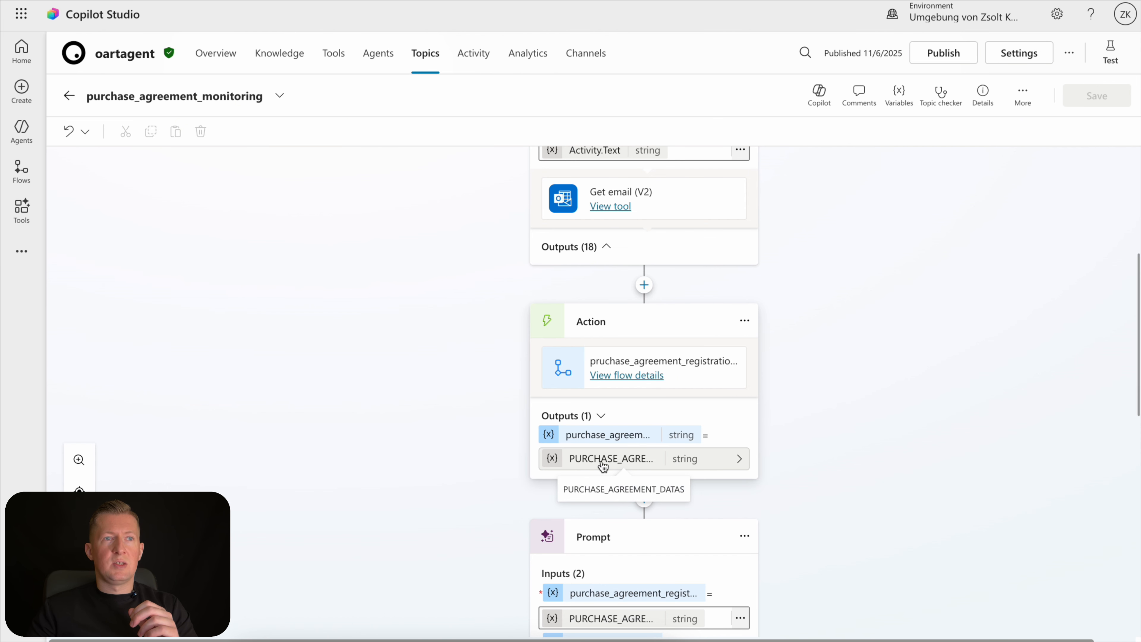
# Examine the purchase_agreement_monitoring prompt's inputs, to-do instructions and JSON output definition in the topic's Prompt node
pyautogui.scroll(-5, 420, 524)
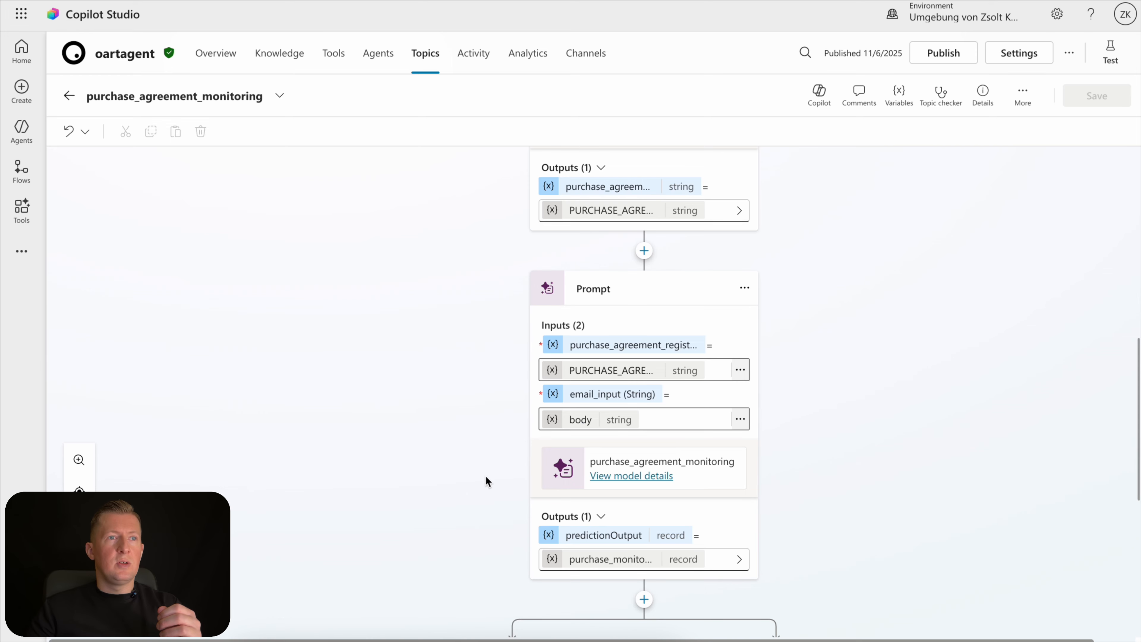
pyautogui.scroll(-1, 486, 477)
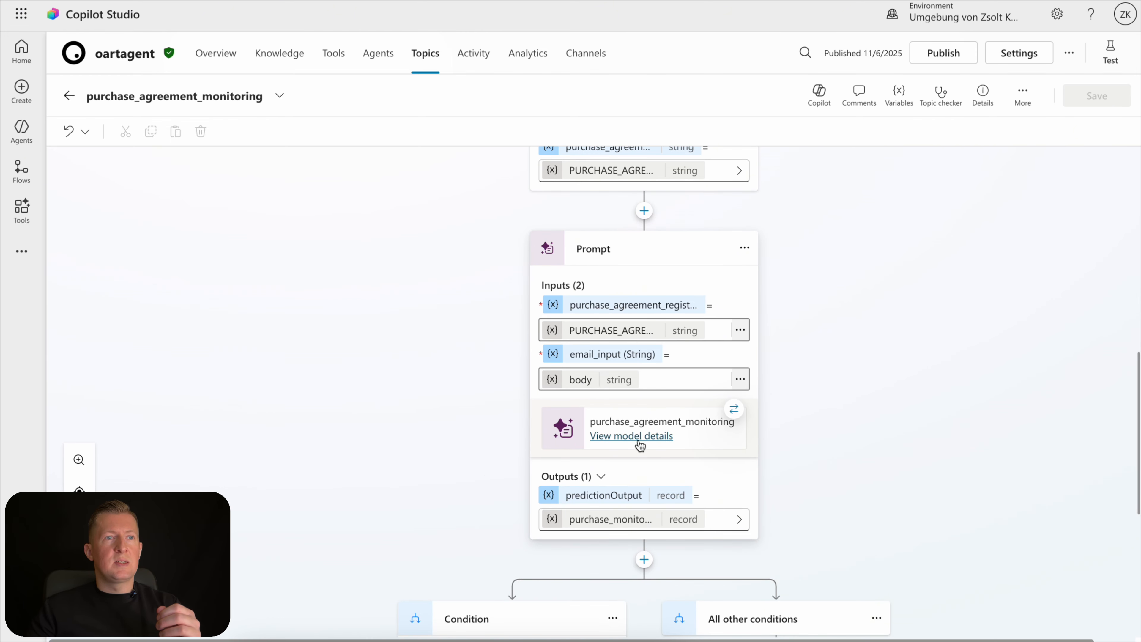
pyautogui.click(638, 440)
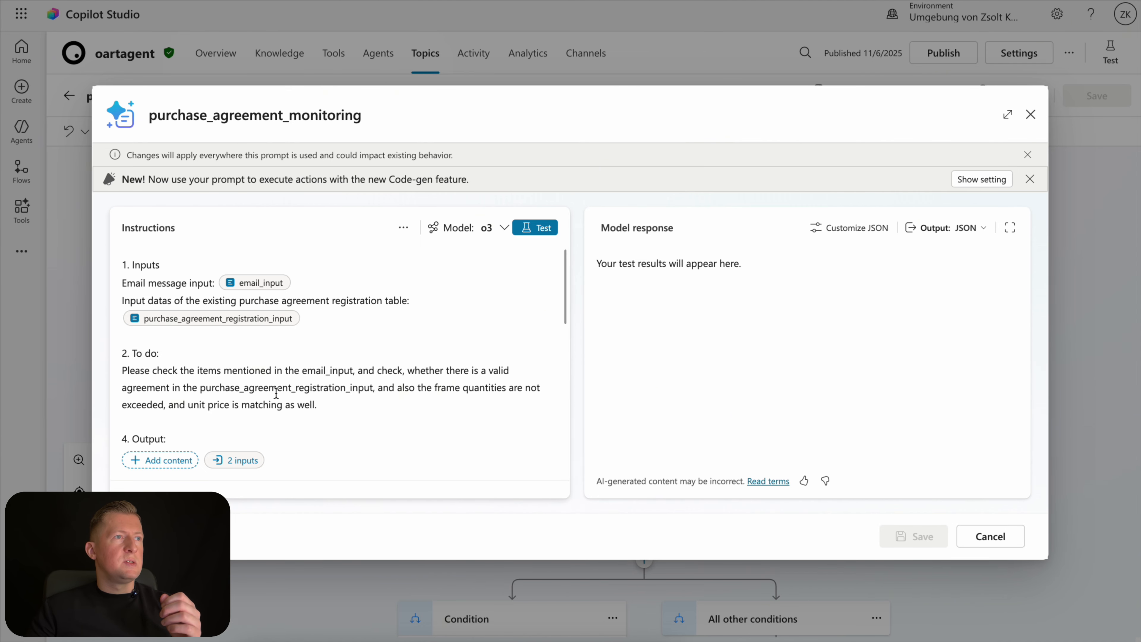
pyautogui.scroll(-1, 276, 393)
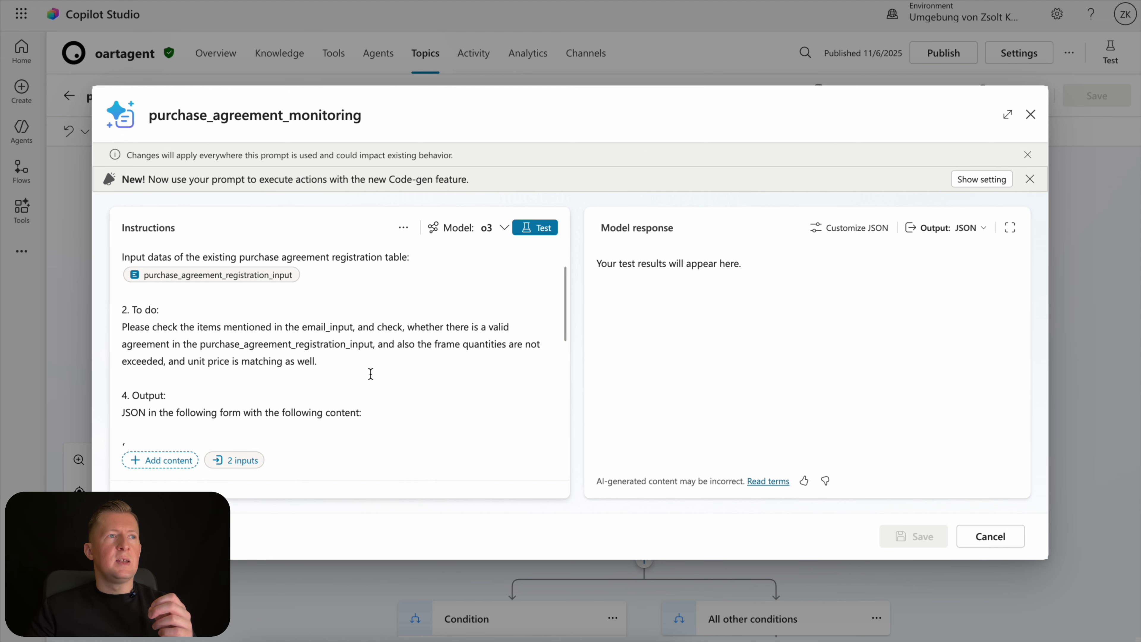
pyautogui.scroll(-3, 371, 374)
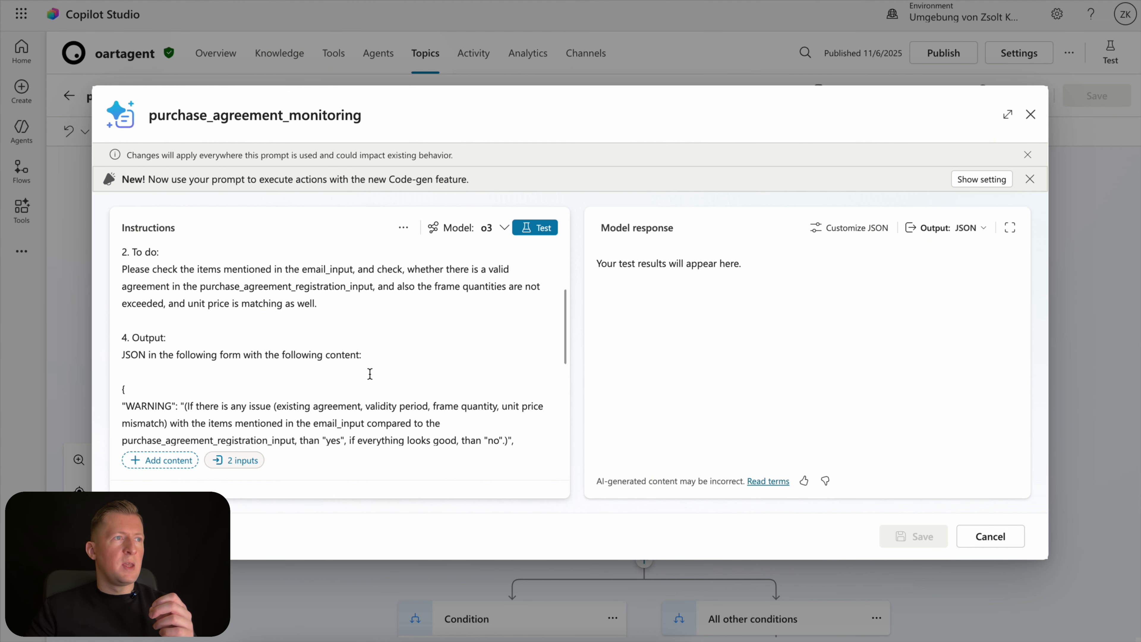
pyautogui.scroll(-1, 370, 374)
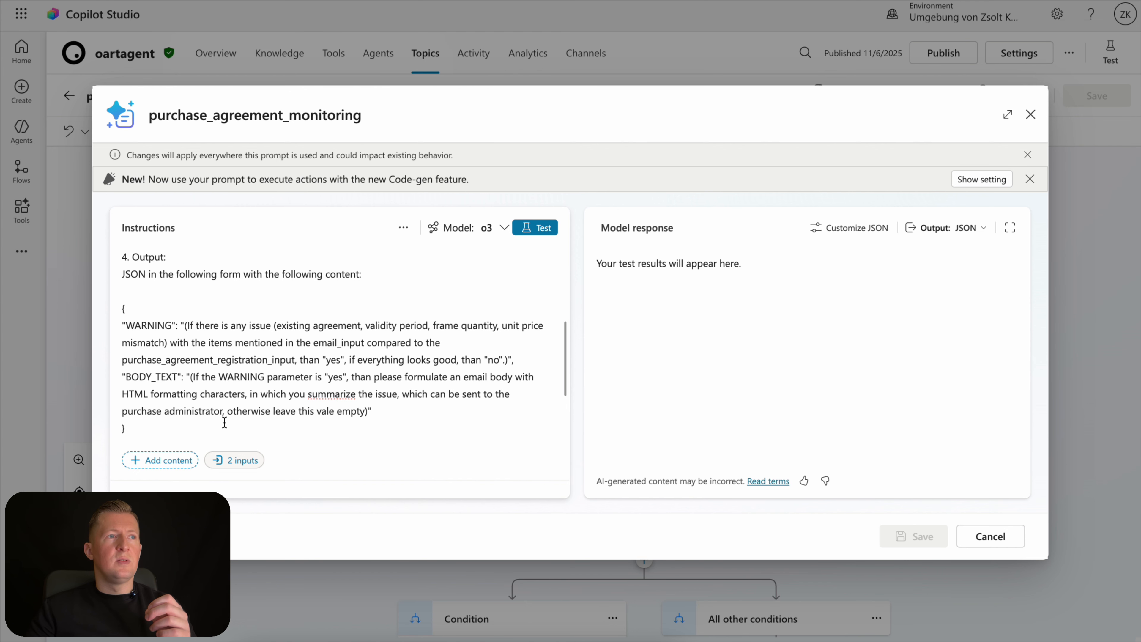
# Test the purchase_agreement_monitoring prompt, read through its JSON response, and close the prompt without saving
pyautogui.click(532, 230)
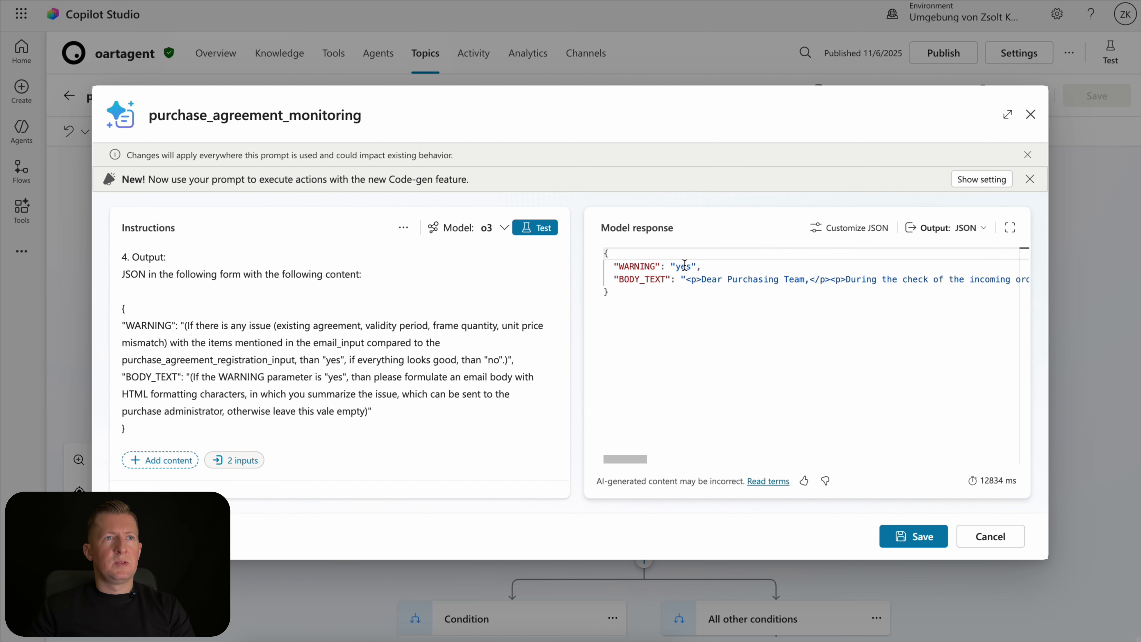
pyautogui.hscroll(3, 704, 295)
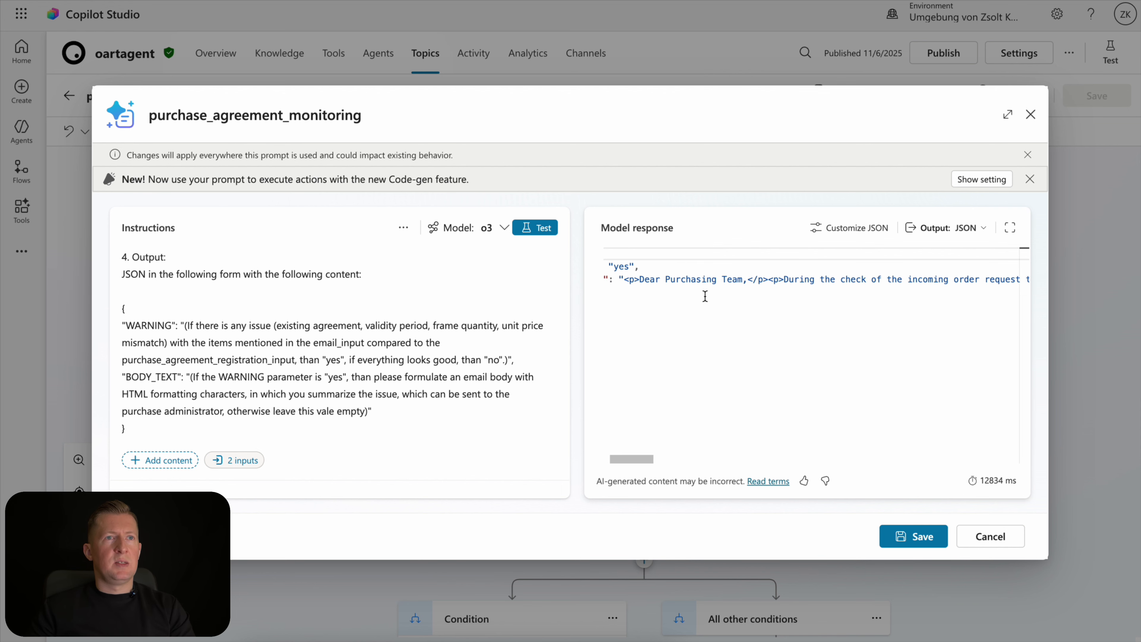
pyautogui.hscroll(5, 705, 296)
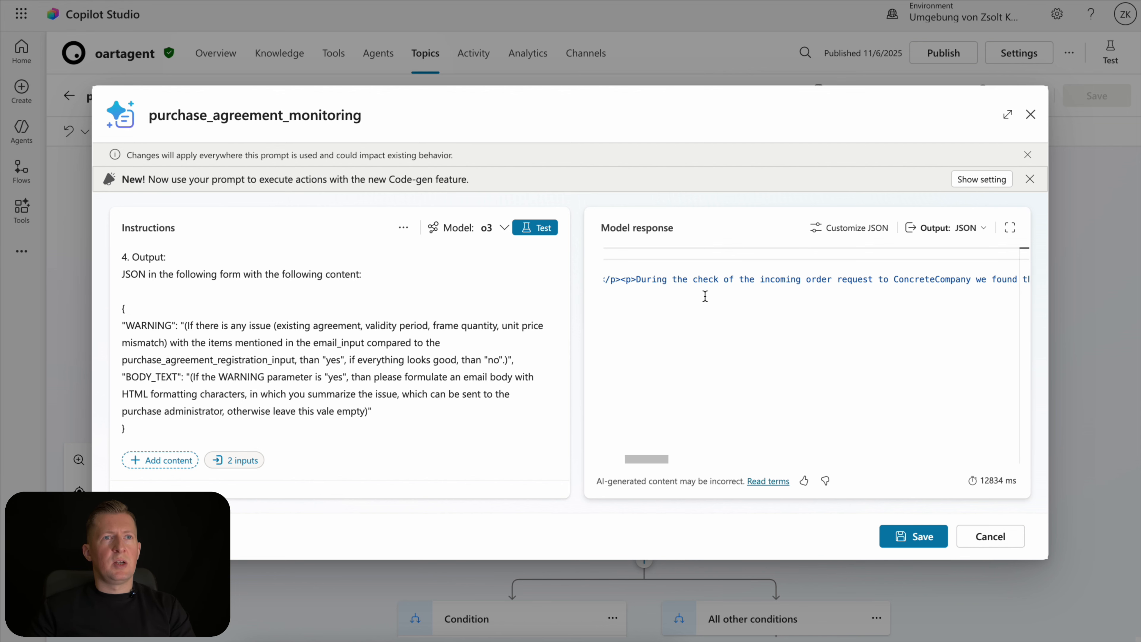
pyautogui.hscroll(5, 706, 296)
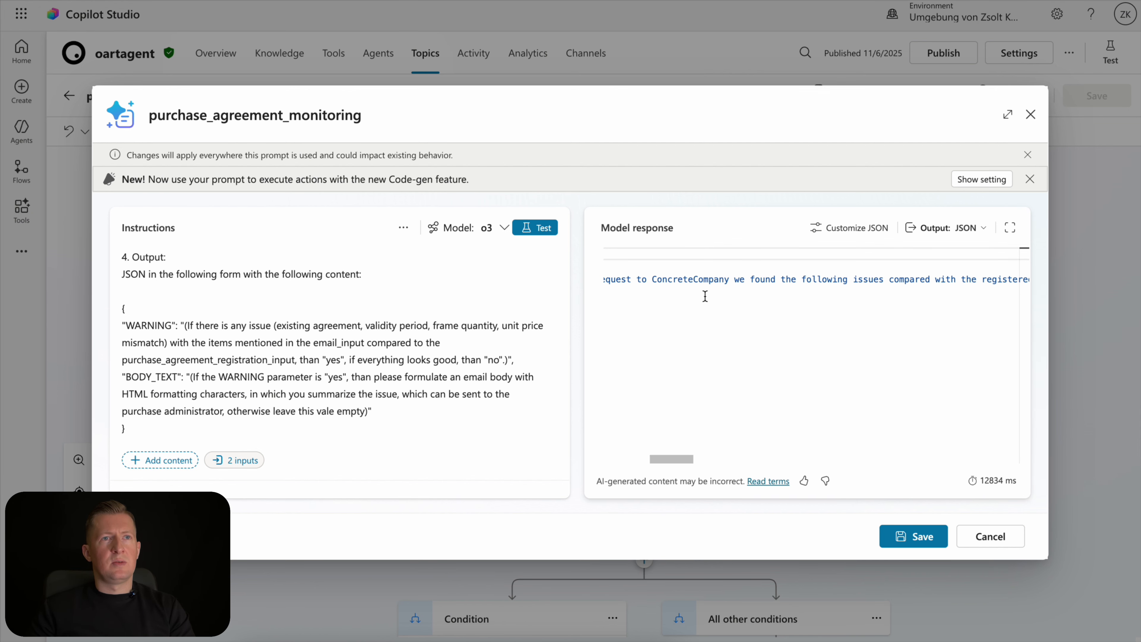
pyautogui.hscroll(5, 705, 296)
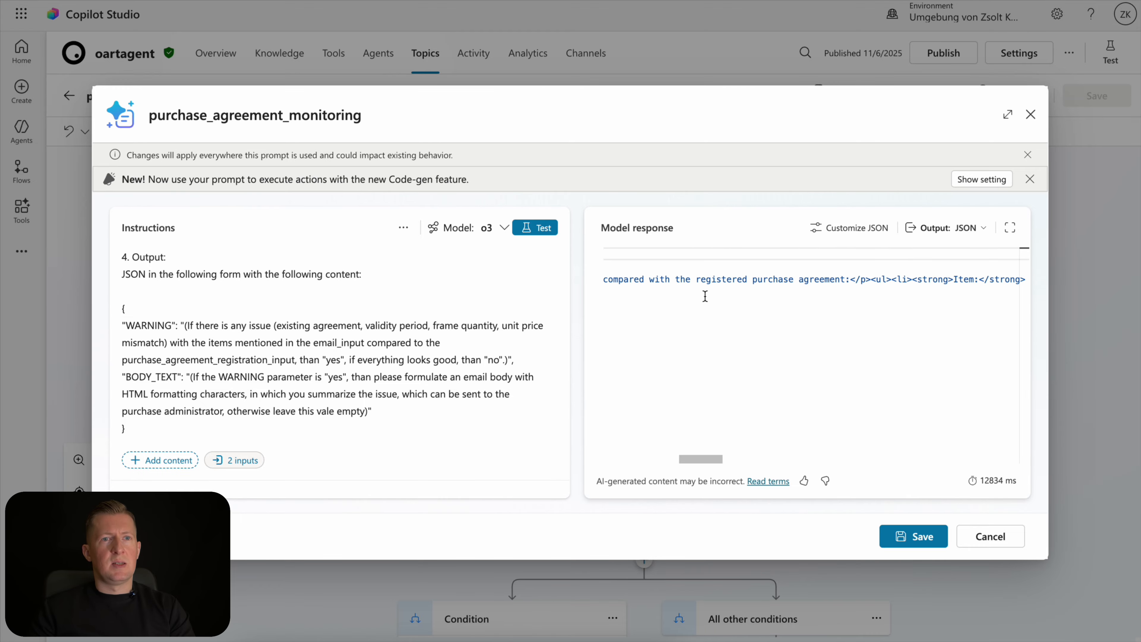
pyautogui.click(984, 536)
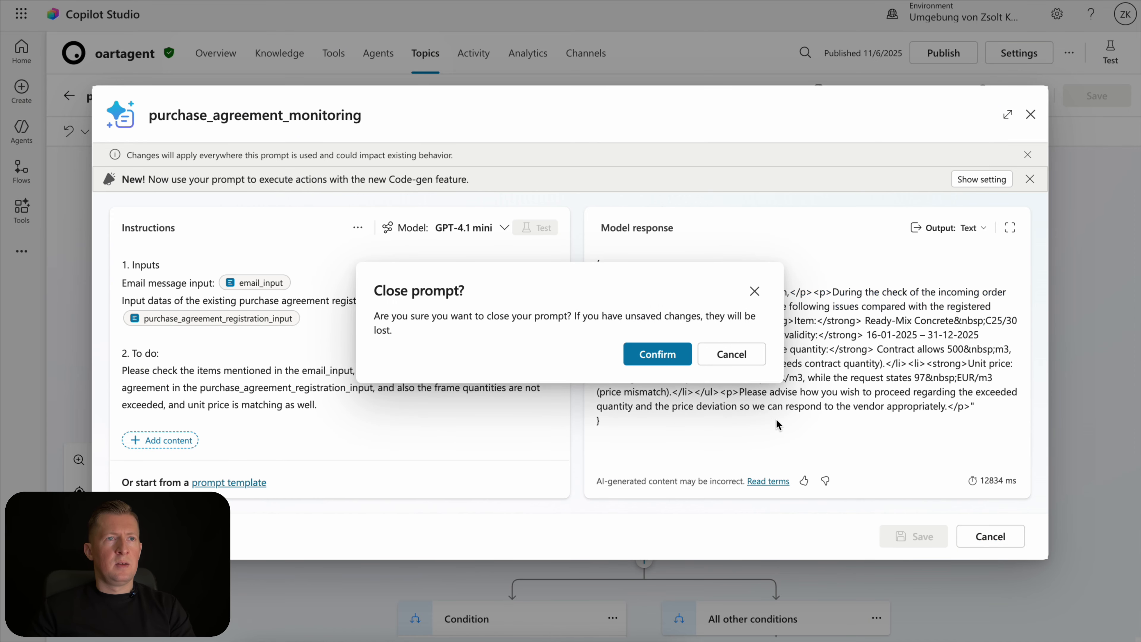
pyautogui.click(657, 353)
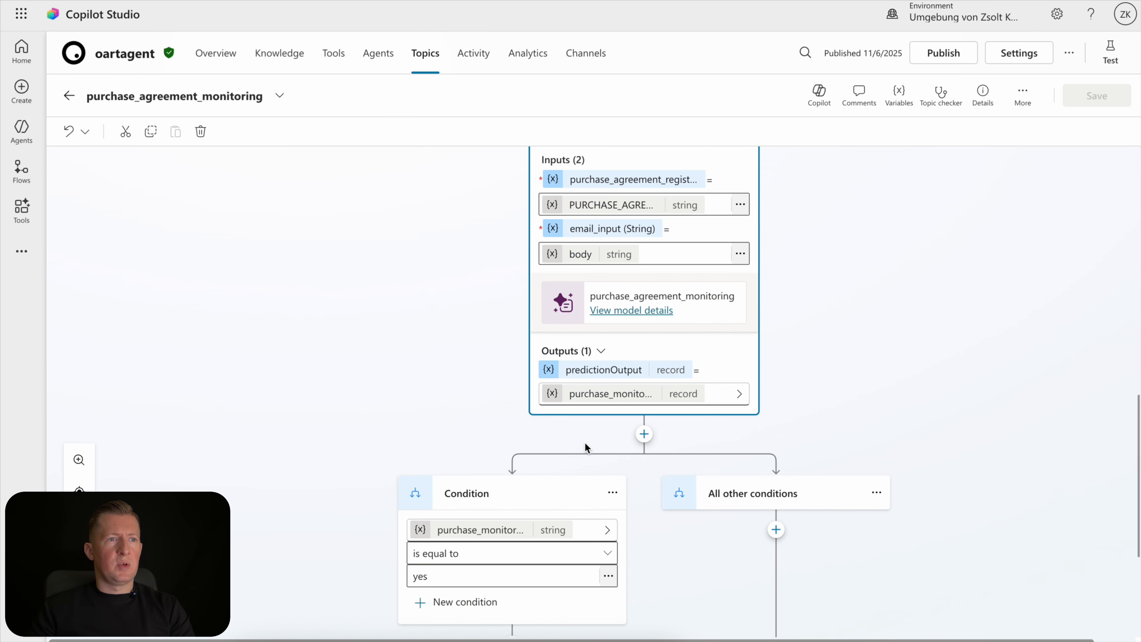
# Override the Body input of the Send an email (V2) tool with the variable purchase_monitoring_json.structuredOutput.BODY_TEXT
pyautogui.scroll(-4, 585, 443)
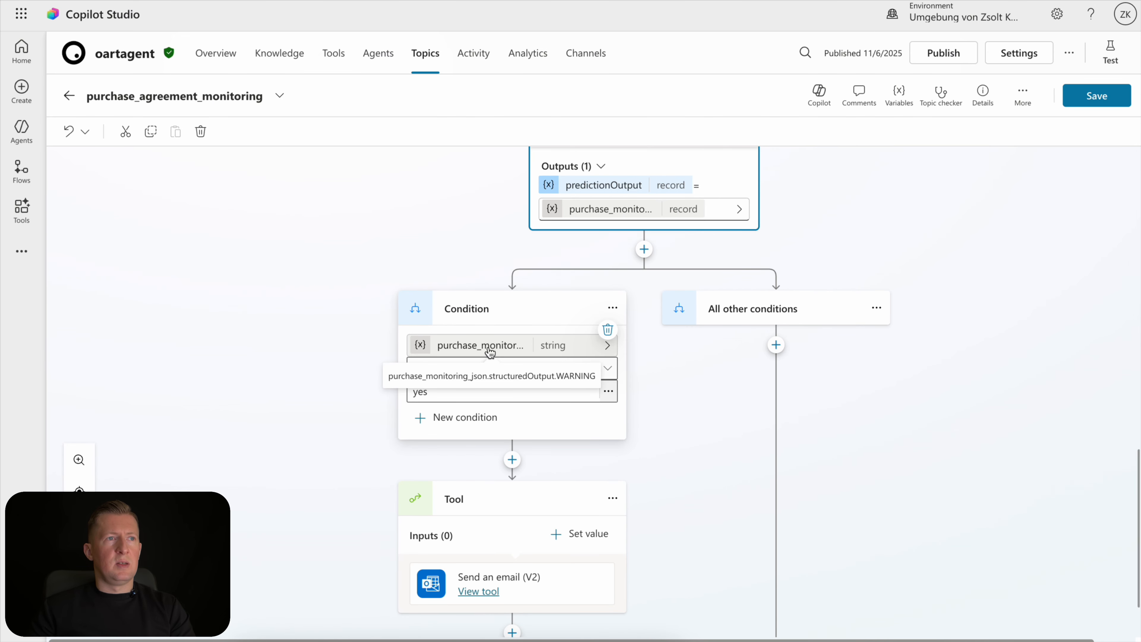
pyautogui.scroll(-2, 376, 474)
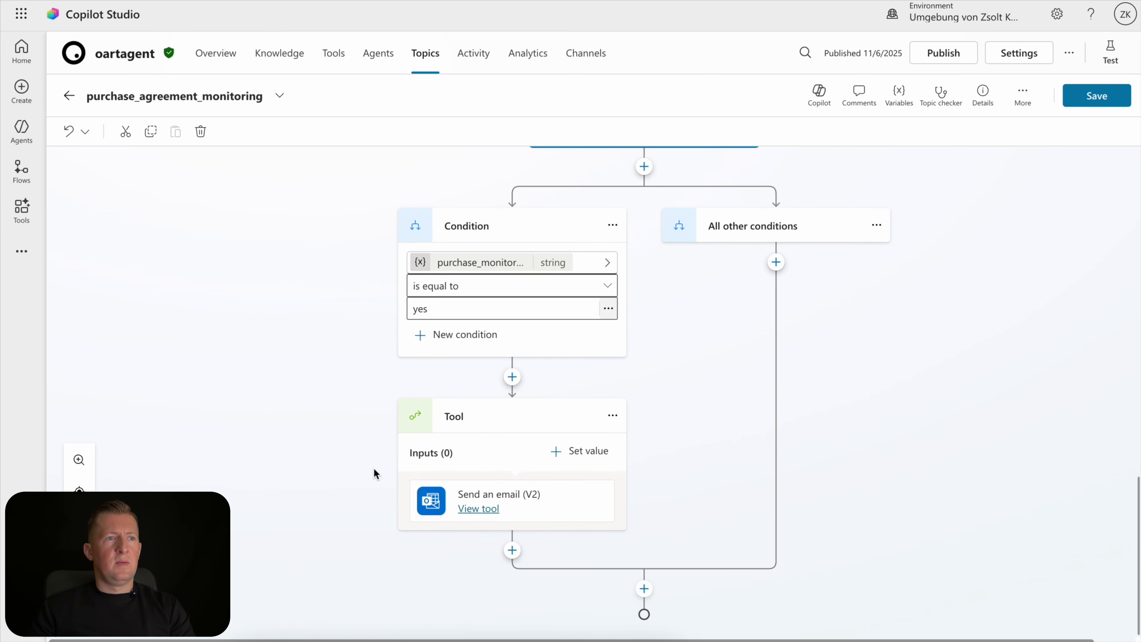
pyautogui.click(564, 454)
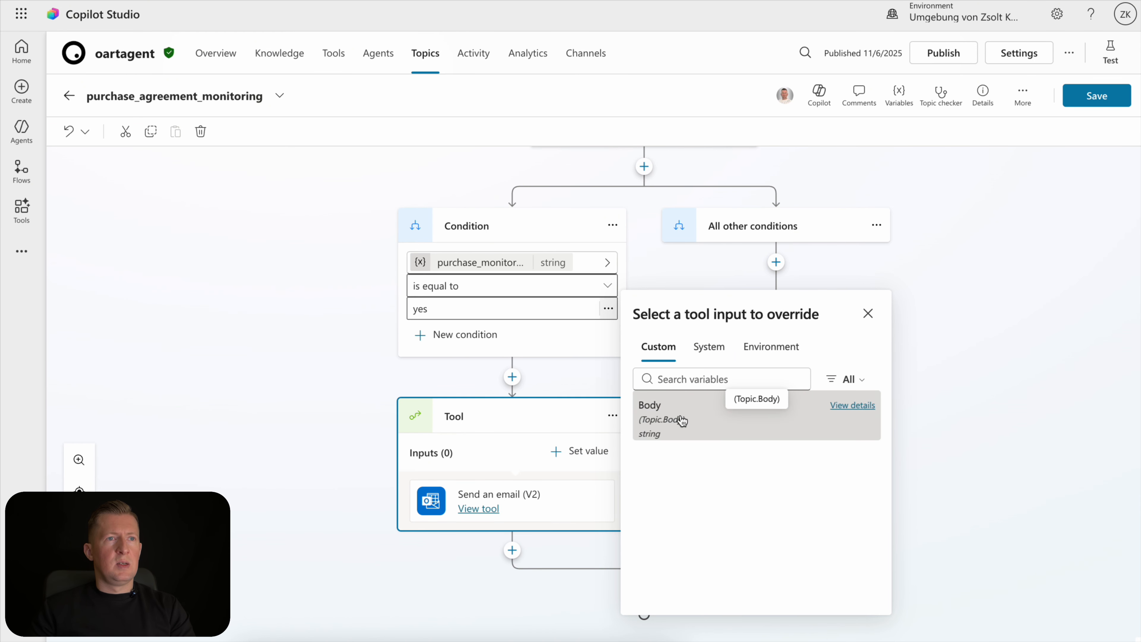
pyautogui.click(683, 421)
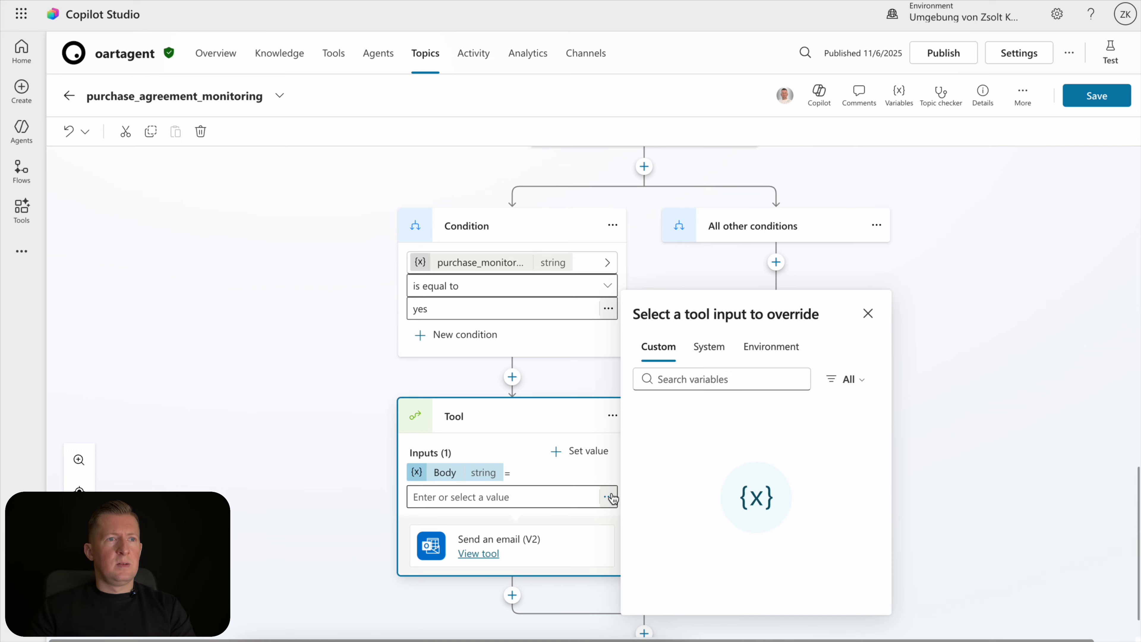
pyautogui.click(576, 498)
pyautogui.click(608, 497)
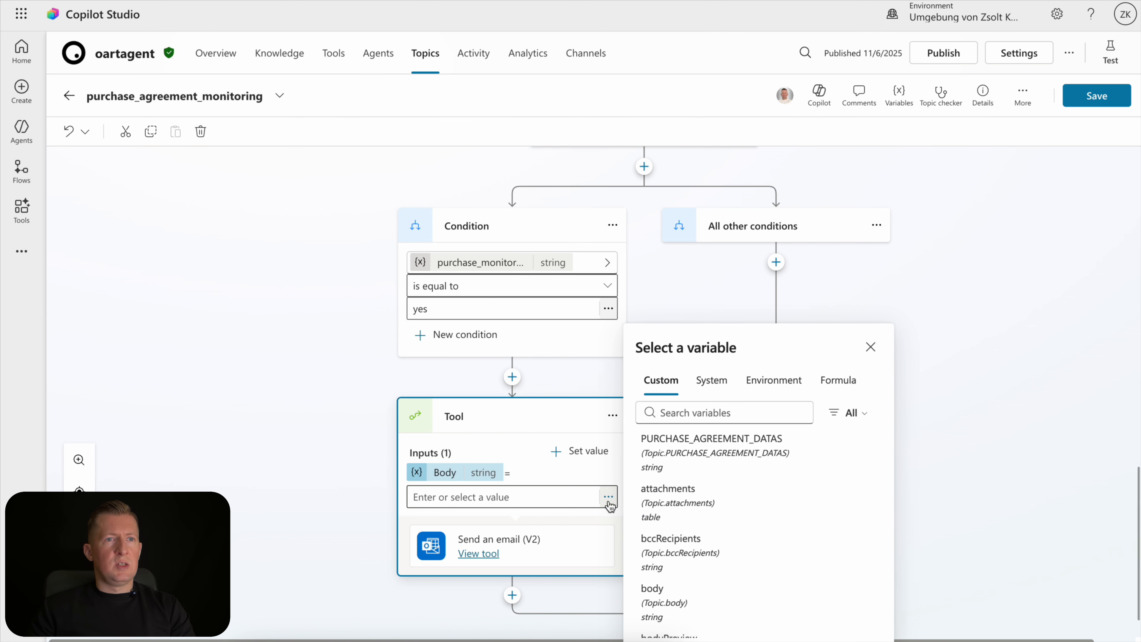
pyautogui.scroll(-1, 746, 497)
pyautogui.write('body')
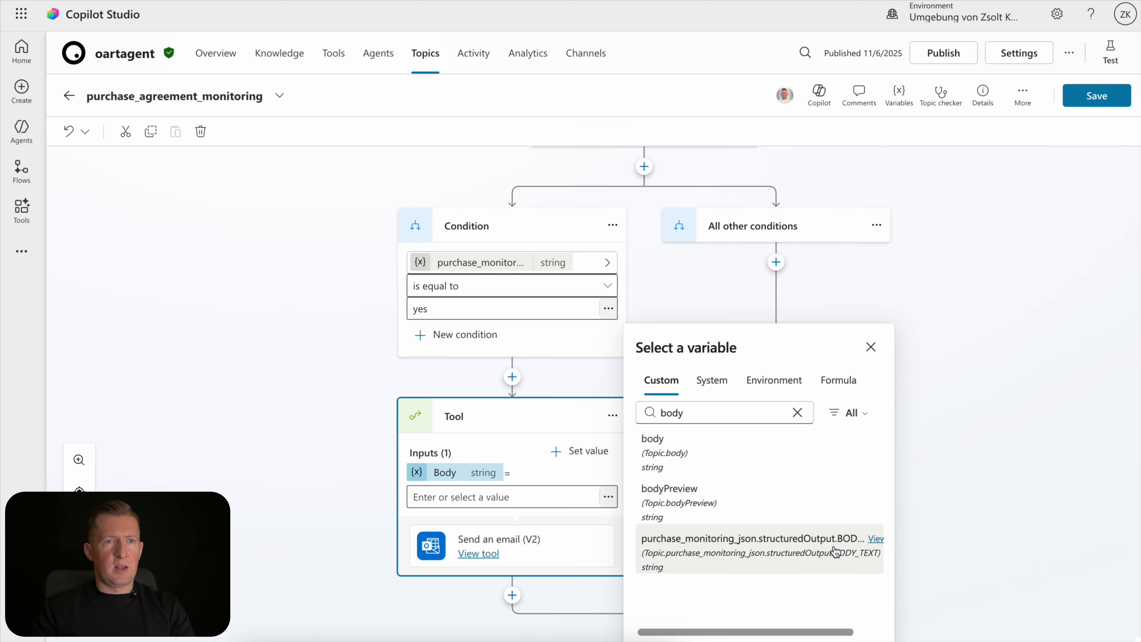
pyautogui.click(798, 547)
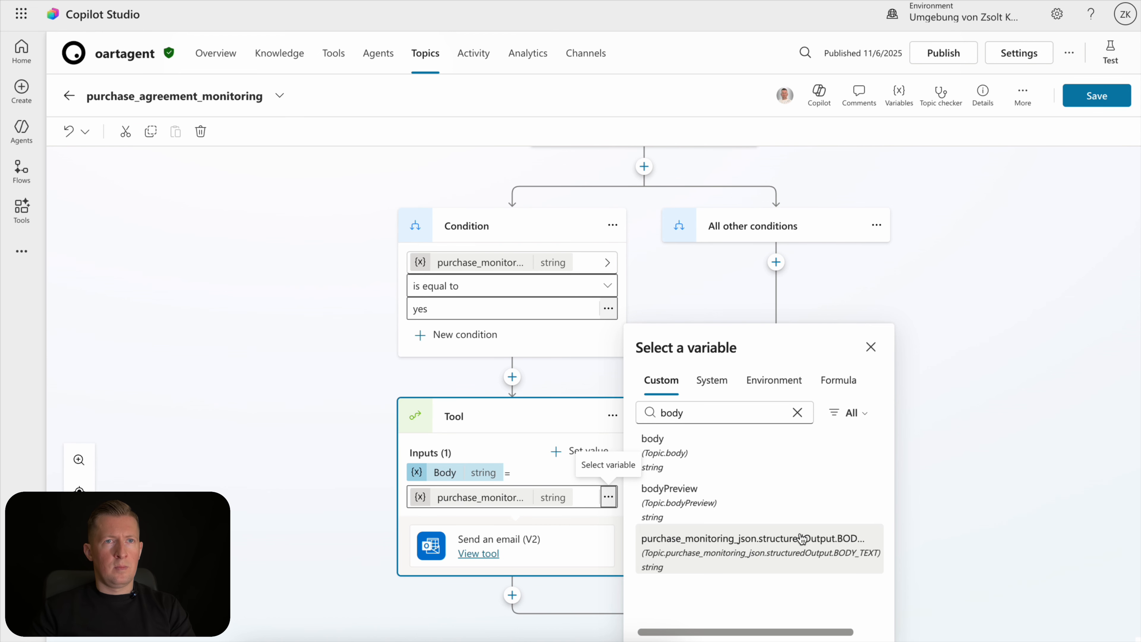
pyautogui.click(872, 347)
pyautogui.scroll(-1, 889, 487)
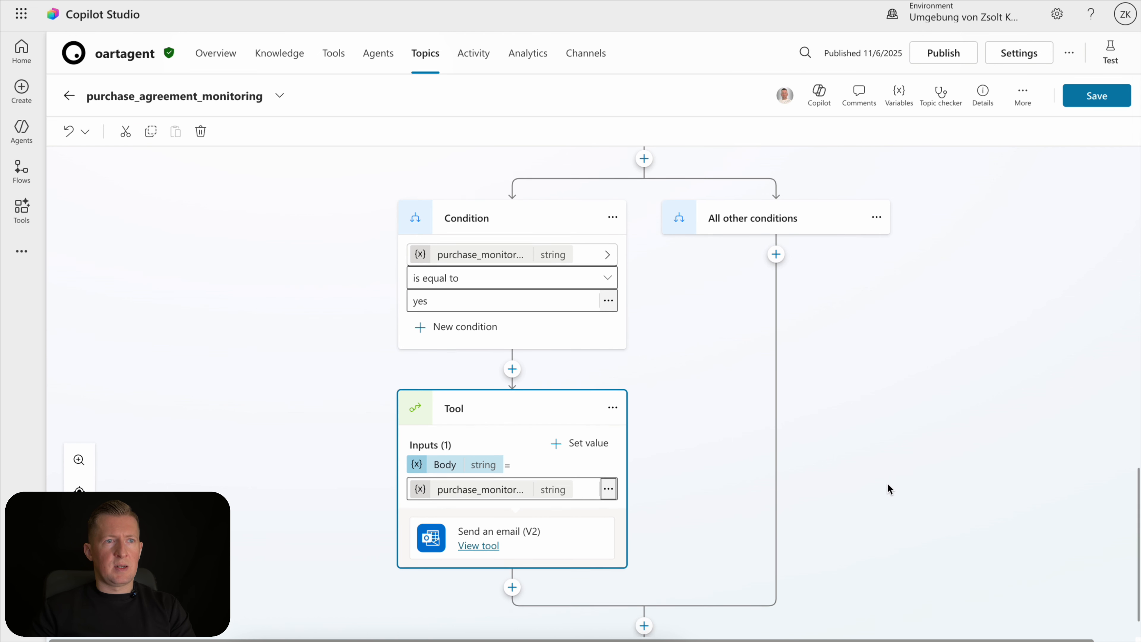
# Save the purchase_agreement_monitoring topic and publish the agent
pyautogui.click(1091, 107)
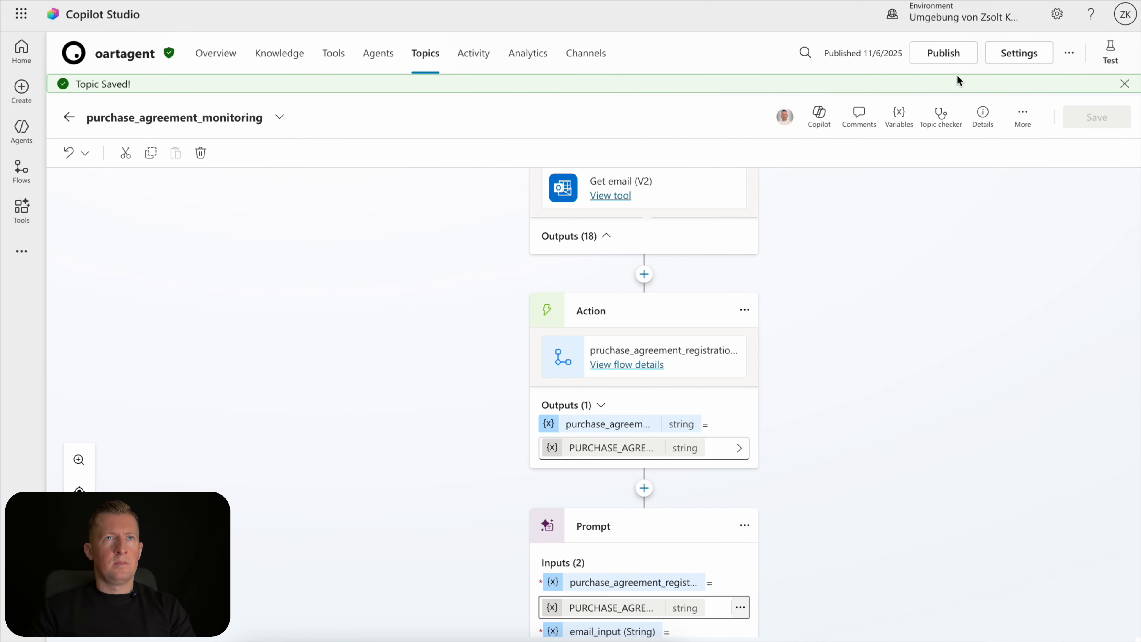
pyautogui.click(945, 55)
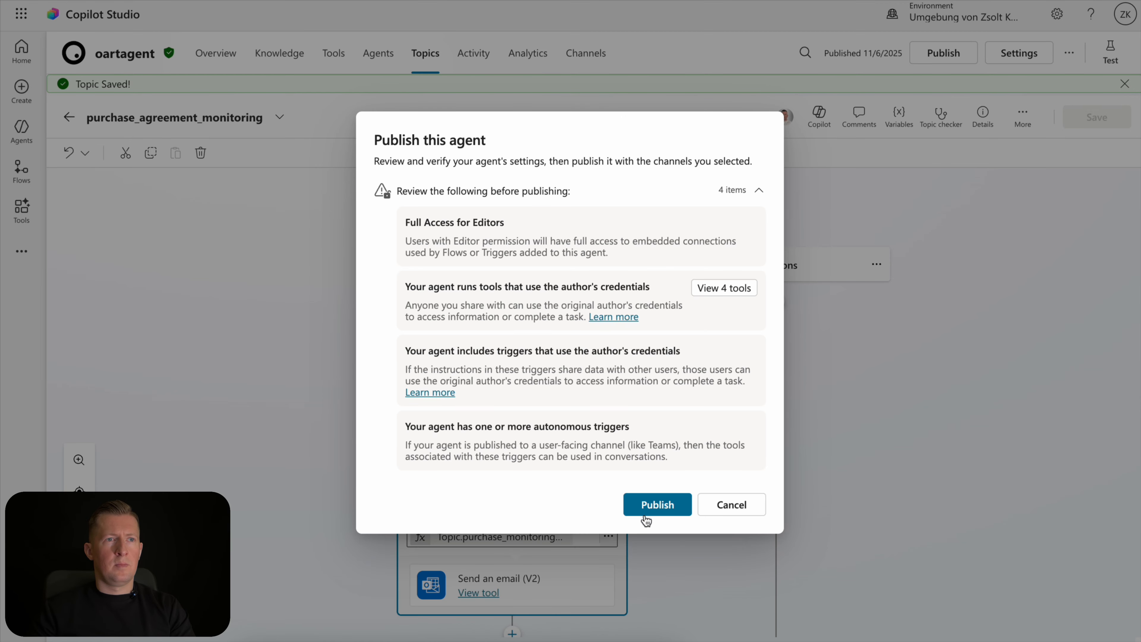
pyautogui.click(654, 506)
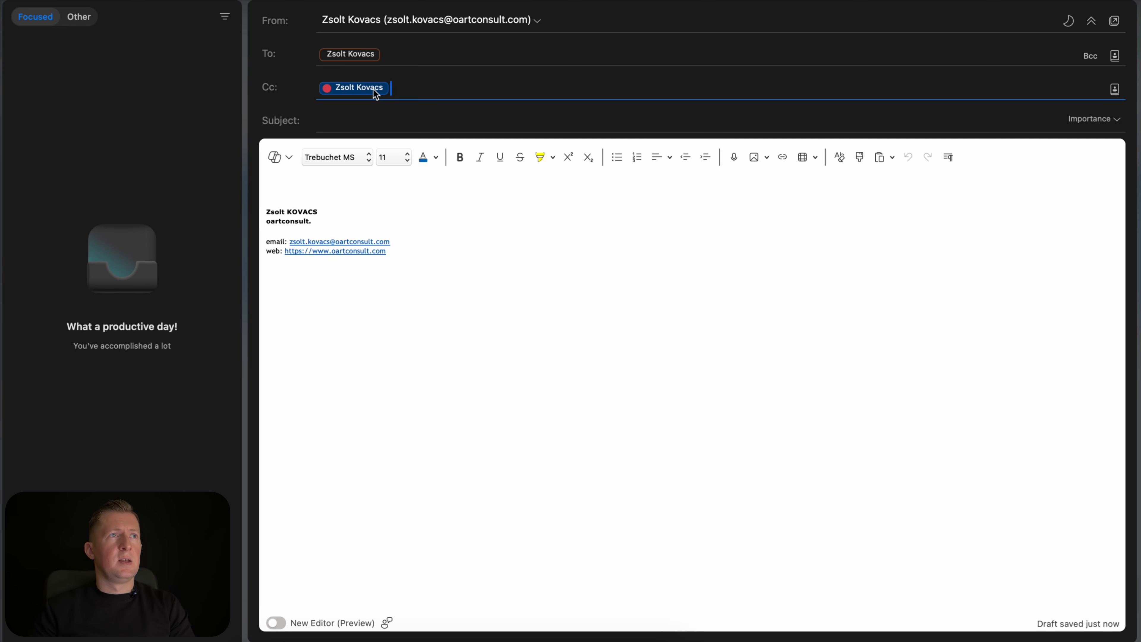
# In the Outlook draft, enter subject "Purchase" and a message ordering 526 m3 of Ready-Mix Concrete C25/30 from BetonCompany at 97 EUR, requesting order confirmation
pyautogui.click(352, 119)
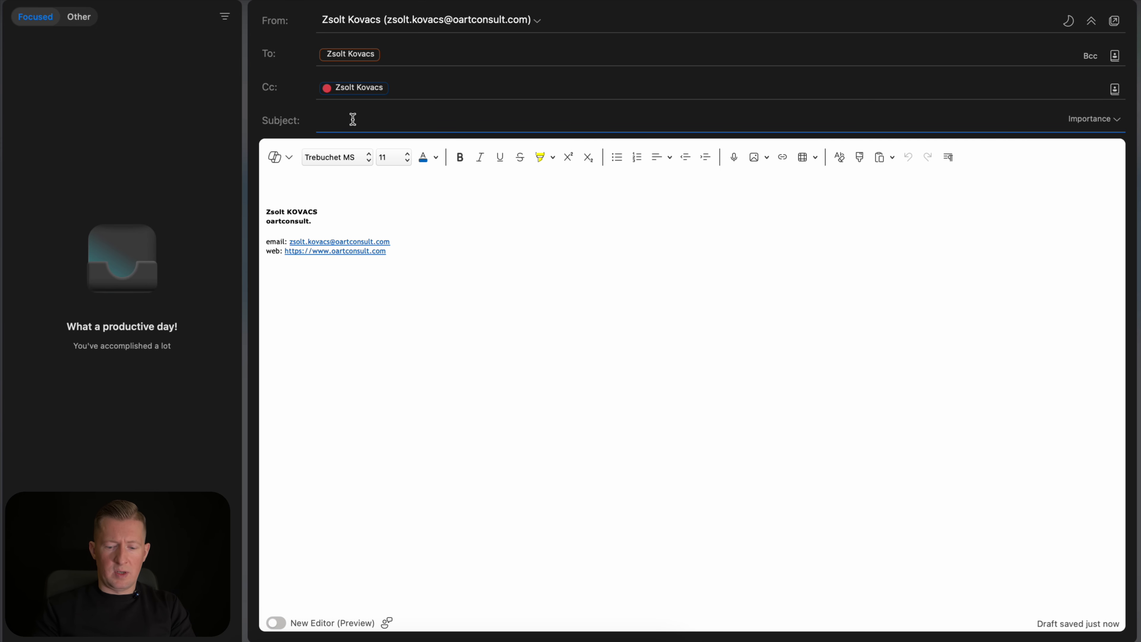
pyautogui.write('Purchase')
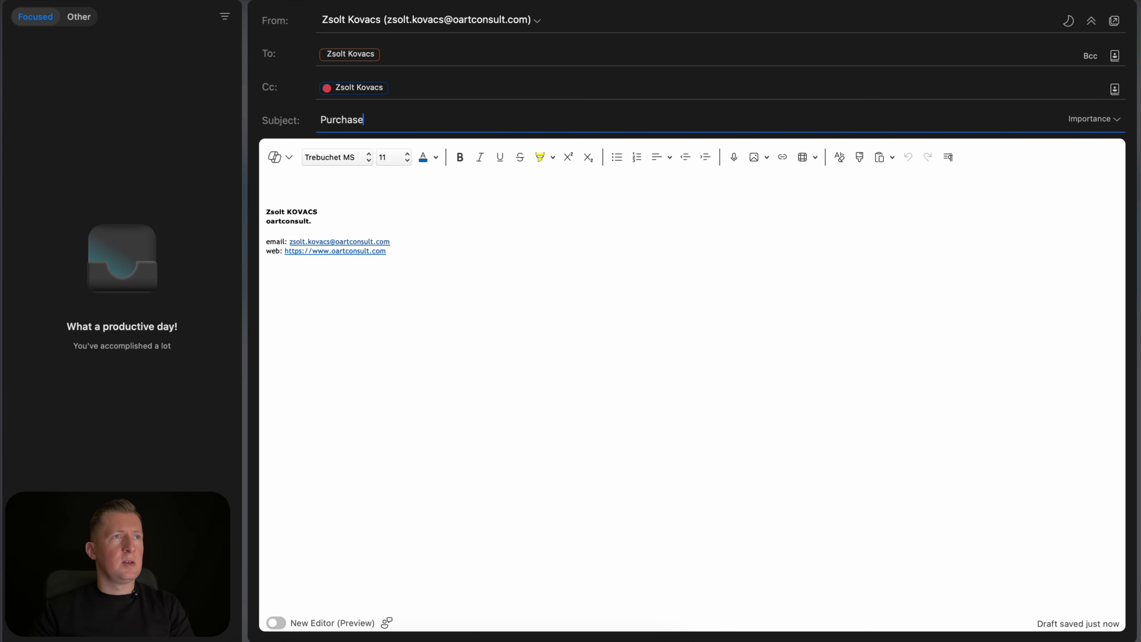
pyautogui.click(321, 187)
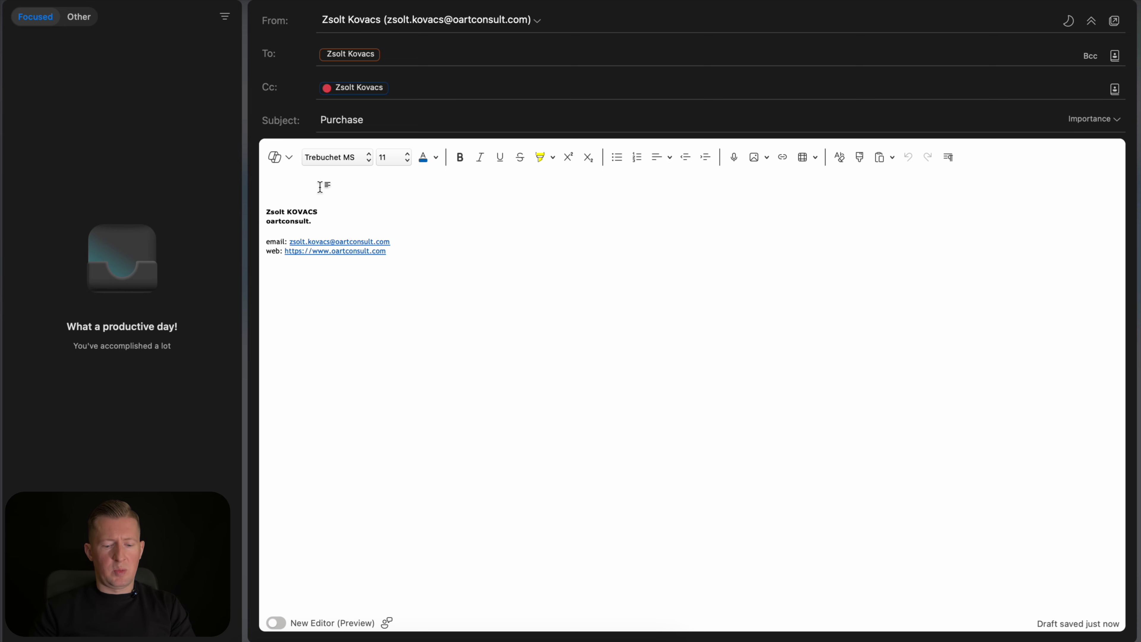
pyautogui.write('Dear BetonCompany,  I would like to order 526 m3 of Ready-Mix Concrete C25/30 in a unit price of 97 EUR.  Could you please send me an order confirmation?  Regards.')
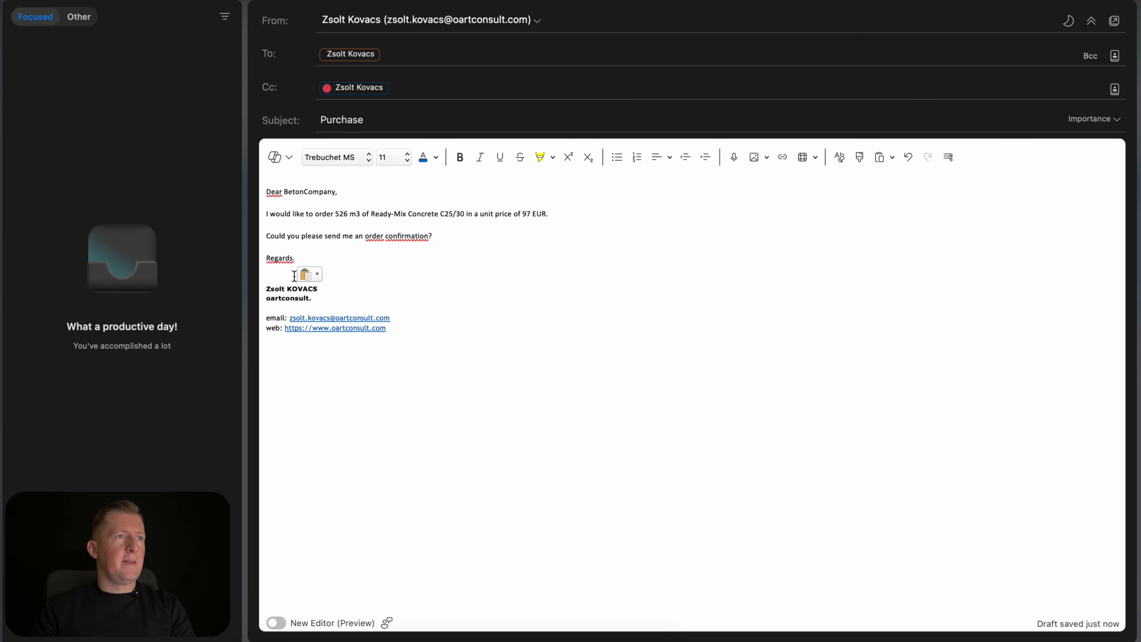
# Trim the email signature to just the sender's name, remove the blank line above it, and send the email
pyautogui.moveTo(391, 324); pyautogui.dragTo(267, 300)
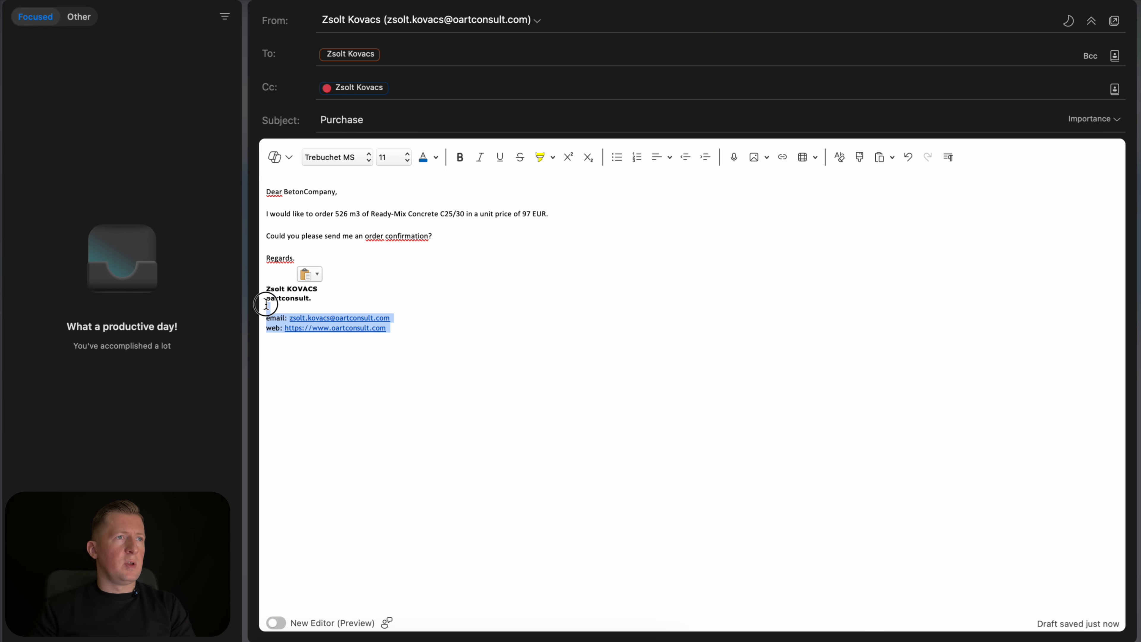
pyautogui.press('BackSpace')
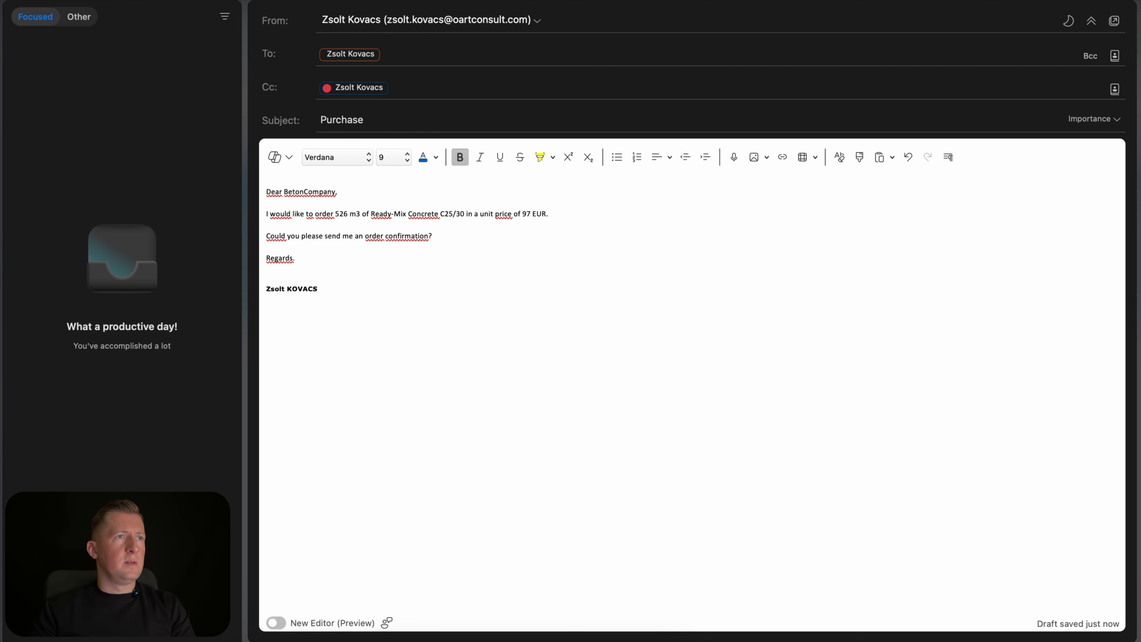
pyautogui.click(279, 284)
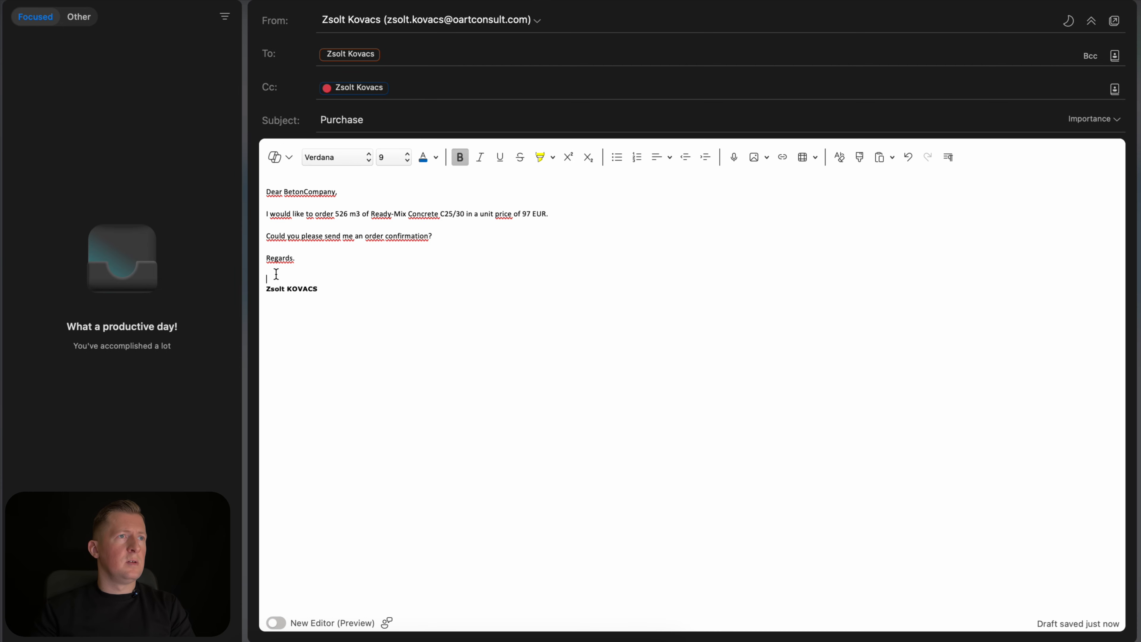
pyautogui.press('BackSpace')
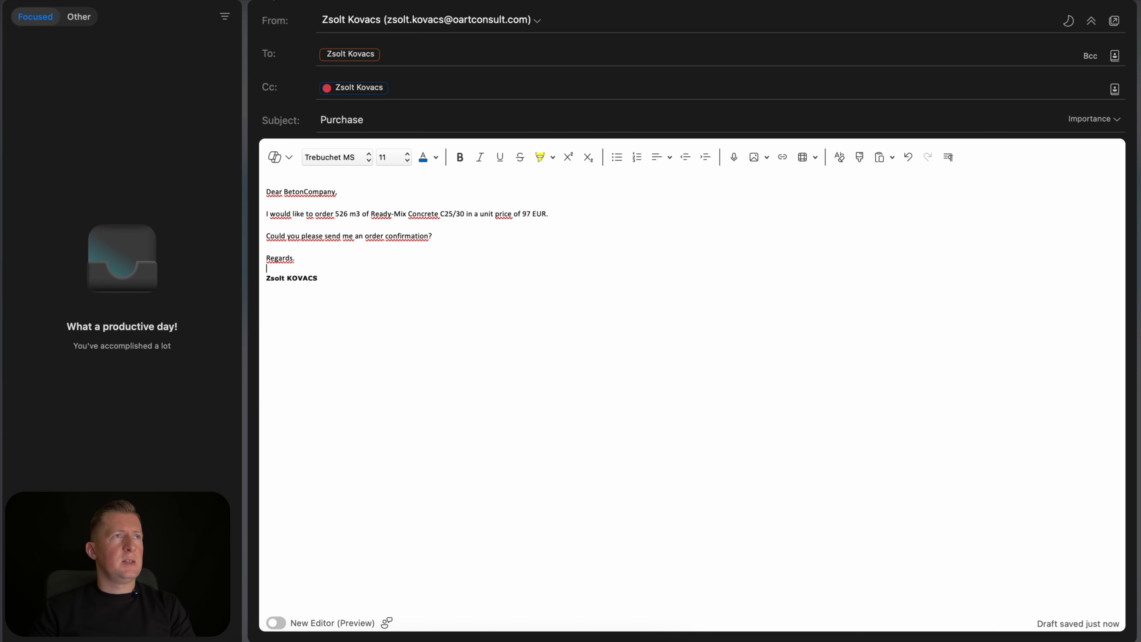
pyautogui.press('super+Return')
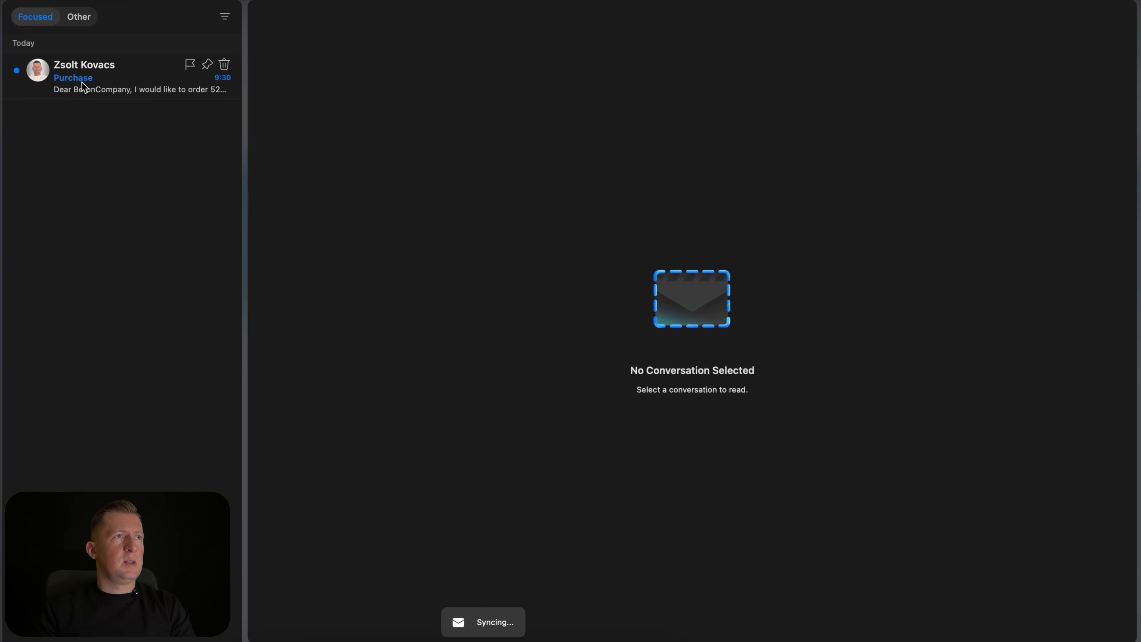
# Compare the received Purchase email with the Ready-Mix Concrete C25/30 row's vendor, frame quantity and unit price in the Excel purchase_agreement_registration table
pyautogui.click(90, 73)
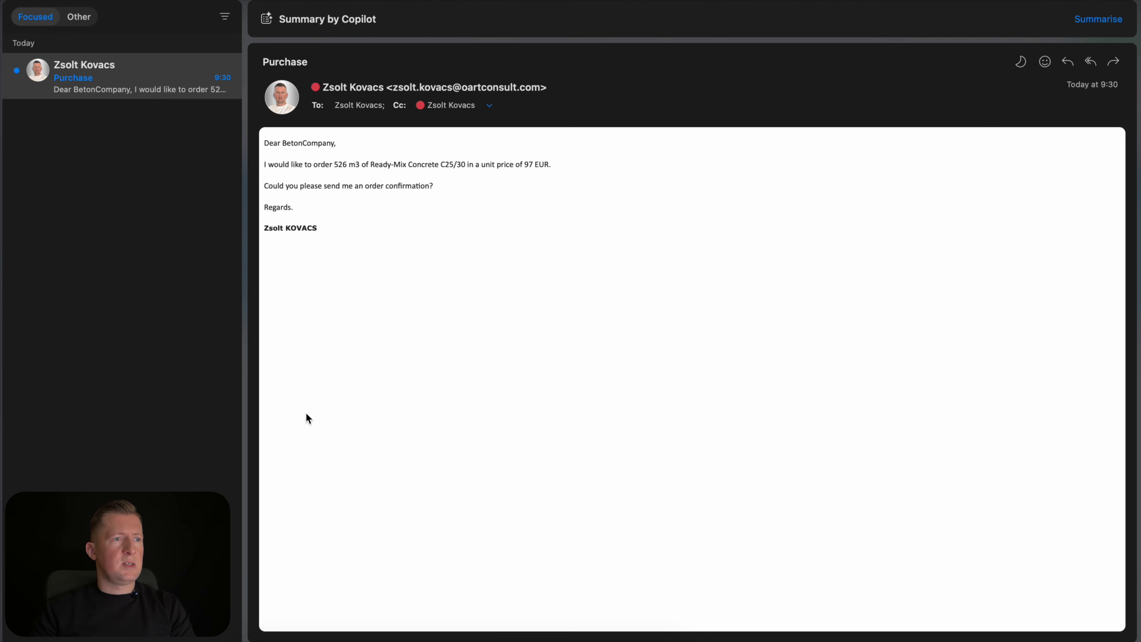
pyautogui.click(279, 639)
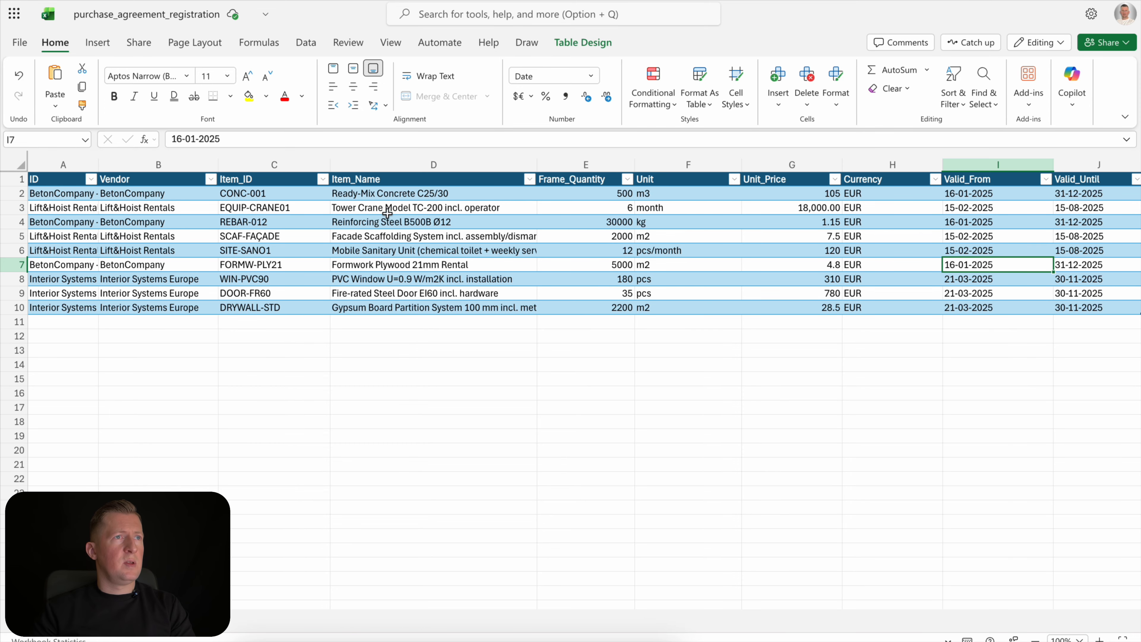
pyautogui.click(390, 195)
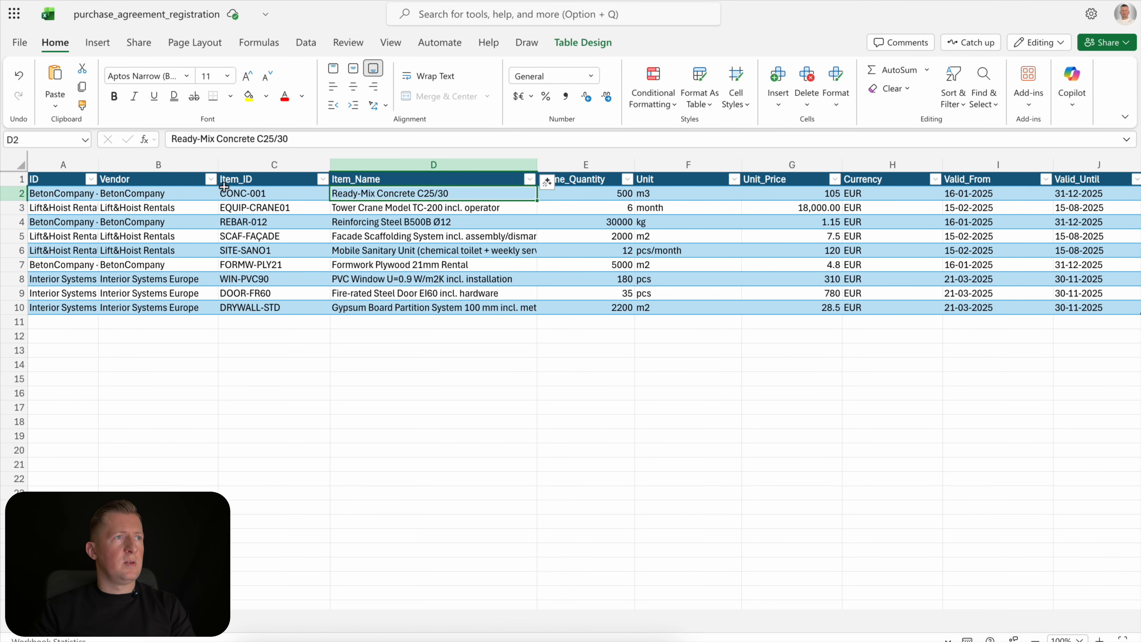
pyautogui.click(189, 194)
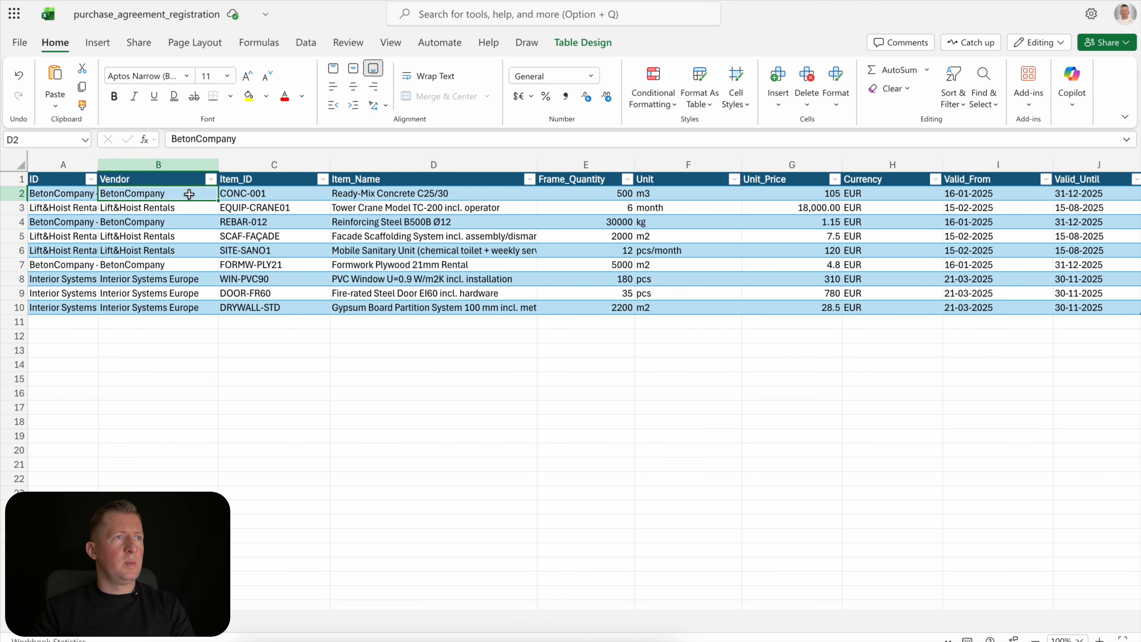
pyautogui.click(342, 194)
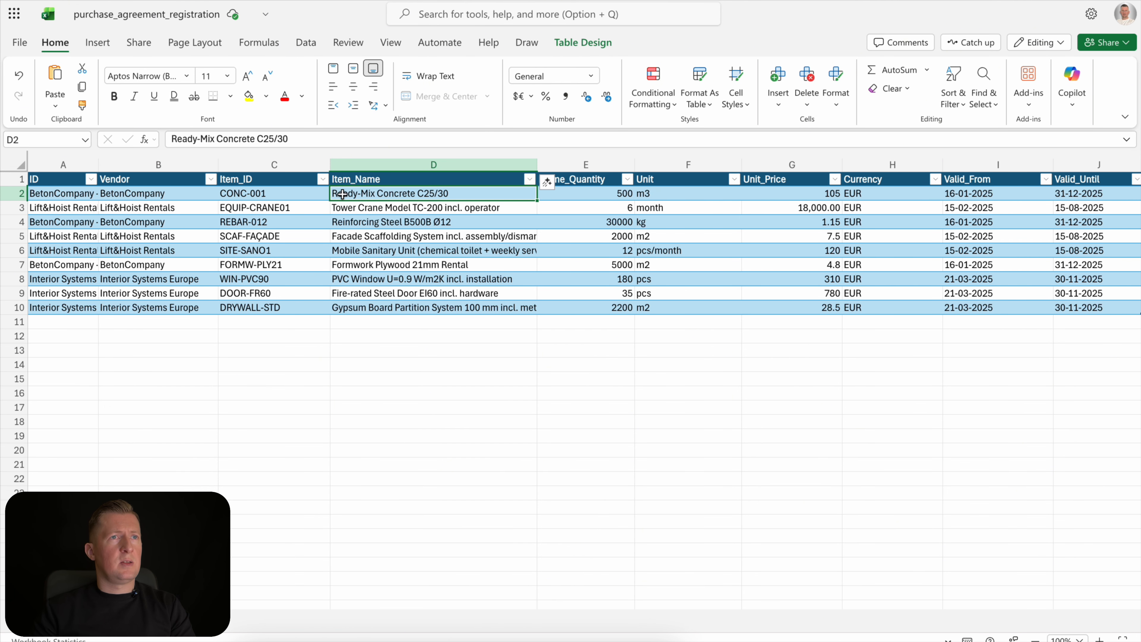
pyautogui.click(608, 192)
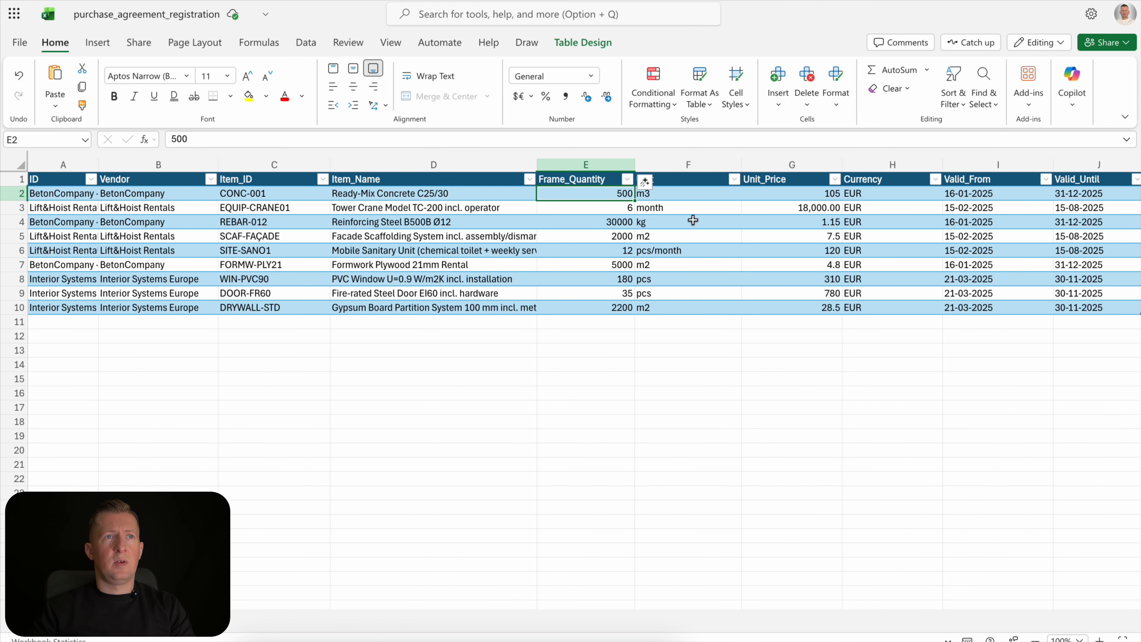
pyautogui.click(803, 192)
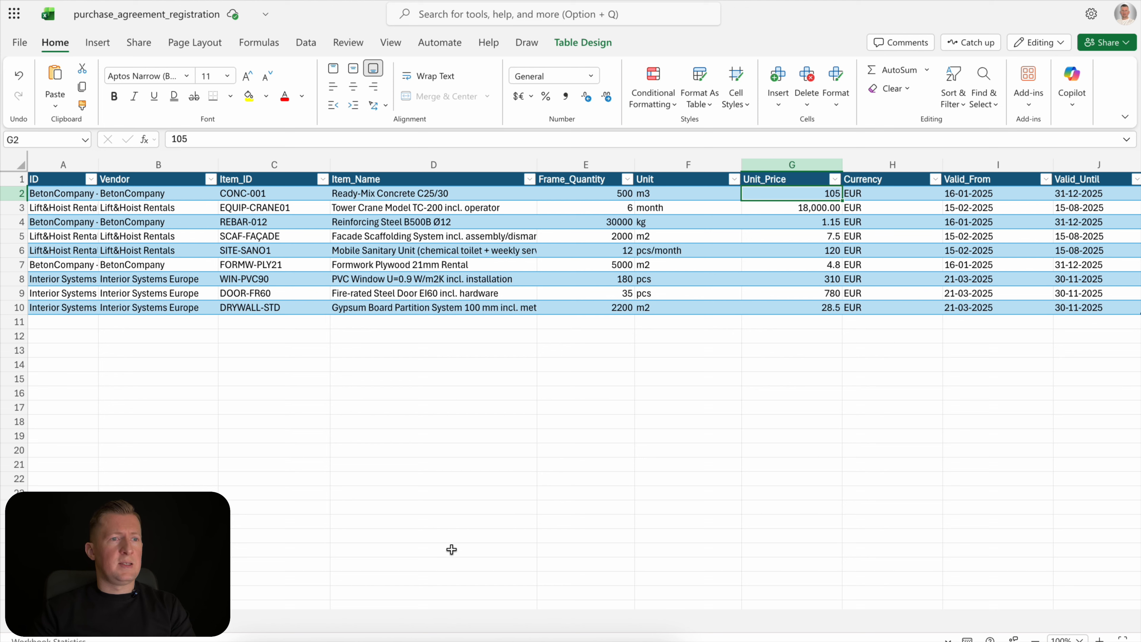
# Open the Purchase_monitoring_warning email in Outlook and read the referenced purchase agreement and the reasons for the mismatch
pyautogui.click(333, 640)
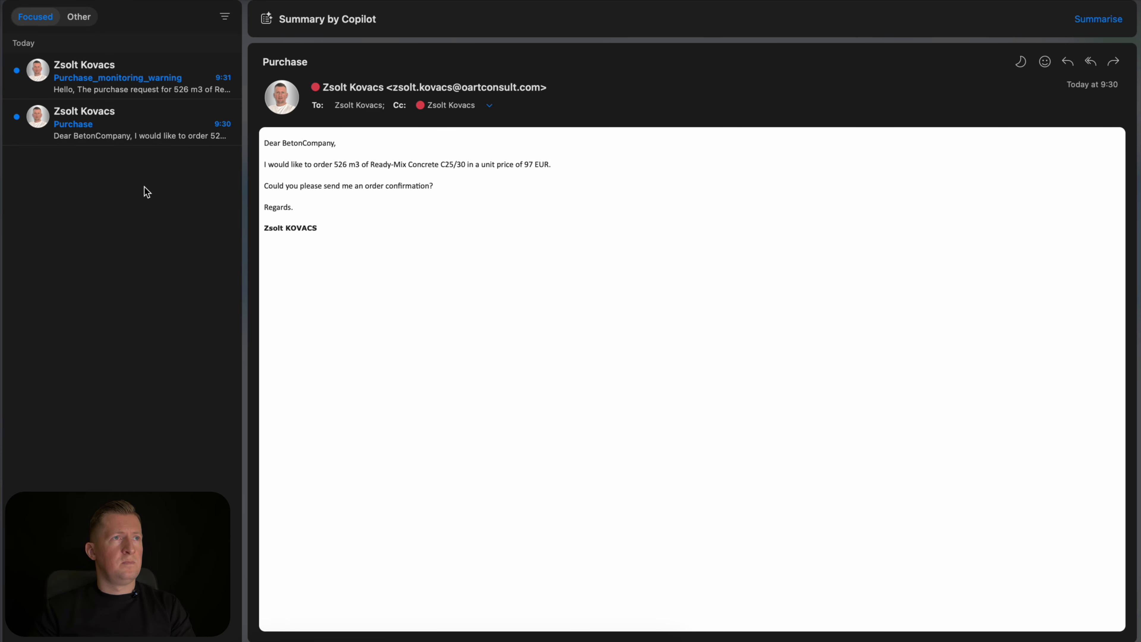
pyautogui.click(109, 91)
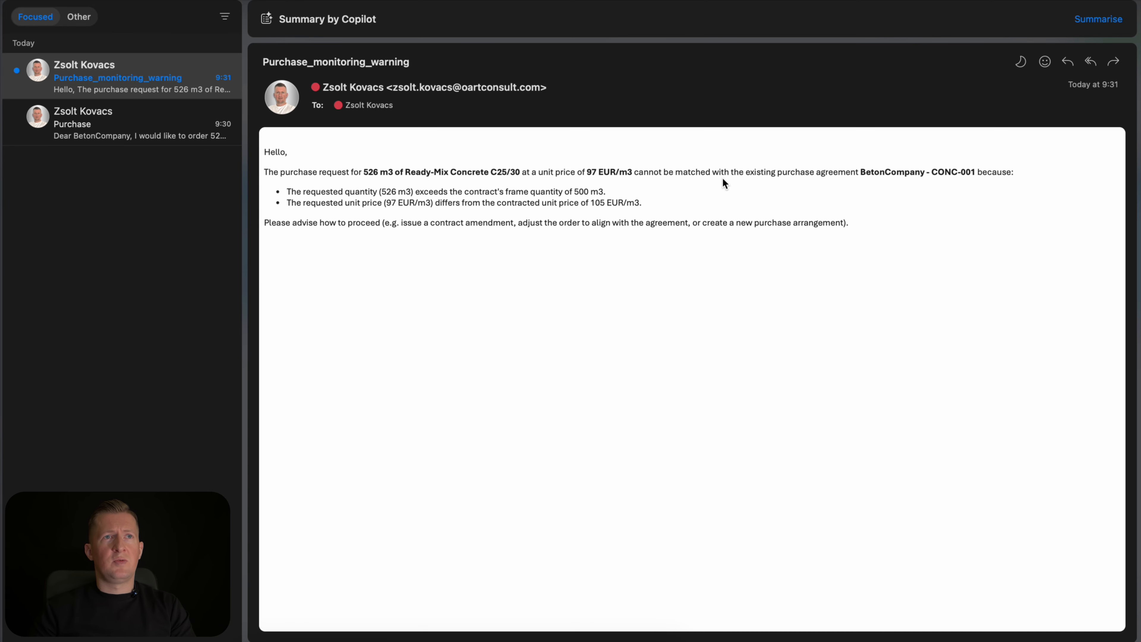
pyautogui.moveTo(871, 173); pyautogui.dragTo(933, 175)
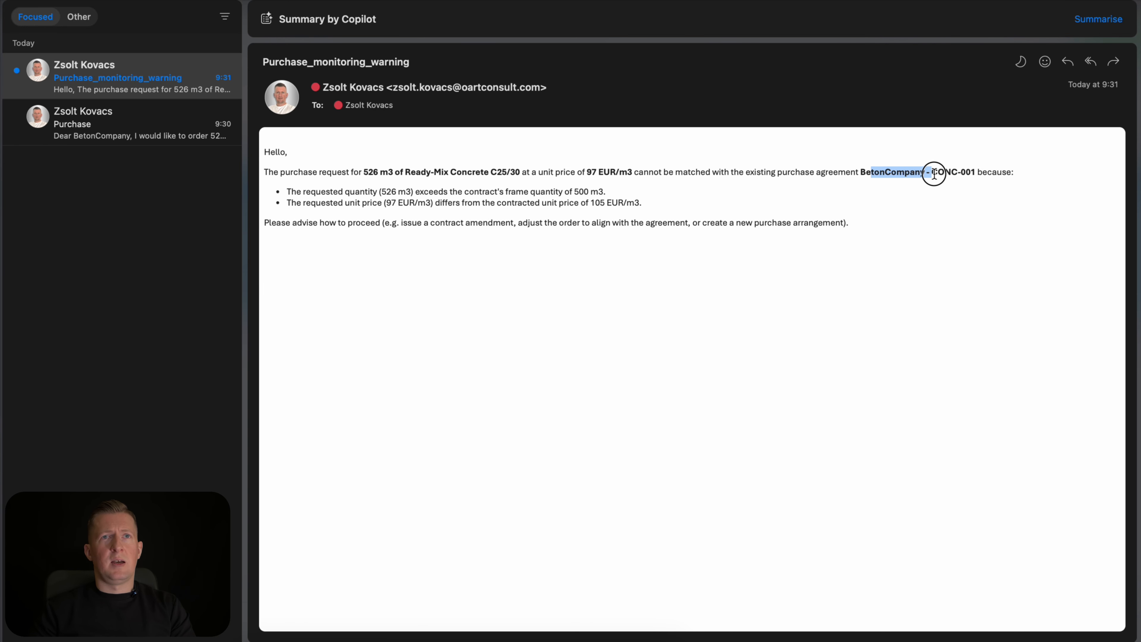